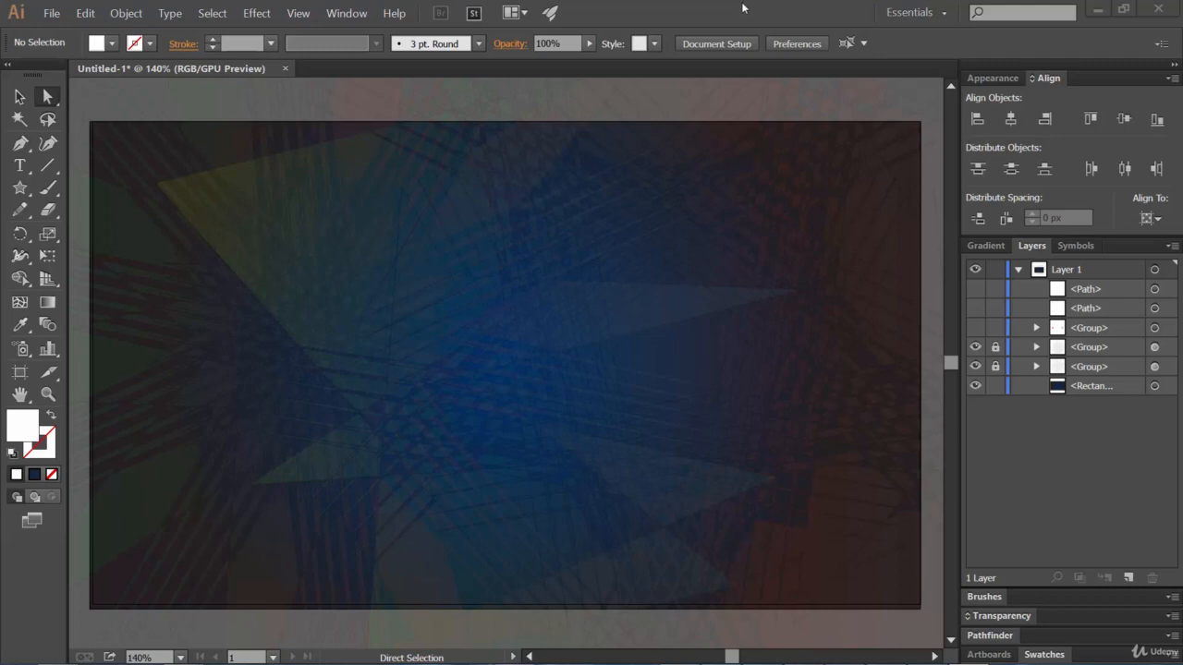
Create a new 960 x 560 px Web document with one artboard in RGB colour mode.
left_click(52, 13)
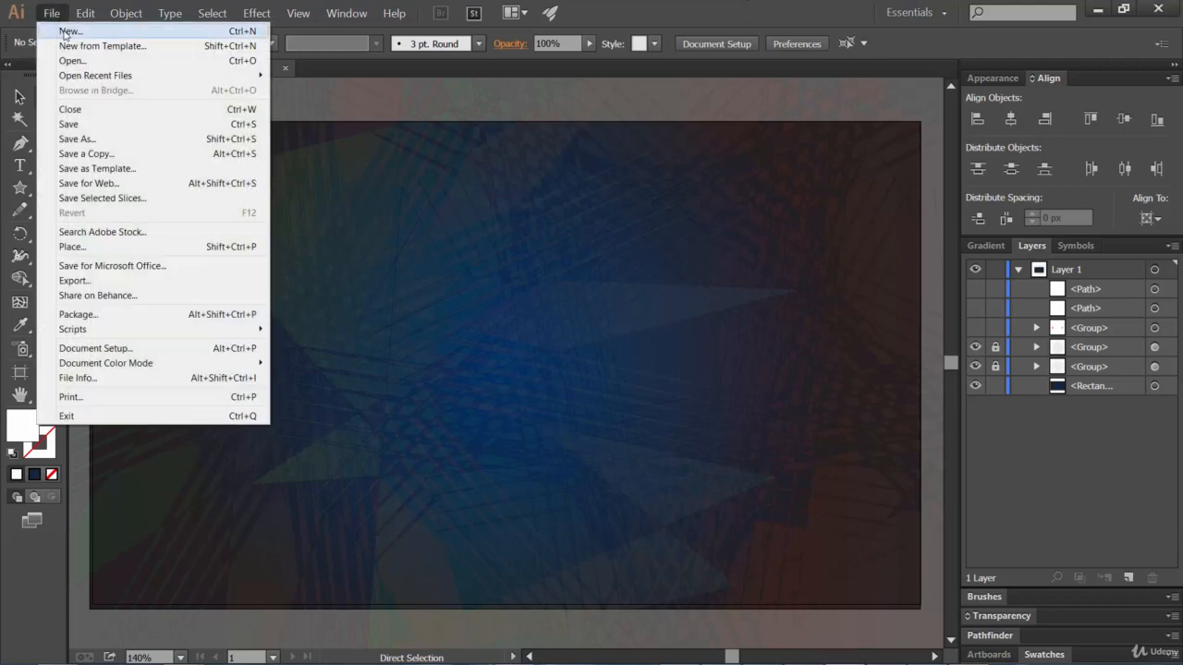
left_click(66, 31)
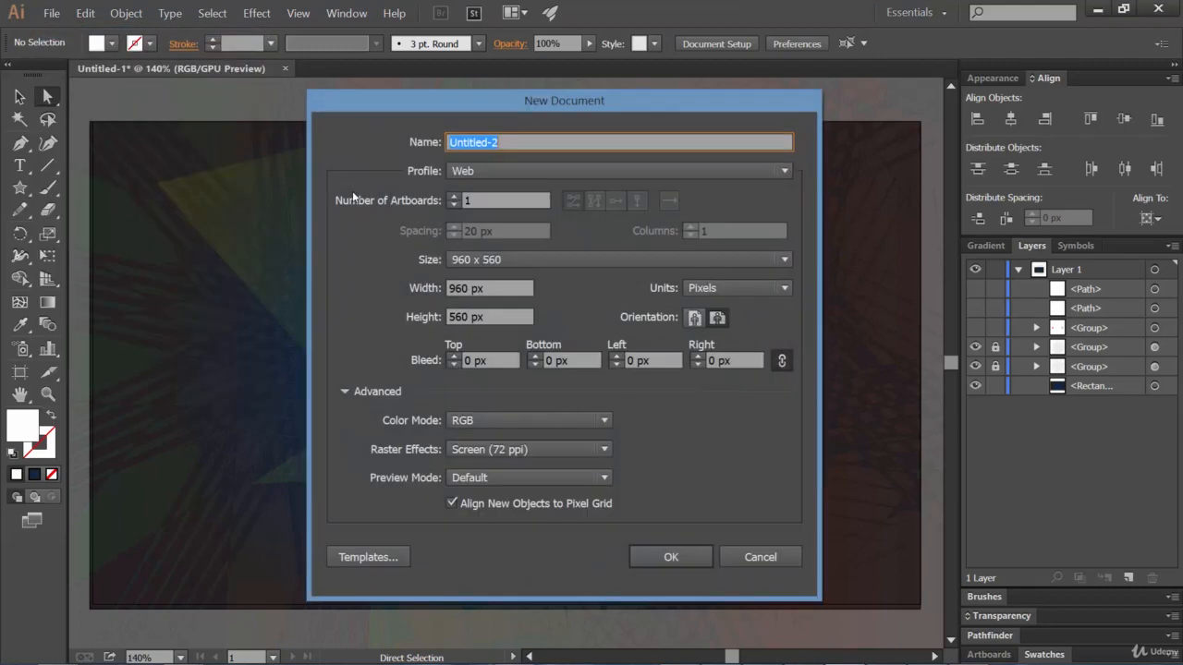
left_click(672, 557)
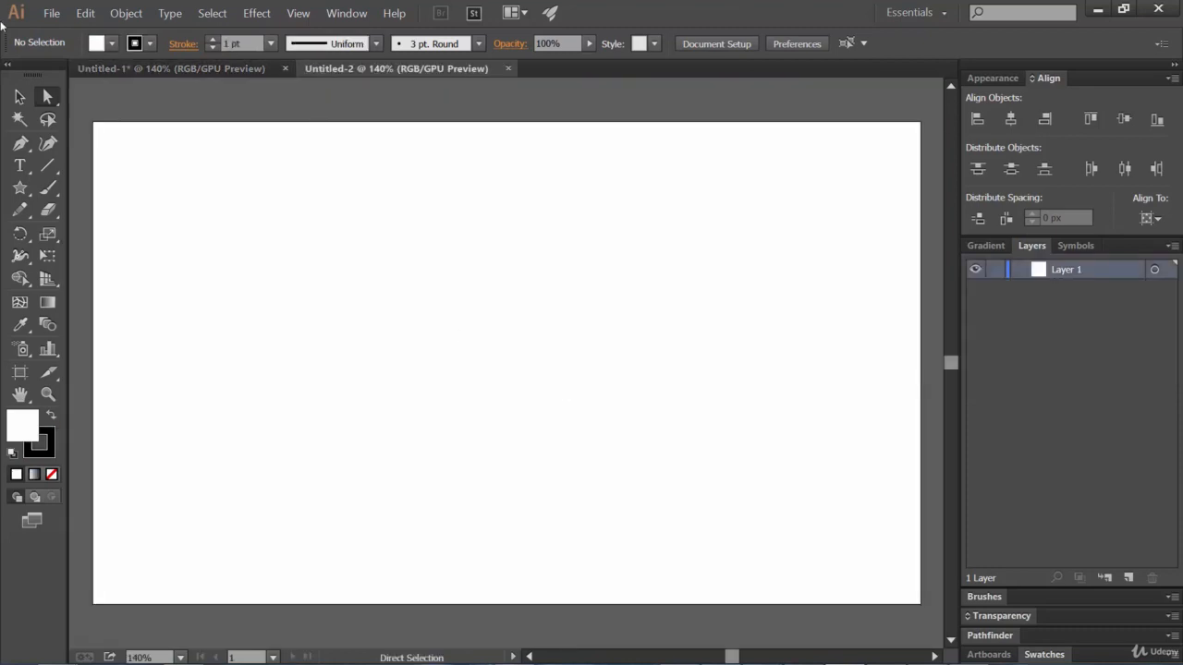
left_click(43, 15)
left_click(75, 32)
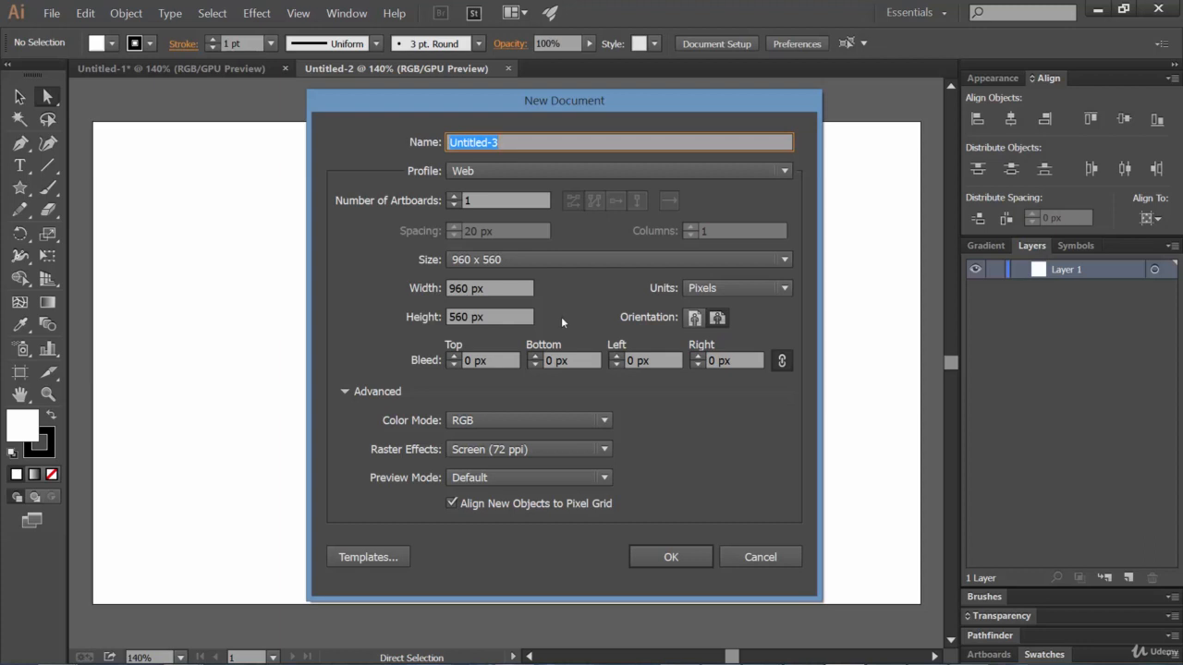
left_click(670, 557)
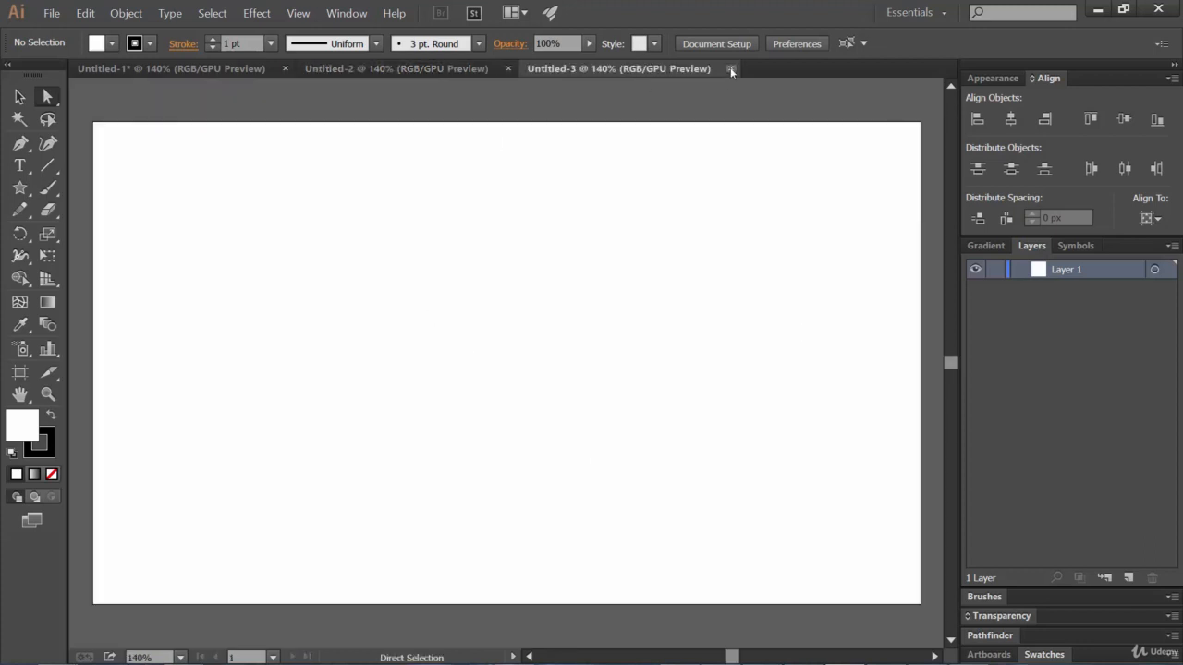
key("ctrl+w")
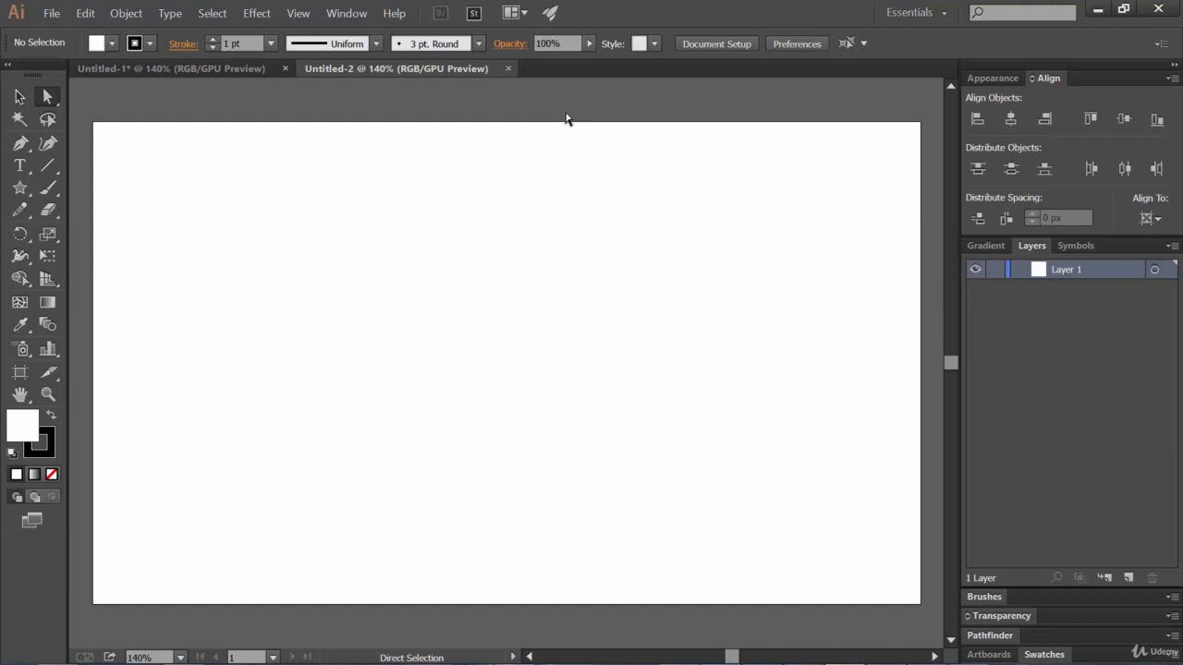
left_click(198, 70)
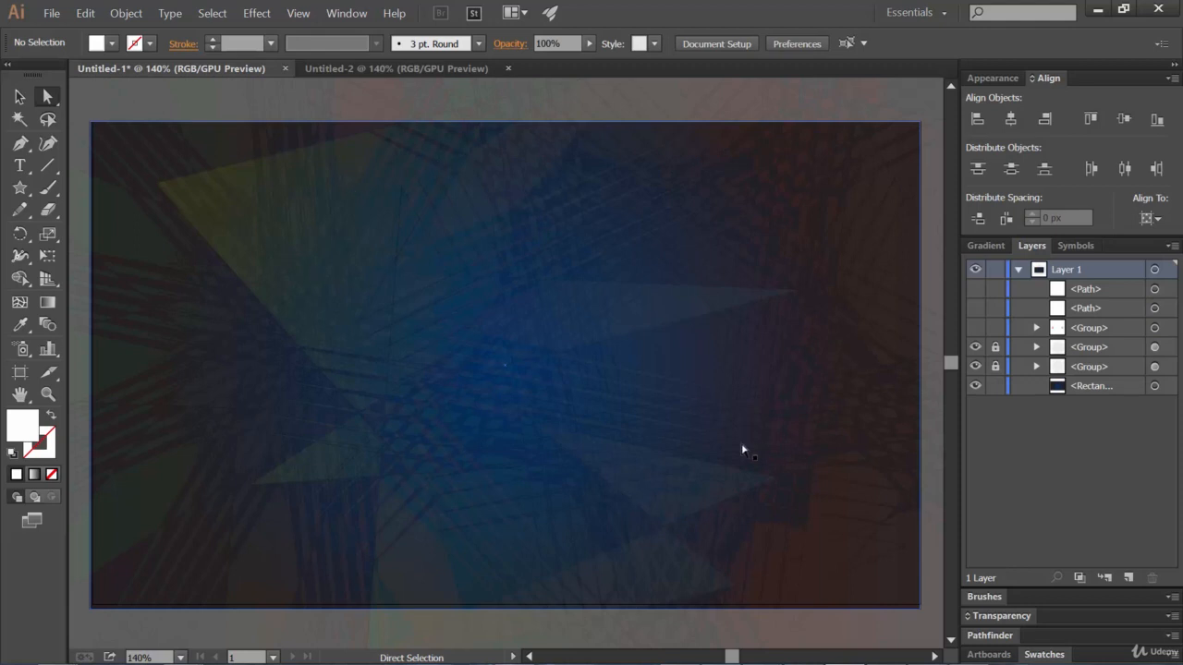
left_click(396, 69)
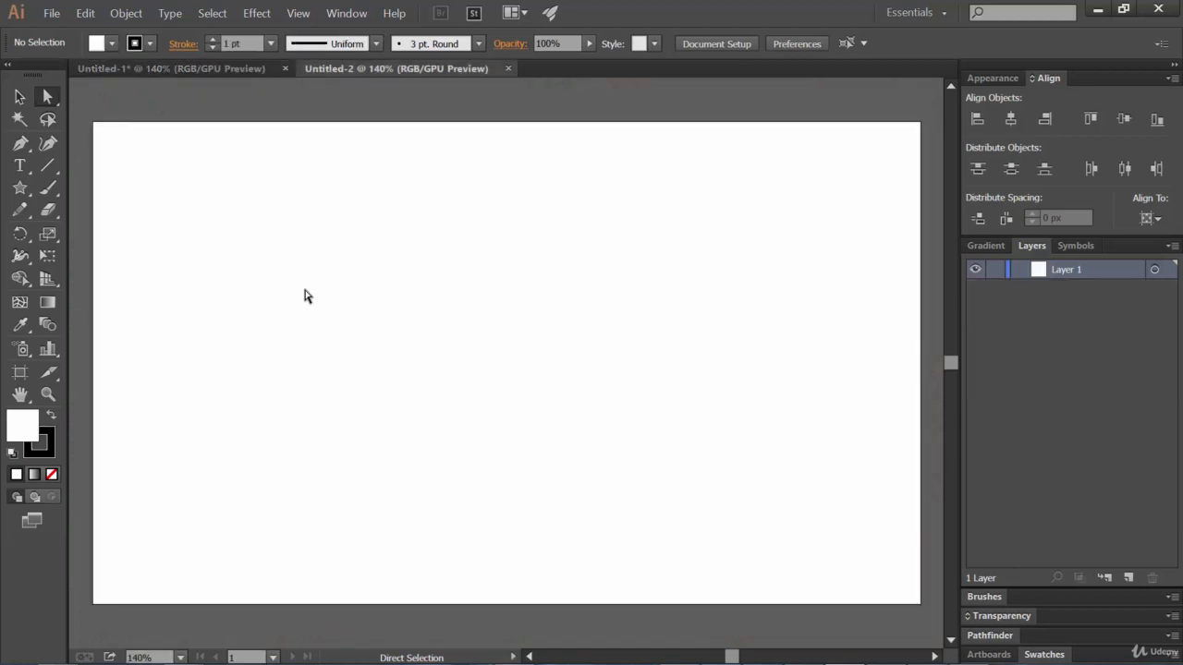
Draw a rectangle that covers the whole artboard.
left_click(26, 193)
left_click(65, 188)
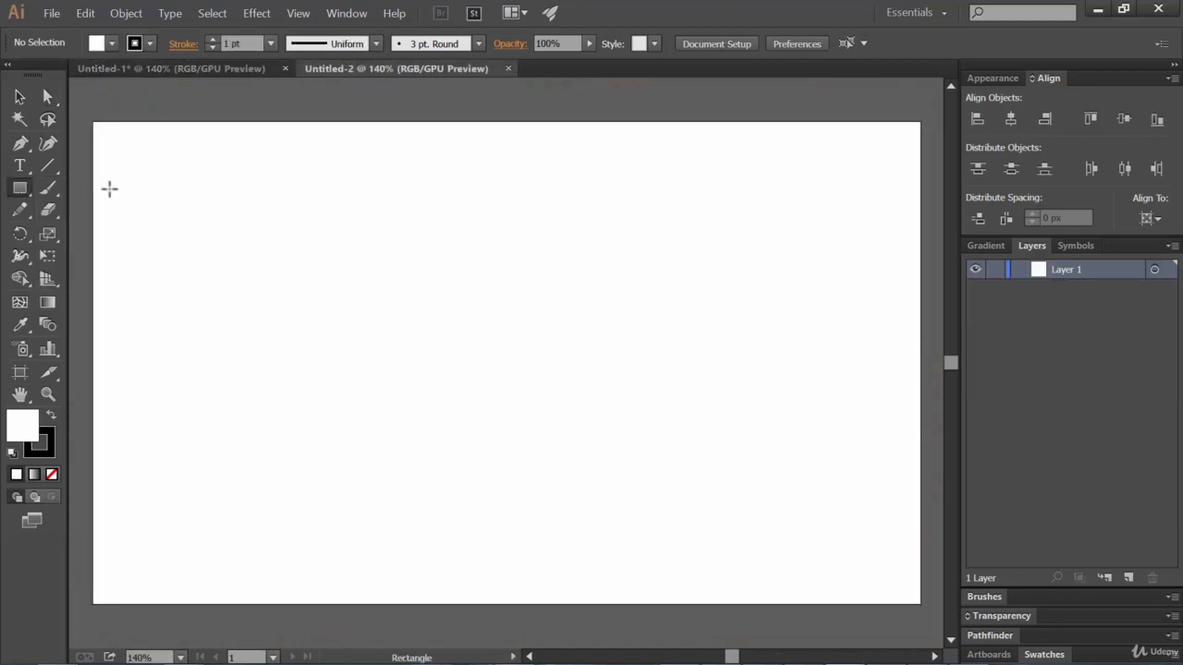
left_click_drag(95, 121, 921, 604)
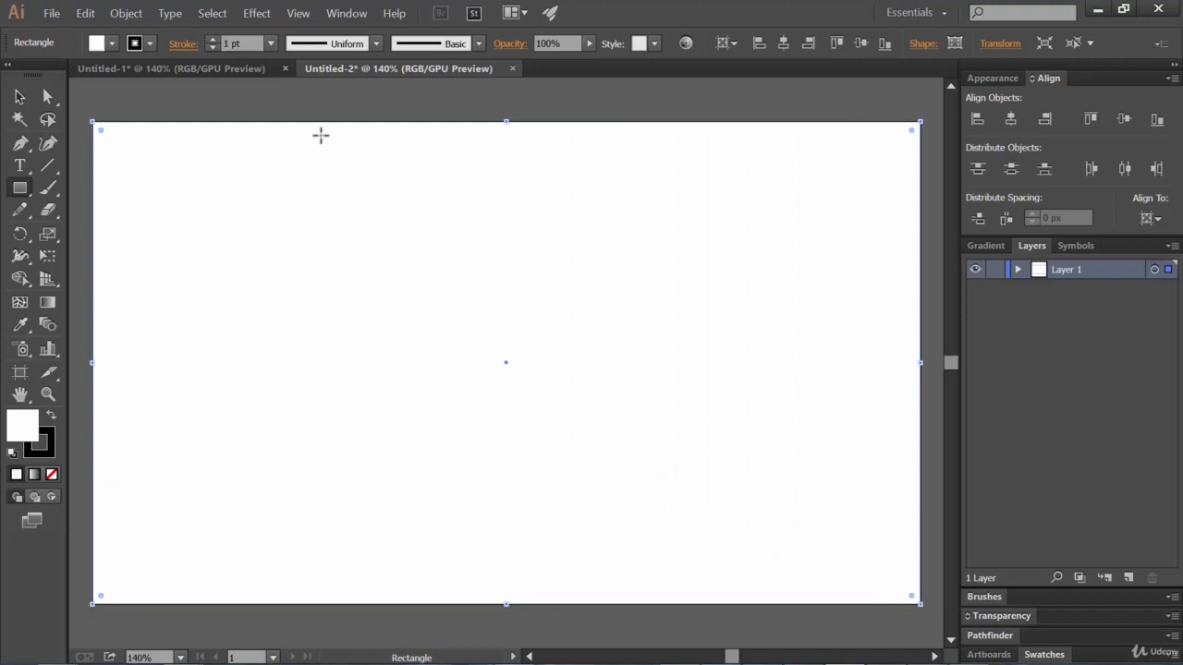
Float the Gradient panel over the canvas and apply a Radial gradient to the rectangle's fill.
left_click(991, 246)
left_click_drag(991, 248, 808, 176)
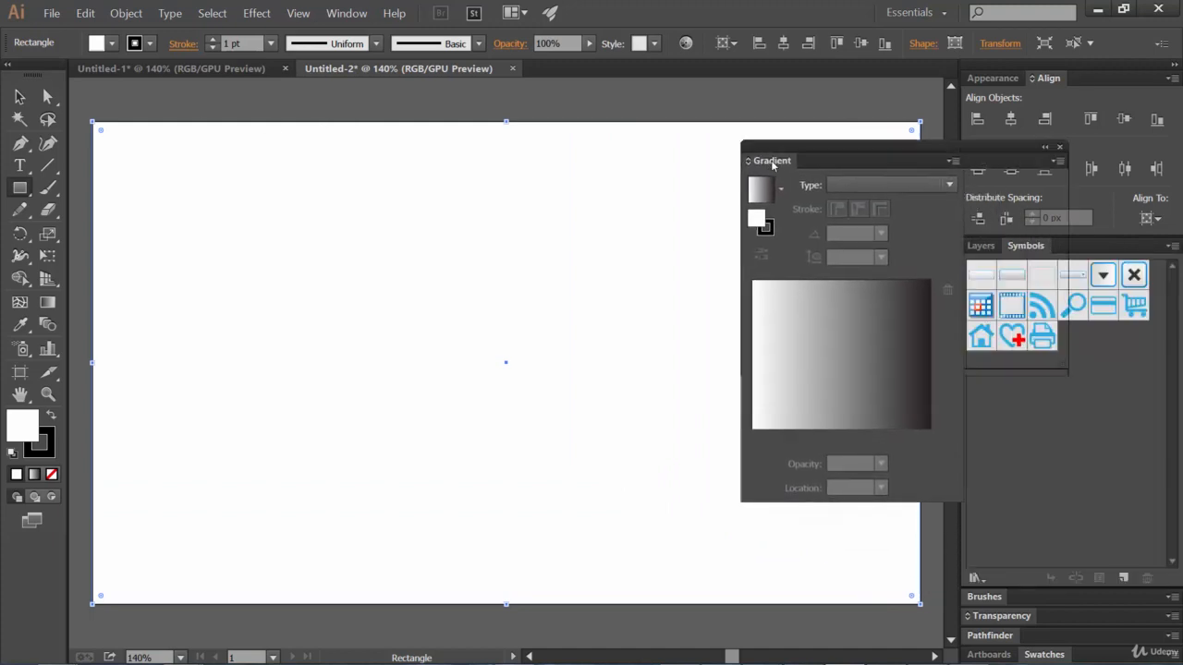
left_click(928, 189)
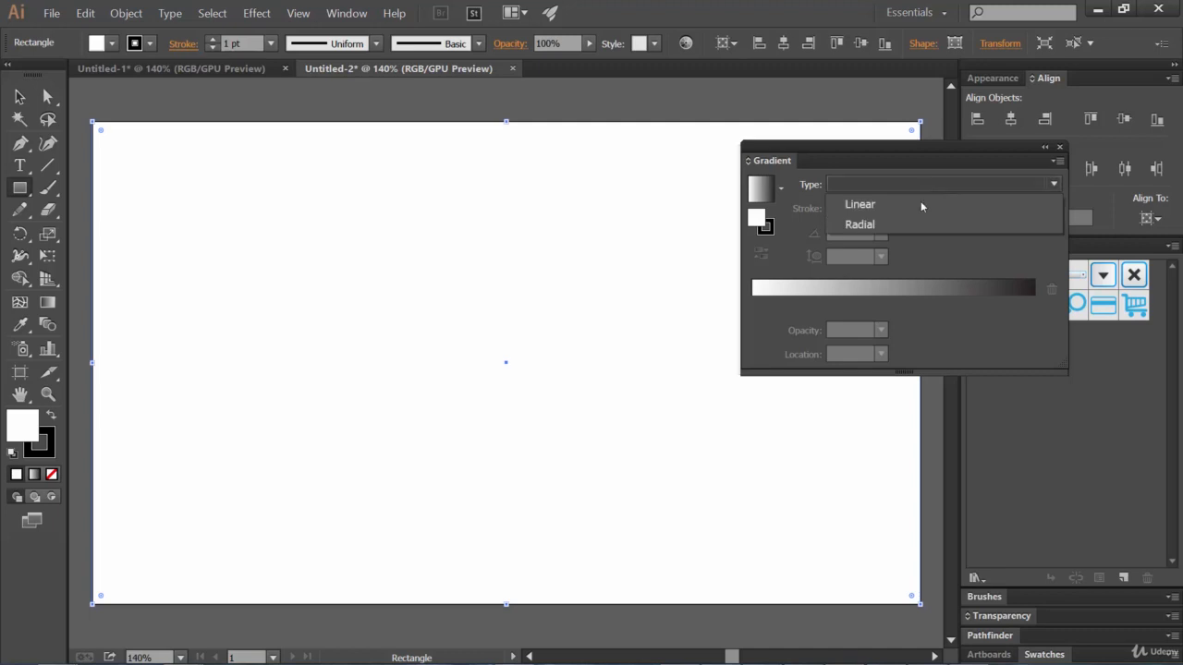
left_click(902, 224)
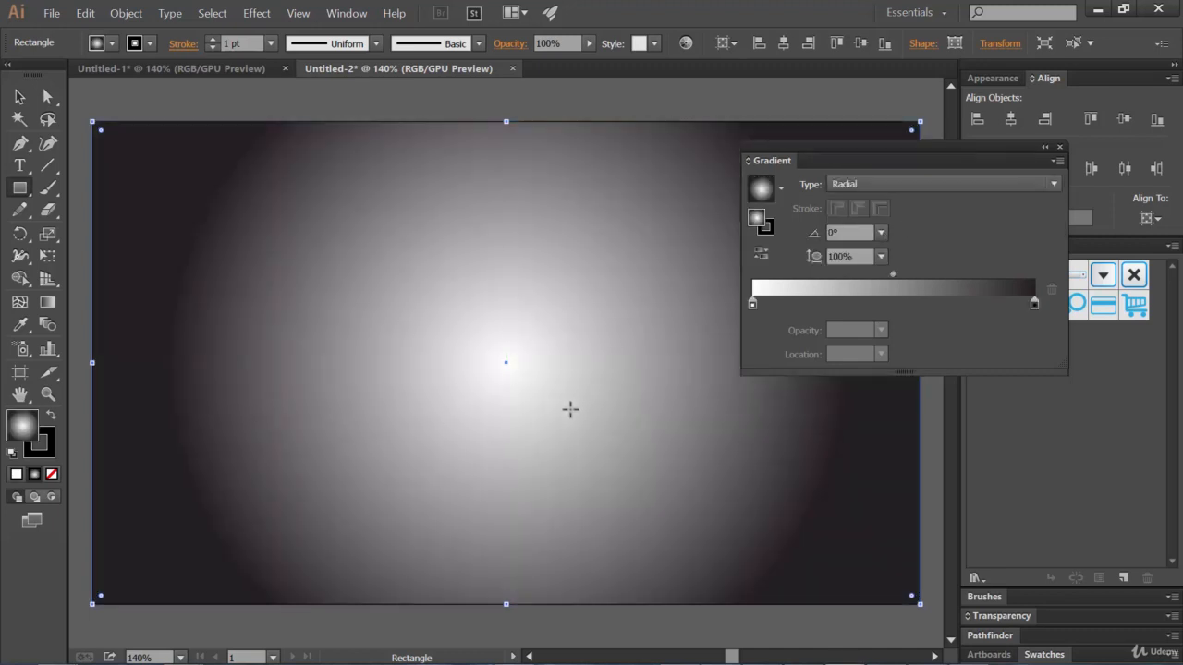
double_click(1034, 303)
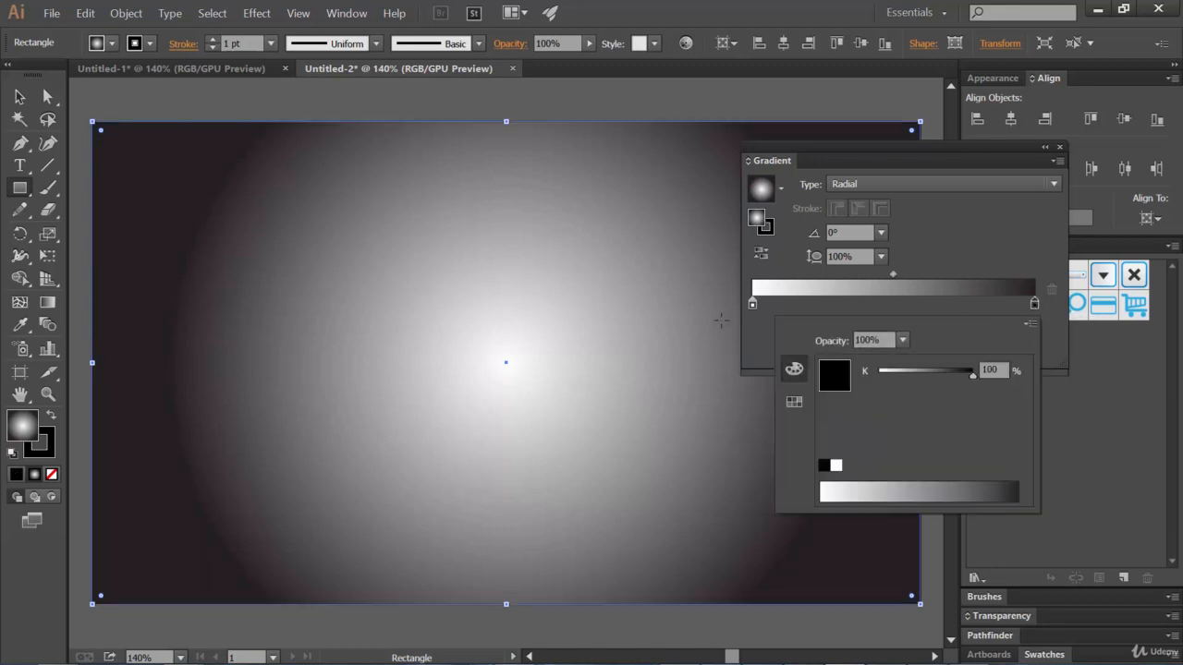
left_click(752, 303)
double_click(752, 303)
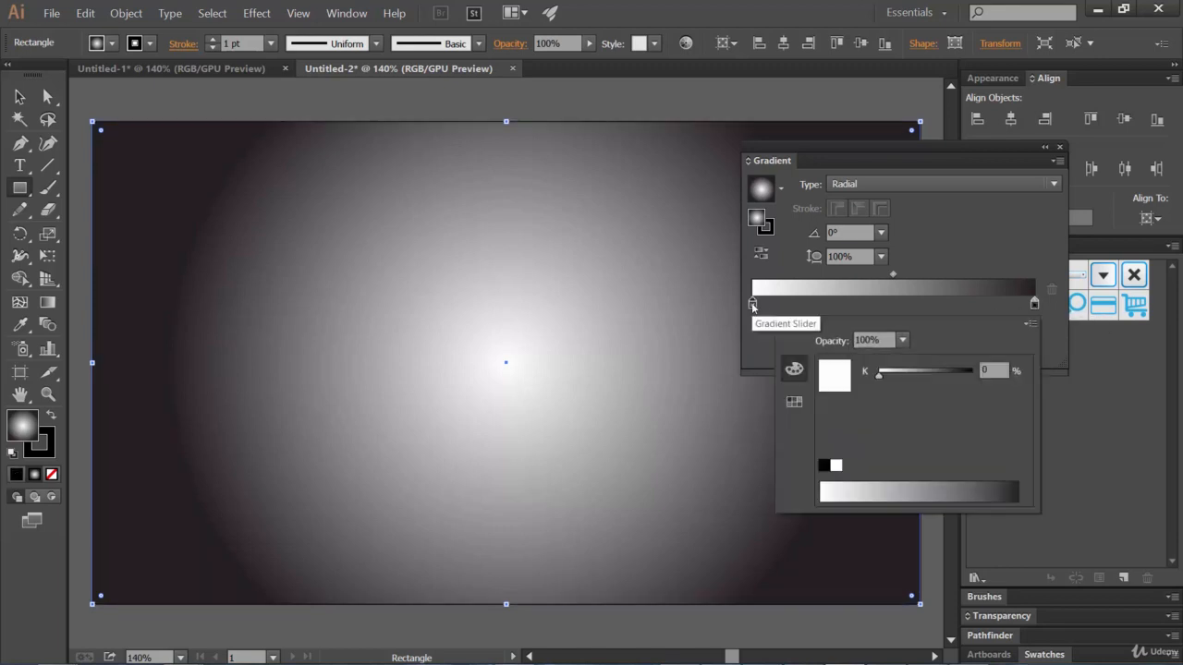
left_click(920, 275)
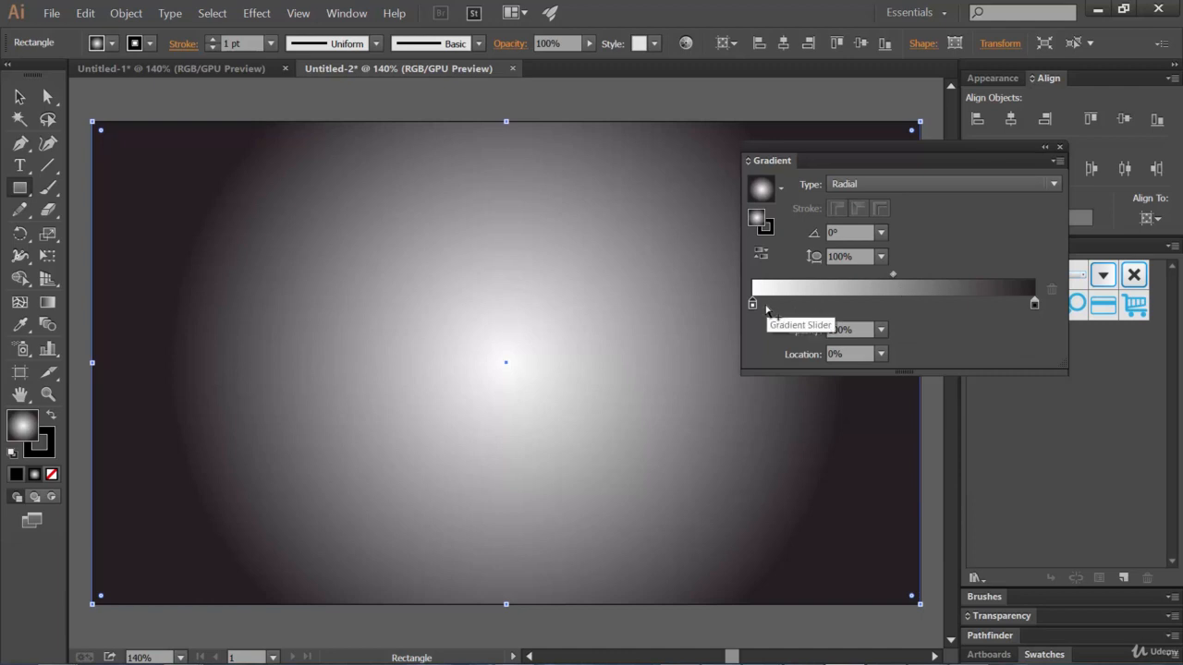
Add a colour stop near the gradient's start, remove the original white stop, and place the new one at 0% location.
left_click(770, 305)
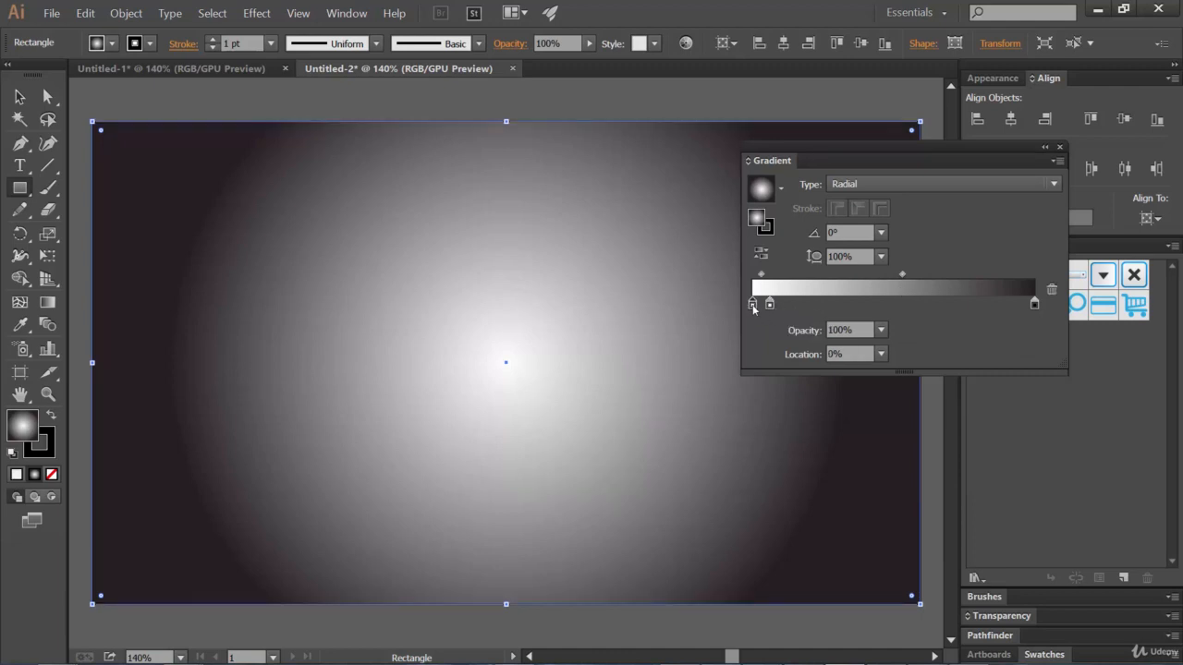
left_click_drag(752, 306, 744, 366)
left_click_drag(769, 306, 752, 305)
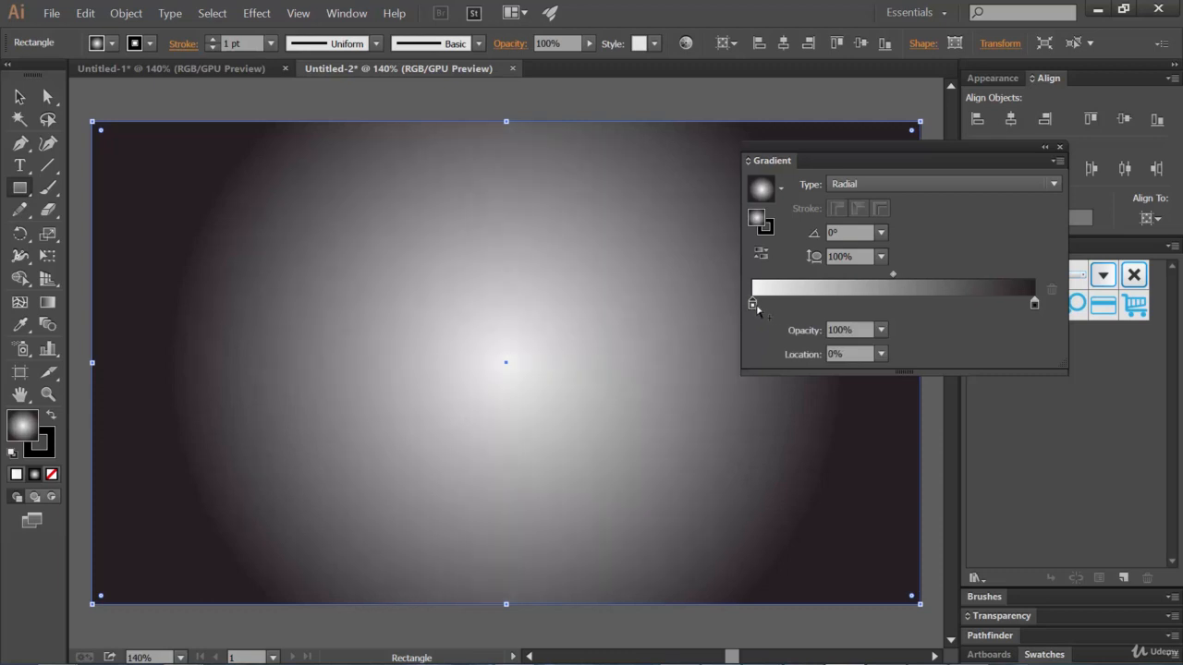
Colour the gradient's starting stop dark blue 002b7f and dock the Gradient panel back beside Symbols.
double_click(752, 306)
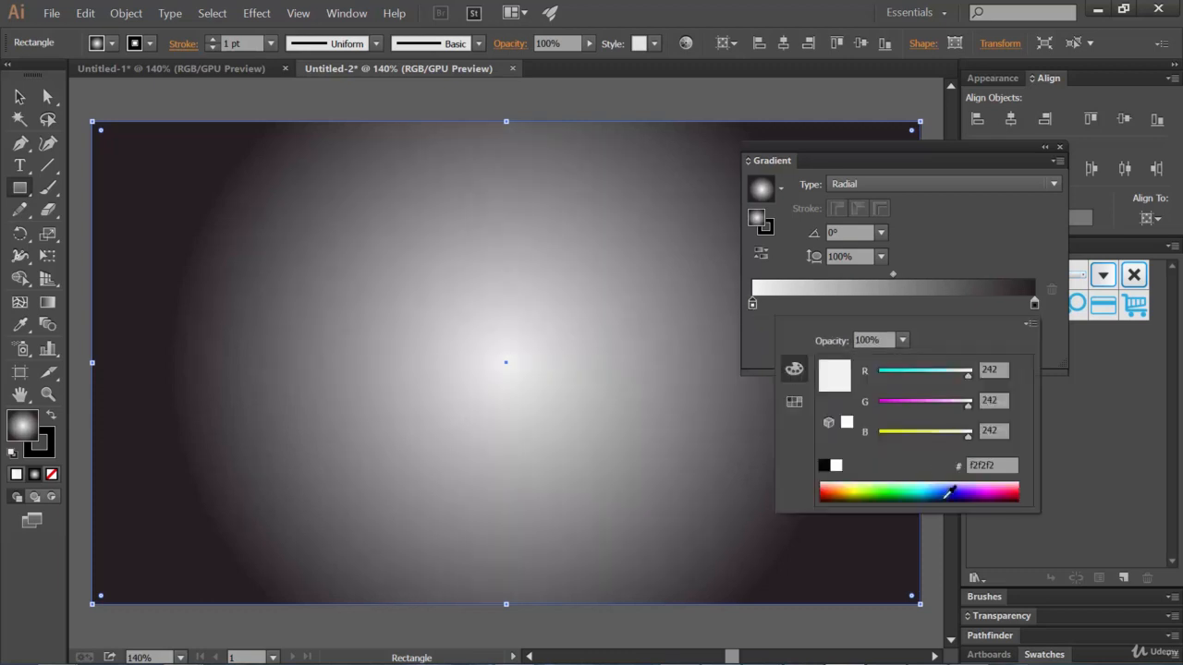
left_click(952, 488)
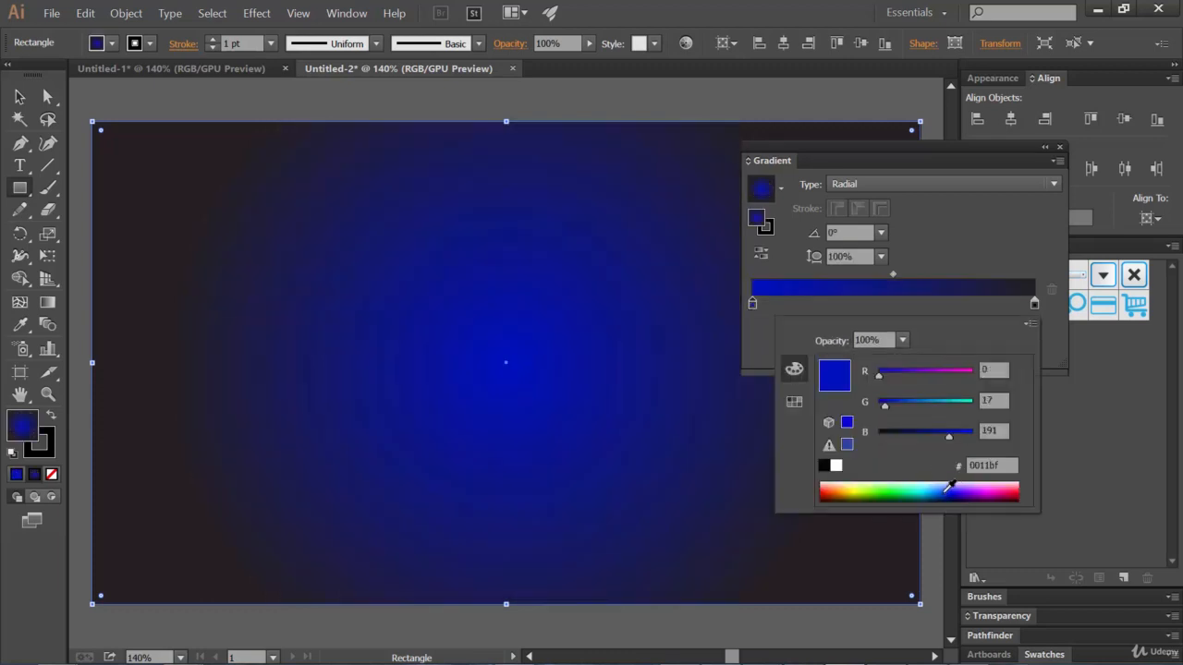
left_click(947, 491)
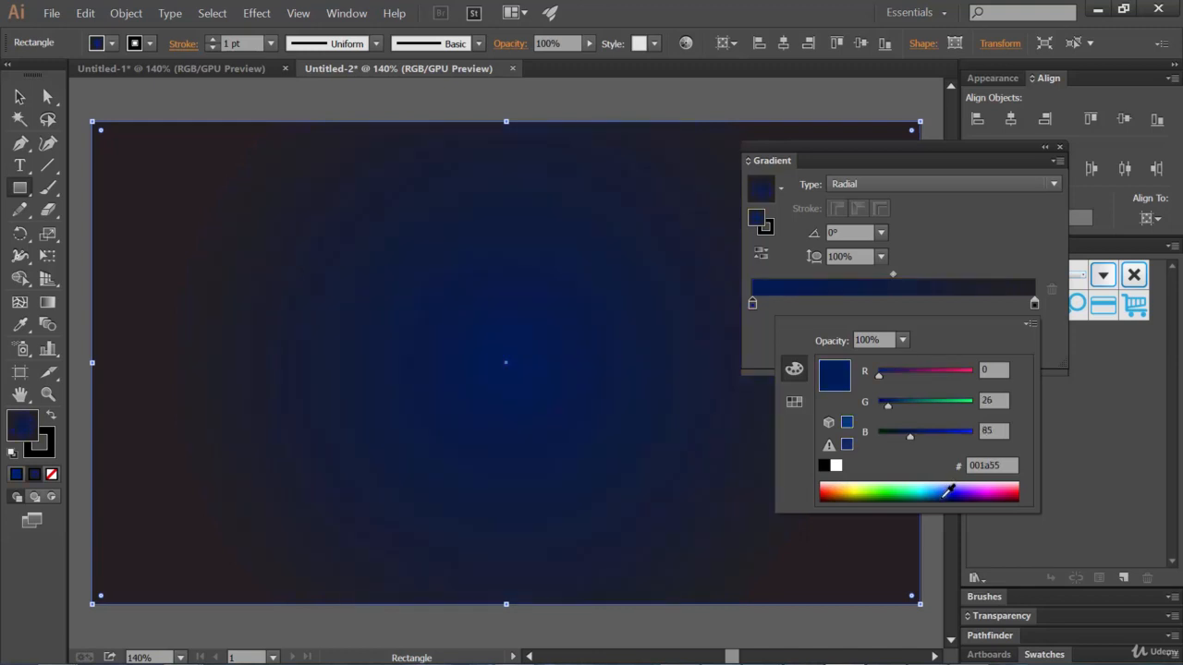
left_click(947, 491)
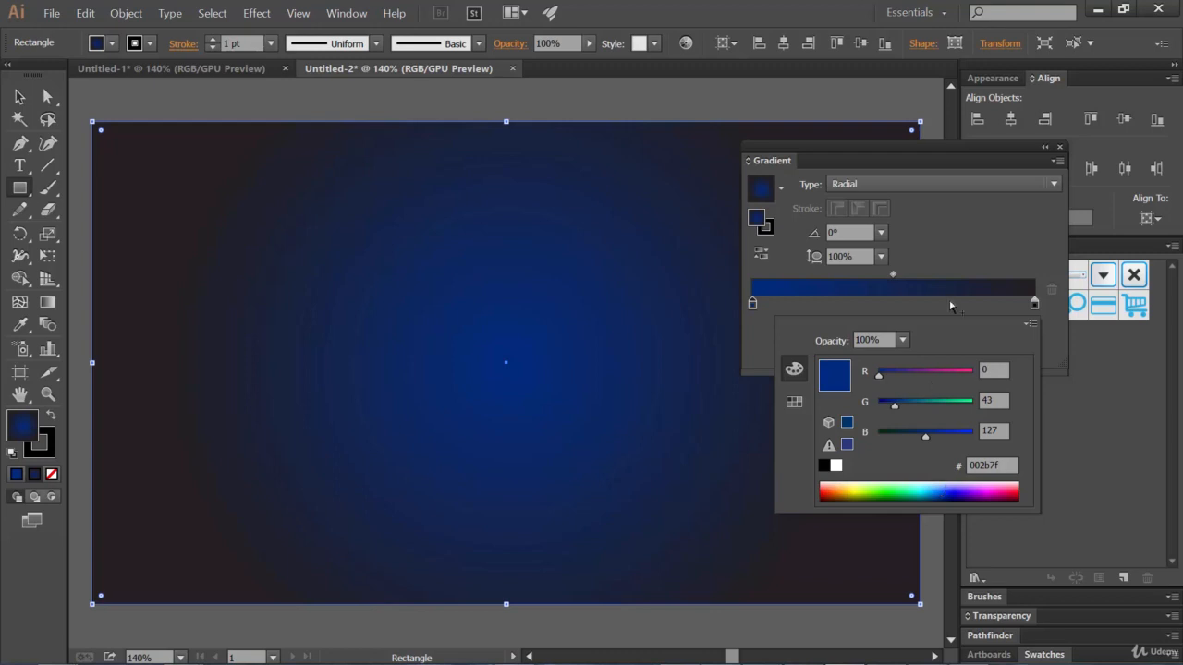
left_click(959, 254)
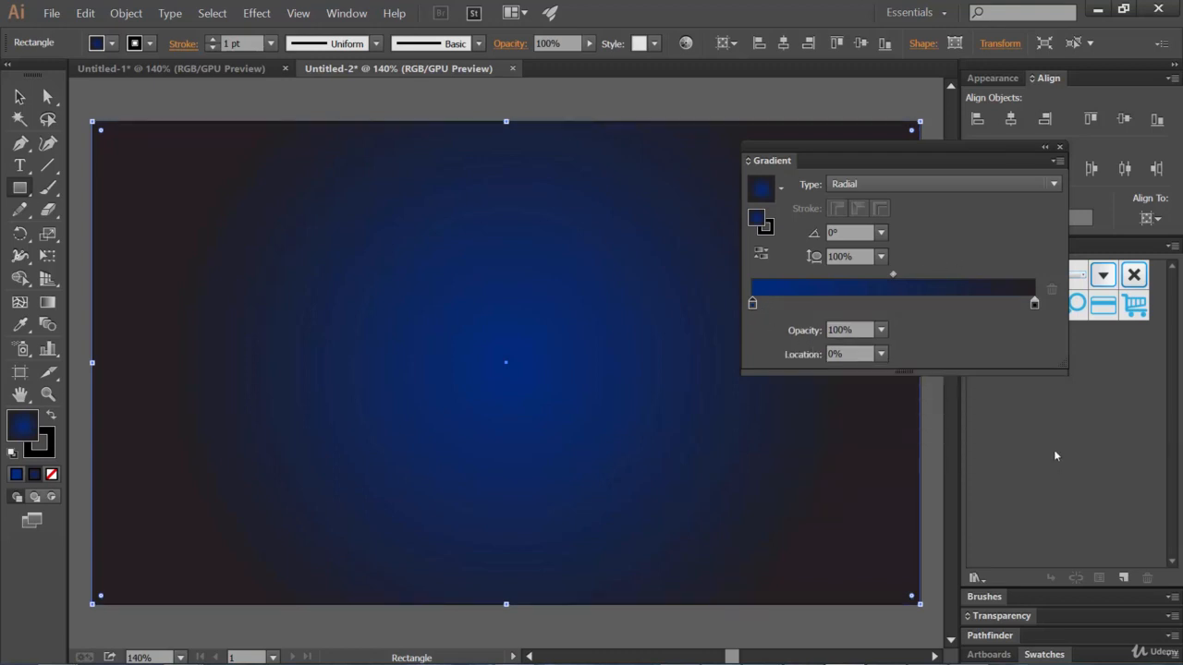
left_click_drag(984, 149, 1100, 247)
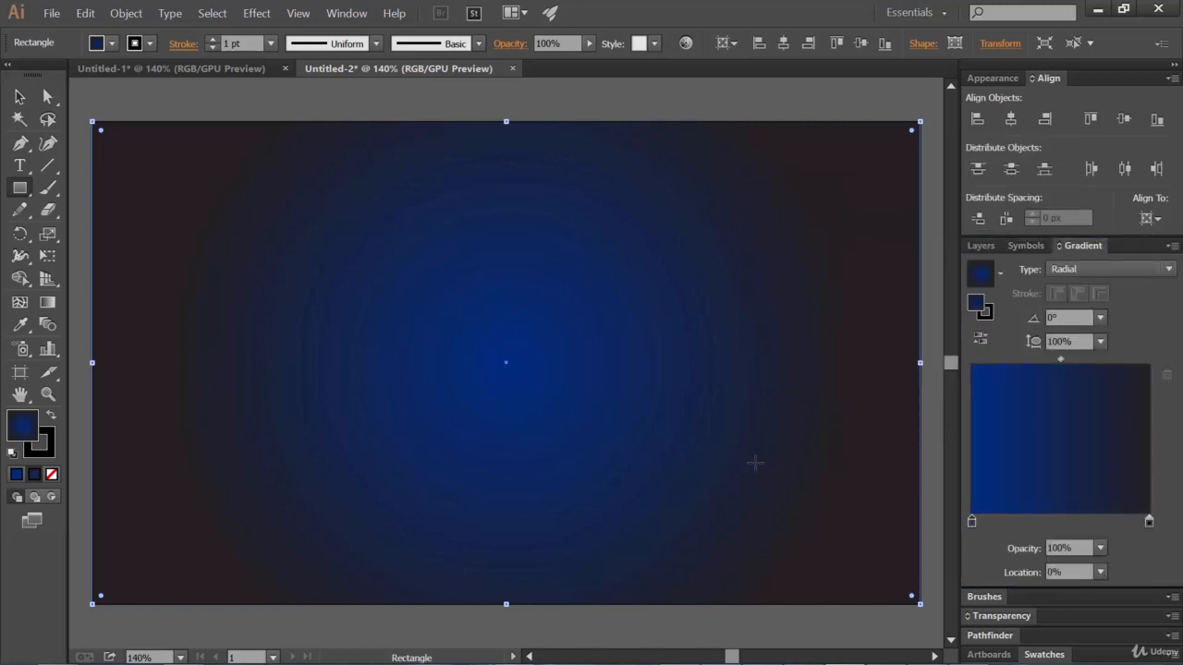
Create a 10-sided polygon with a 200 px radius and move it down so it sits fully within the artboard's left half.
left_click_drag(18, 194, 88, 189)
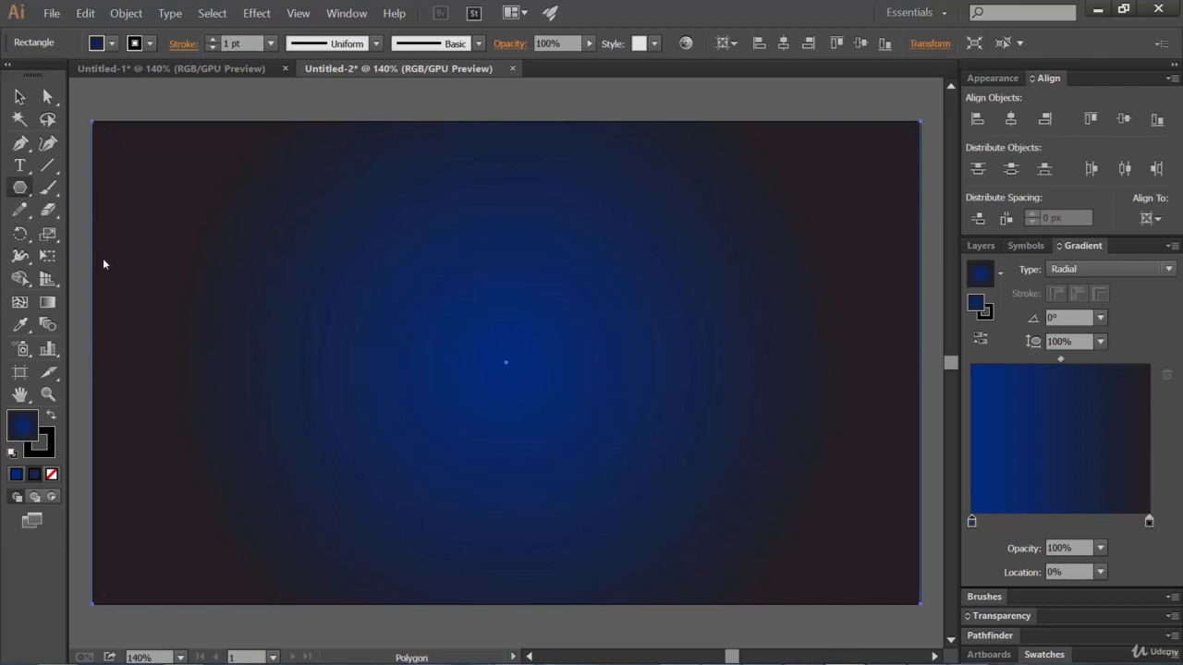
left_click(300, 275)
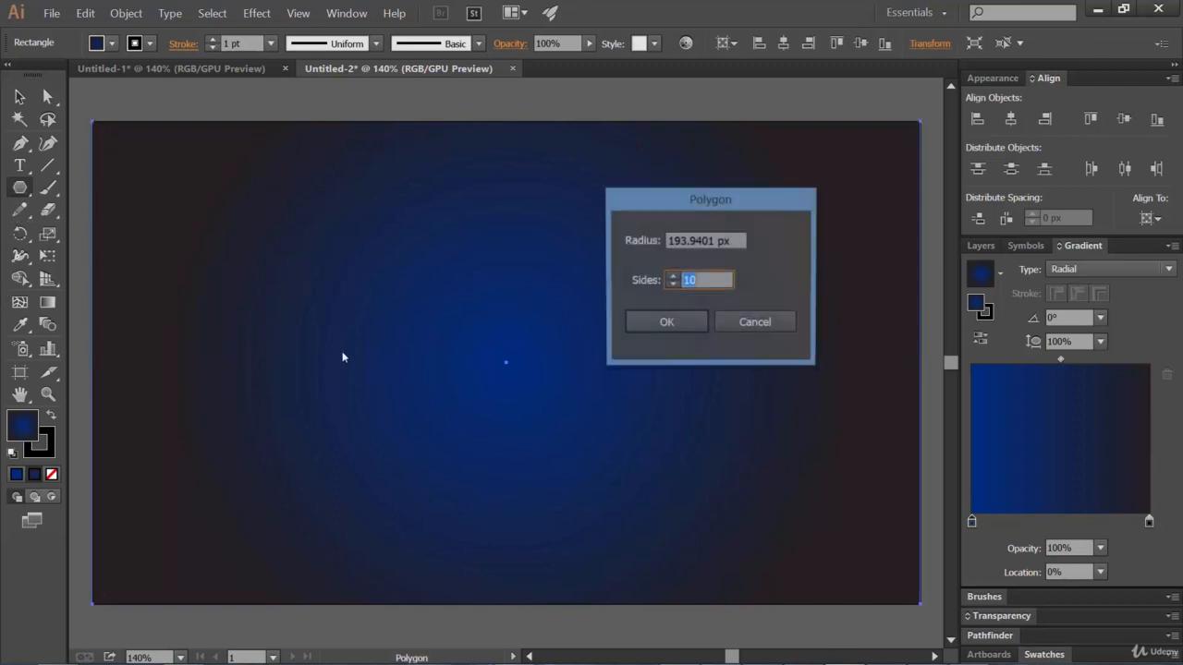
left_click_drag(615, 214, 589, 250)
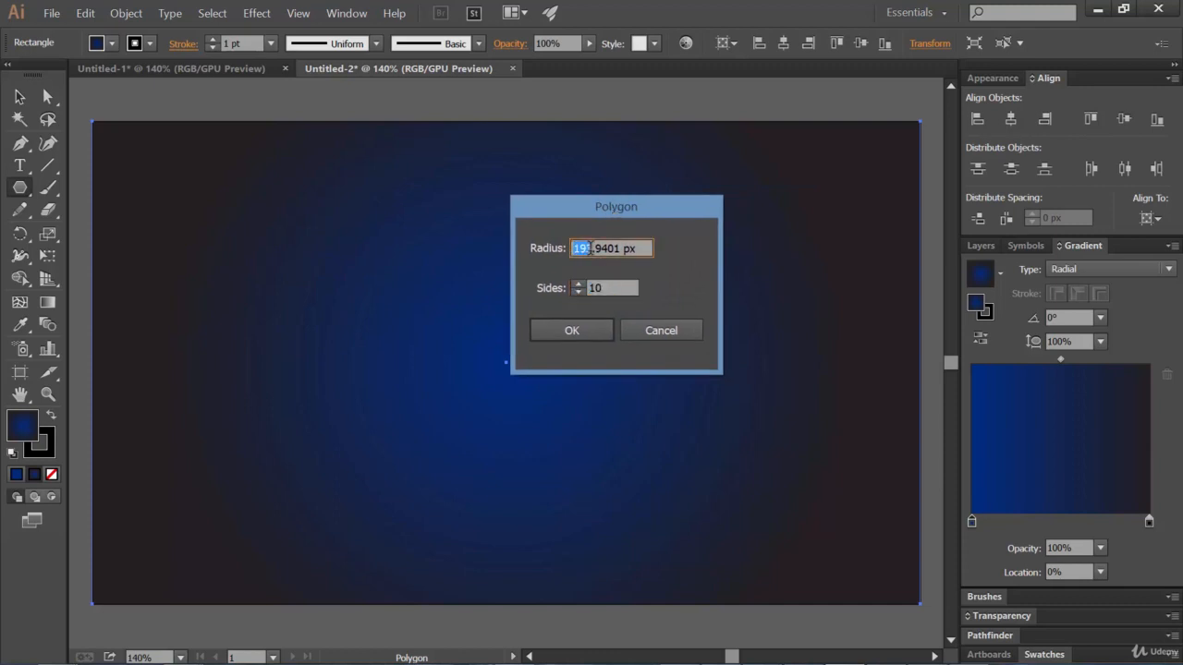
type("200")
key("BackSpace")
key("BackSpace")
key("BackSpace")
key("BackSpace")
key("BackSpace")
key("BackSpace")
left_click(605, 329)
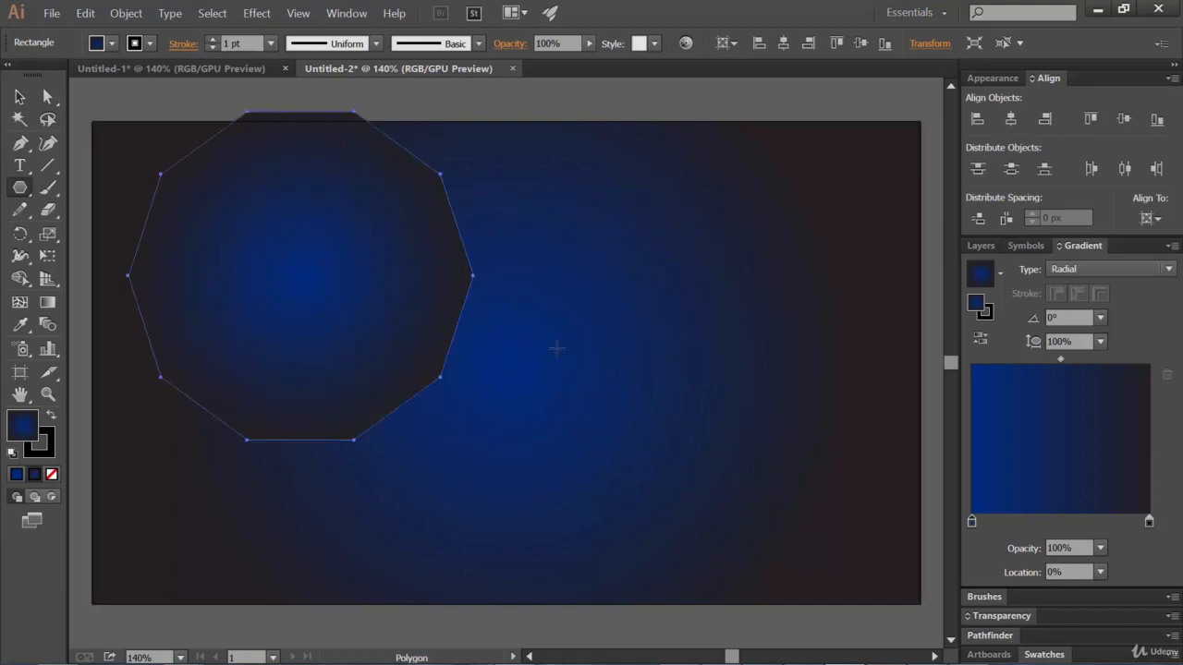
left_click(20, 96)
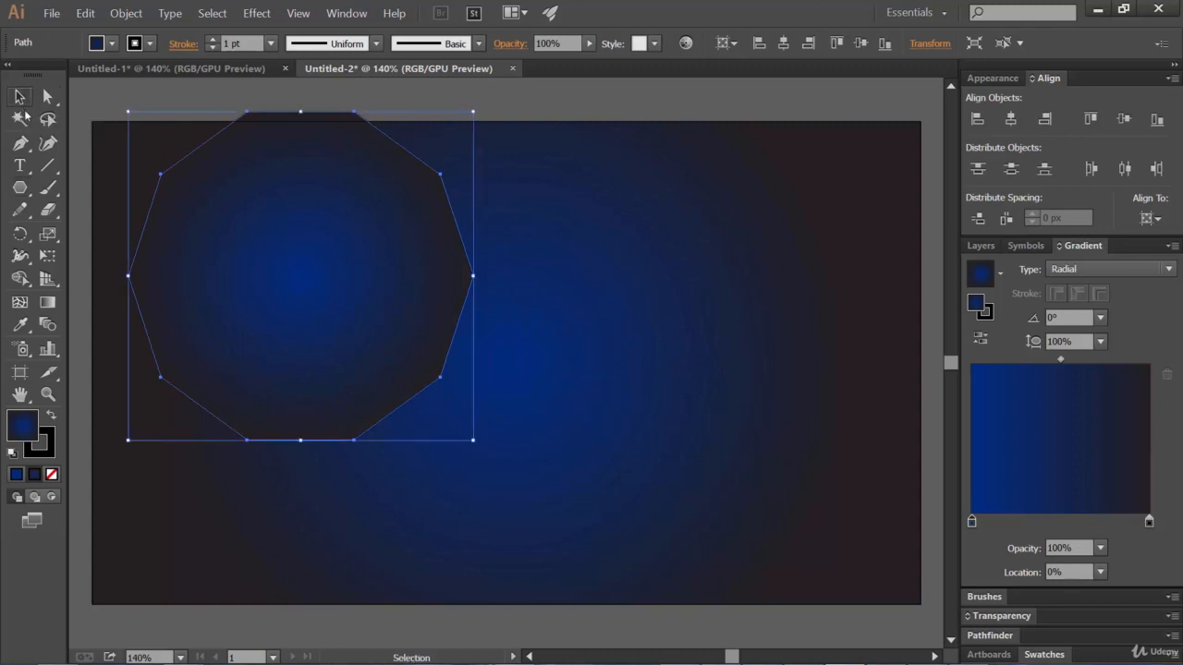
left_click_drag(361, 250, 368, 315)
Draw a large five-pointed star and move it fully inside the artboard, to the right of the polygon.
left_click(22, 191)
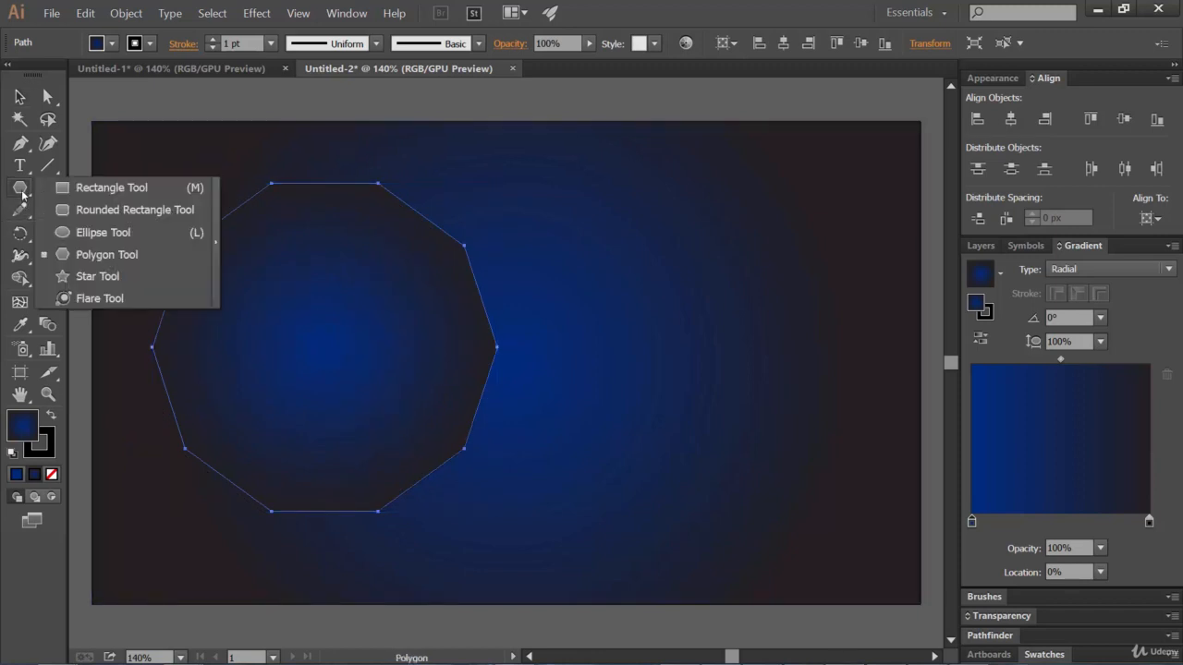
left_click(82, 275)
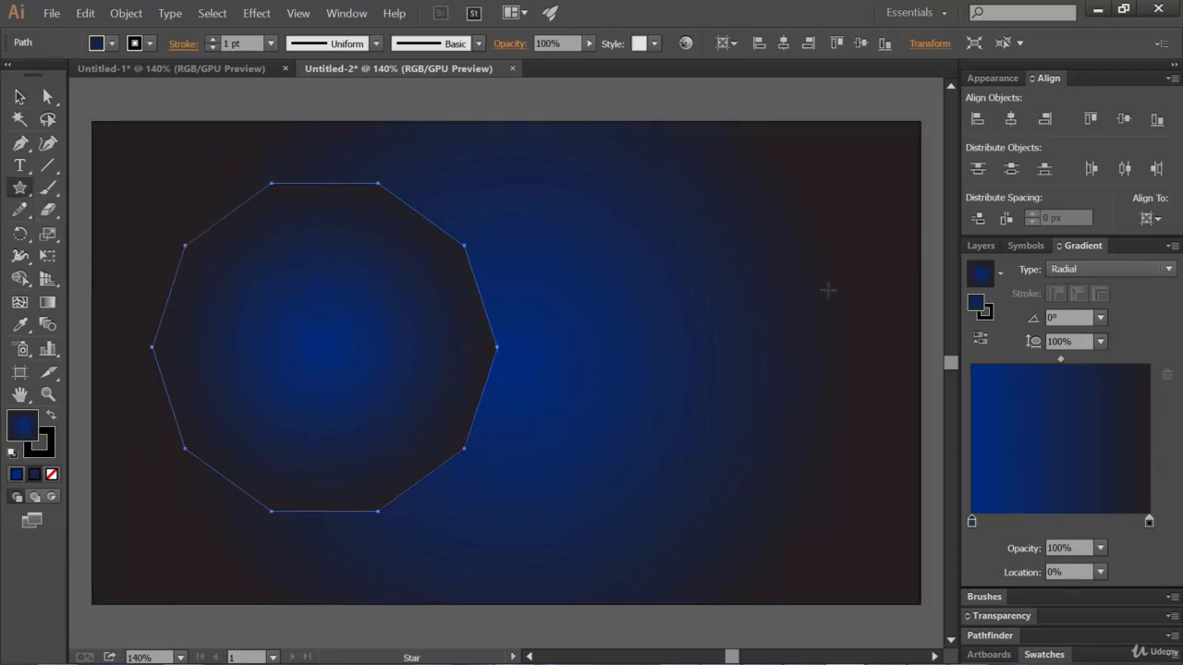
left_click_drag(627, 256, 754, 435)
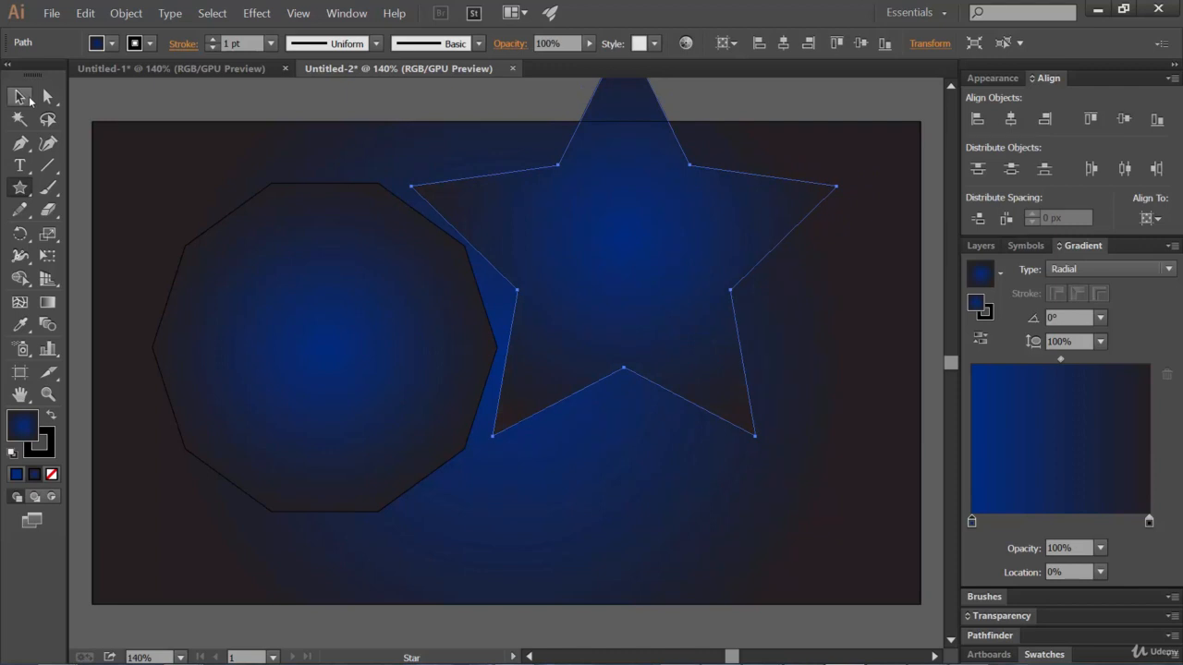
key("v")
left_click_drag(623, 213, 691, 333)
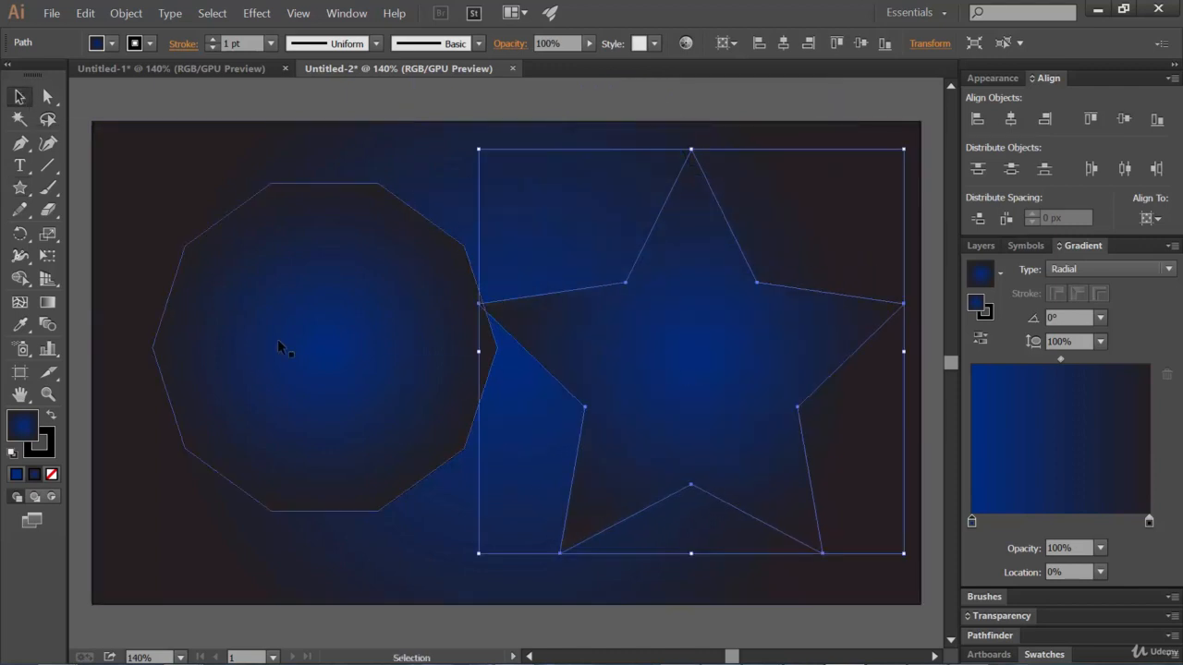
Move the polygon slightly down and left, clear of the star, and select both shapes together.
left_click(347, 332)
left_click_drag(330, 357, 304, 387)
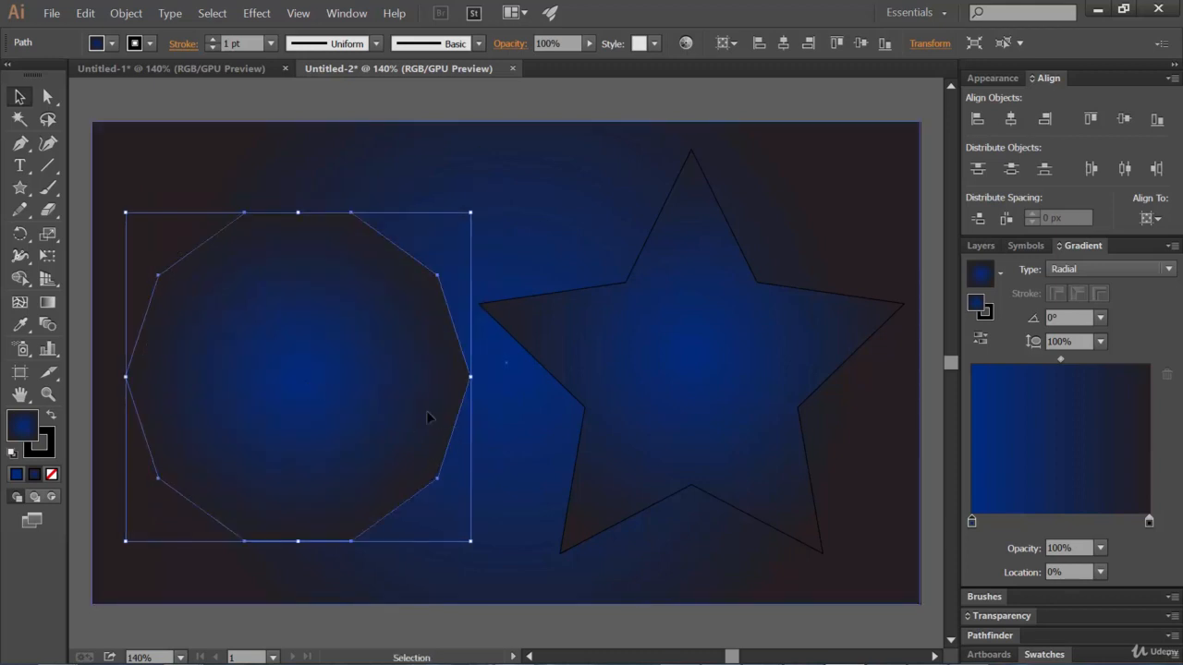
left_click(668, 371, "shift")
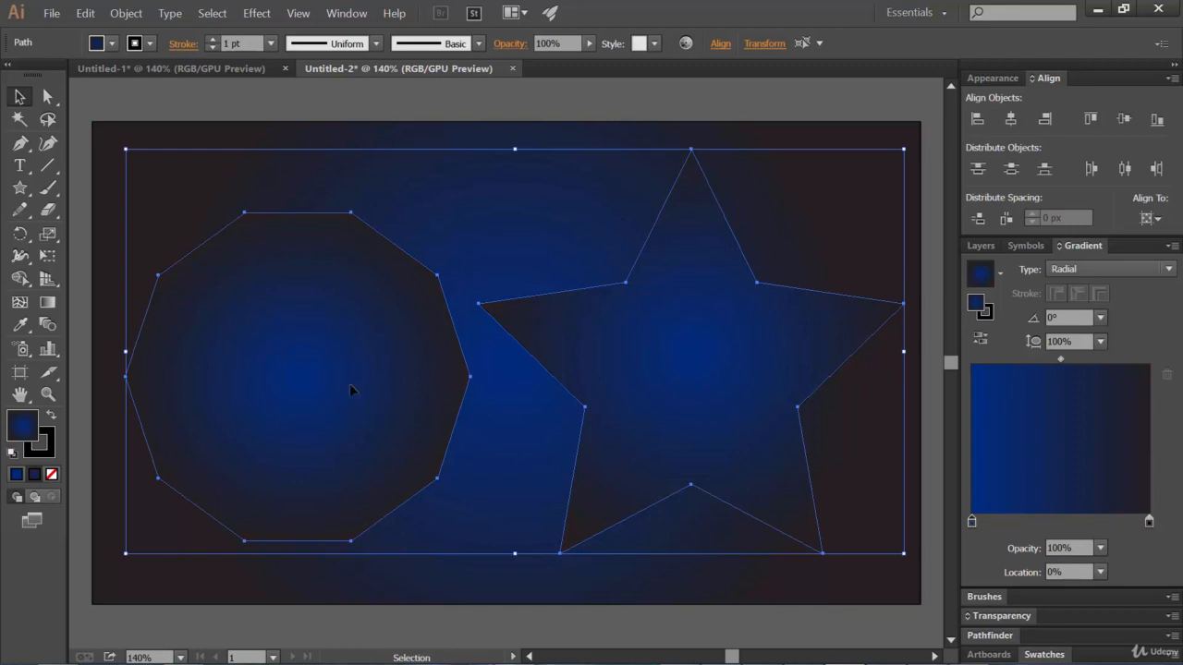
Switch both shapes' gradient fill to Linear and add five intermediate colour stops between its two ends.
left_click(1109, 268)
left_click(1102, 290)
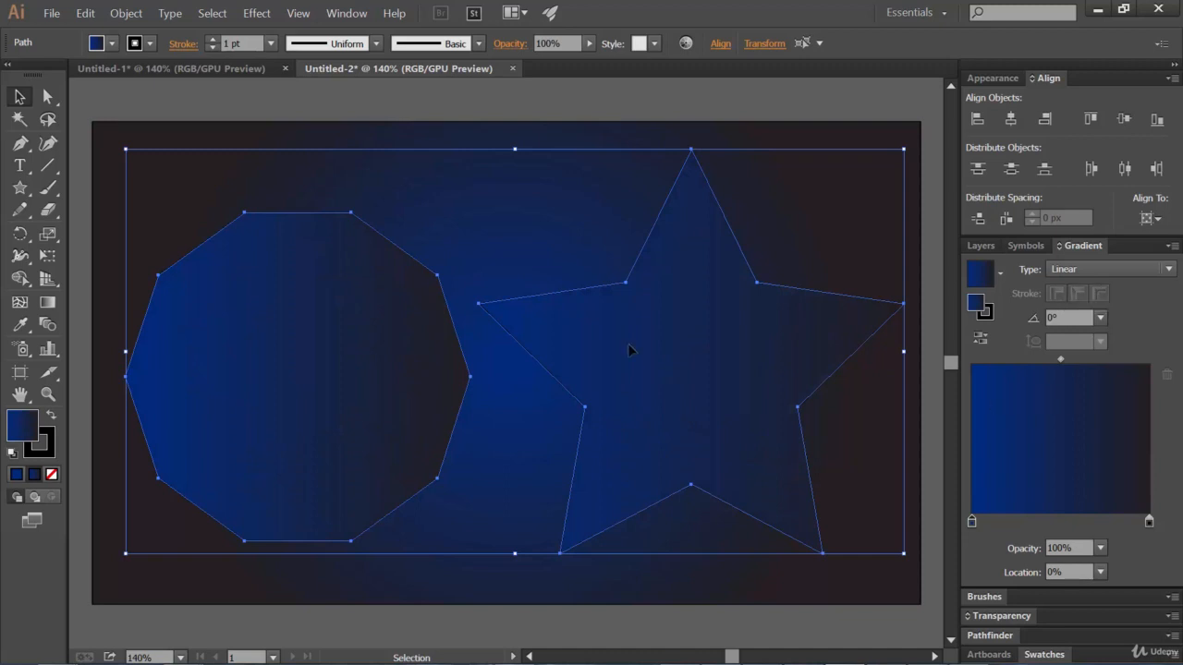
left_click(1003, 522)
left_click(1042, 522)
left_click(1078, 523)
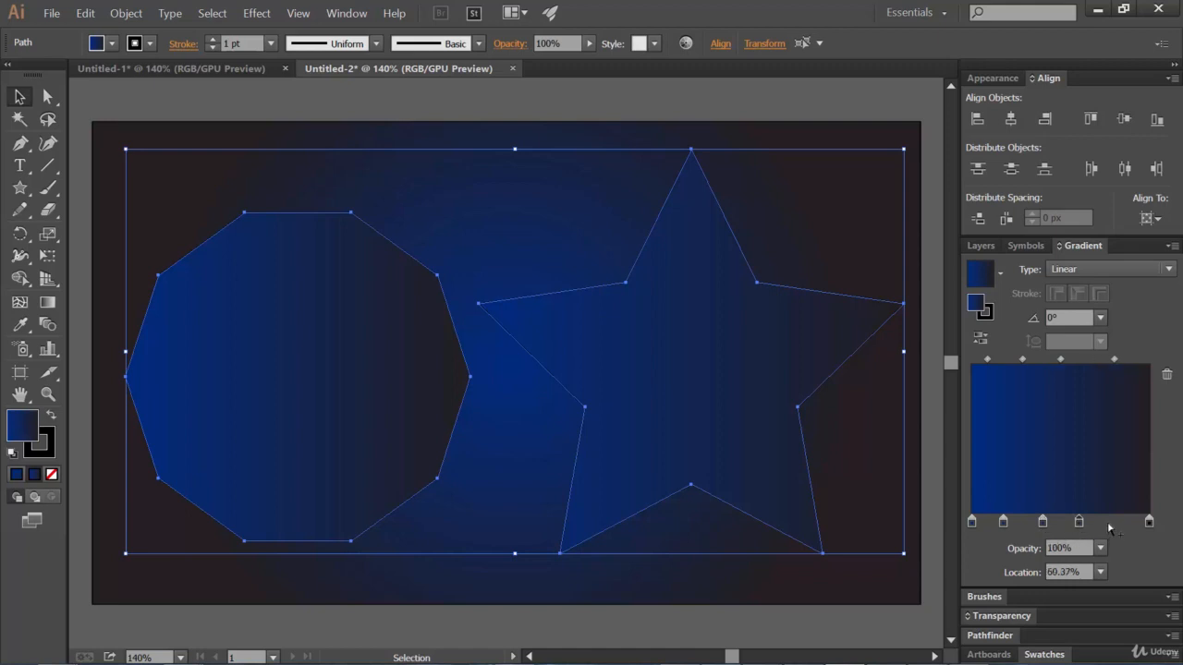
left_click(1110, 522)
left_click(1126, 522)
Reduce the gradient to four stops, with the outer ones at 0% and 100% and inner ones at 39.63% and 60.37%.
left_click_drag(1151, 525, 1146, 564)
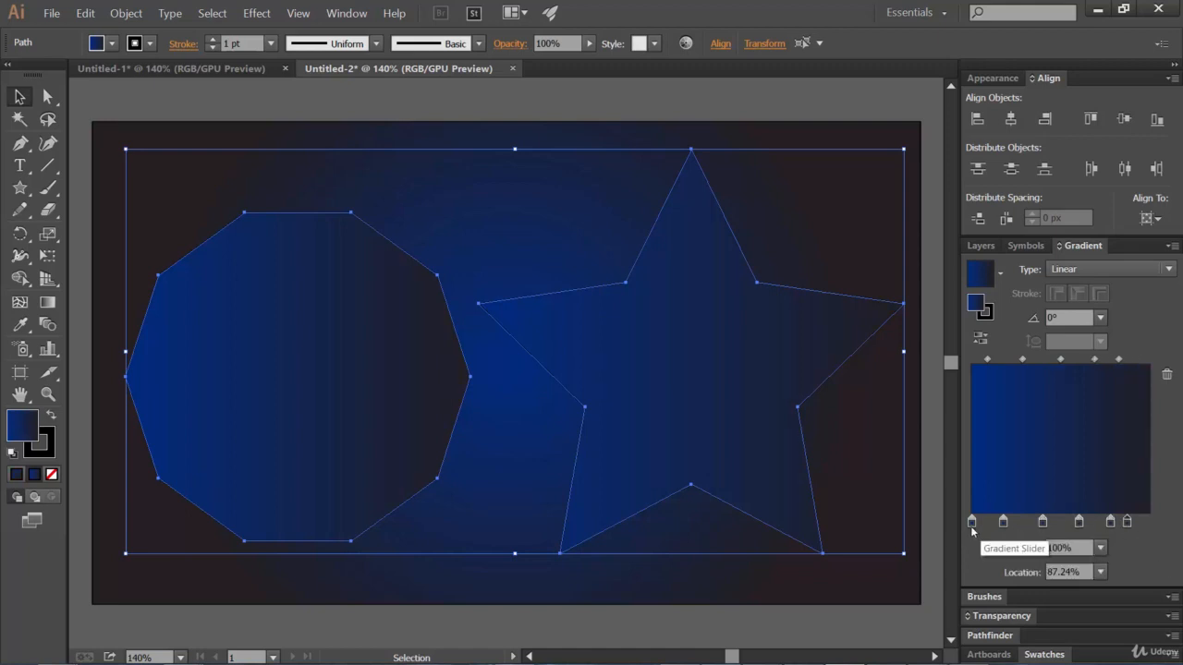
left_click_drag(972, 526, 965, 564)
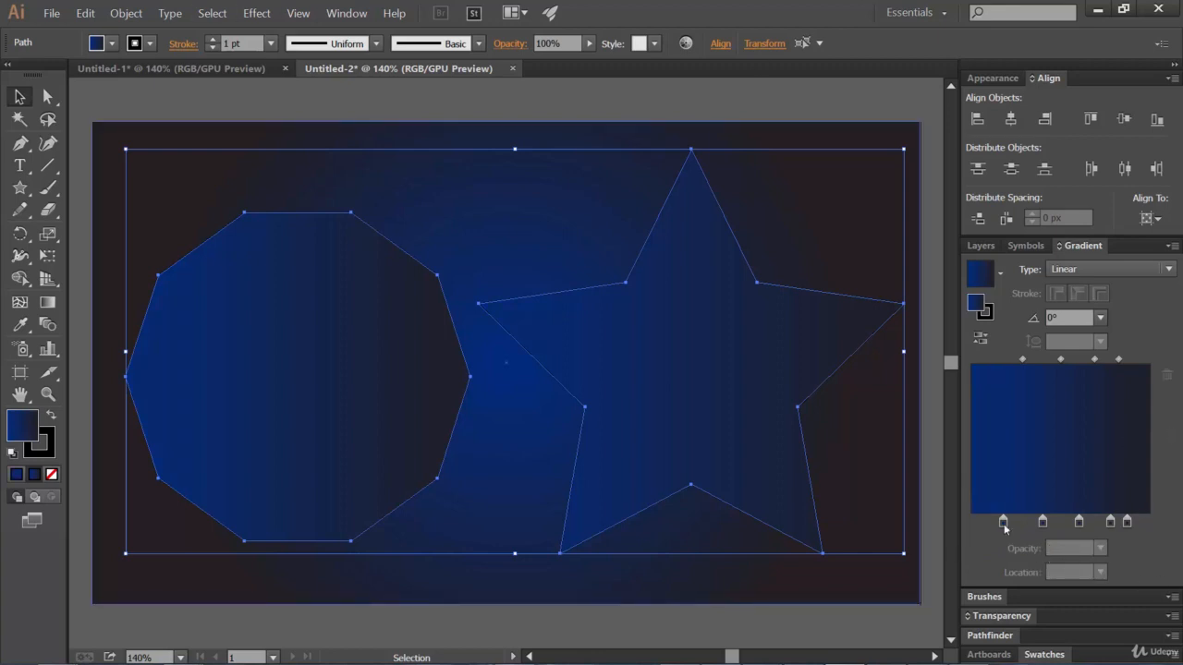
left_click_drag(1003, 526, 874, 527)
left_click_drag(1127, 525, 1181, 526)
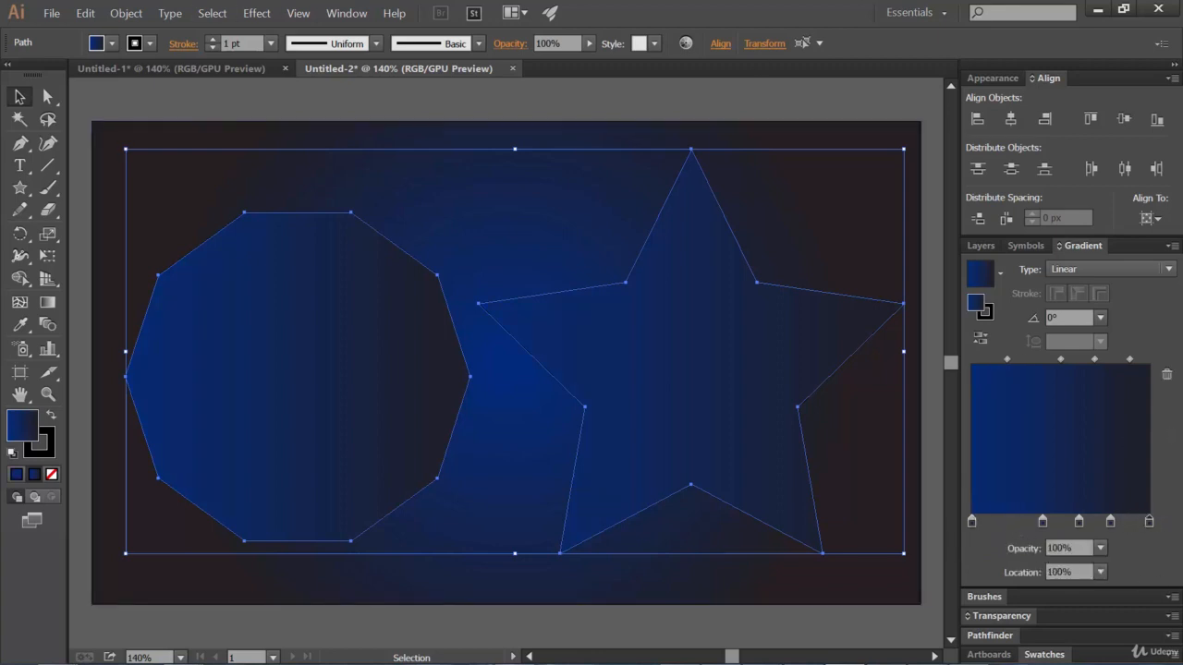
left_click_drag(1110, 522, 1113, 559)
Colour the gradient's starting stop yellow-green c7d400 and its second stop green 03bf00.
double_click(971, 522)
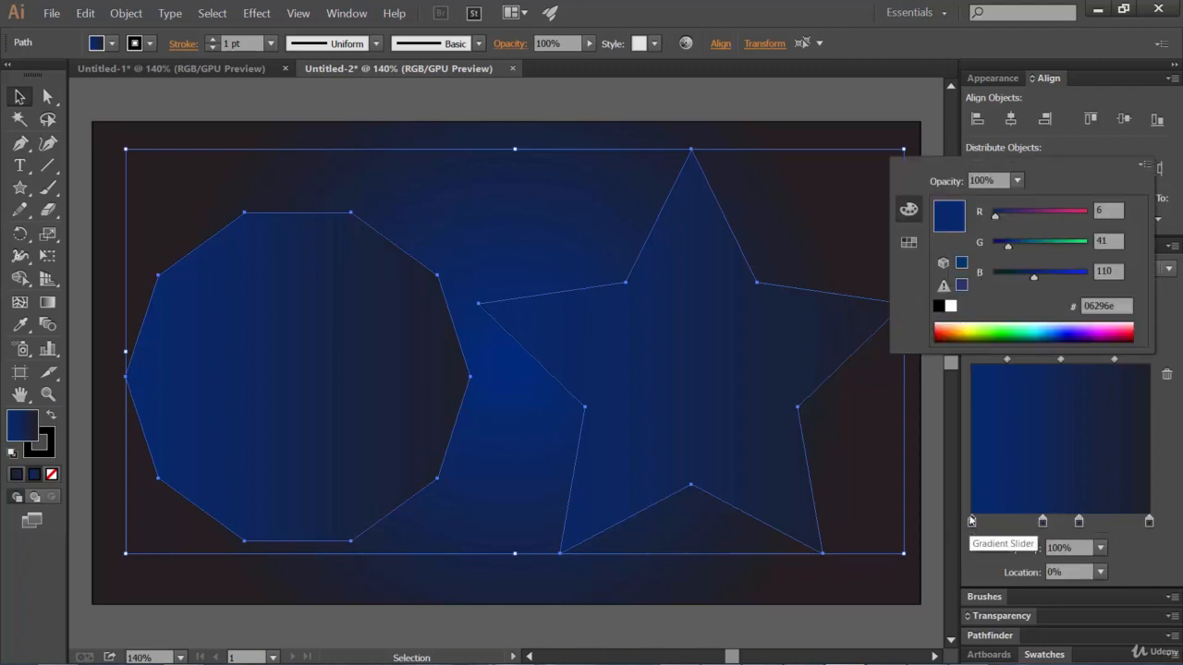
left_click(974, 328)
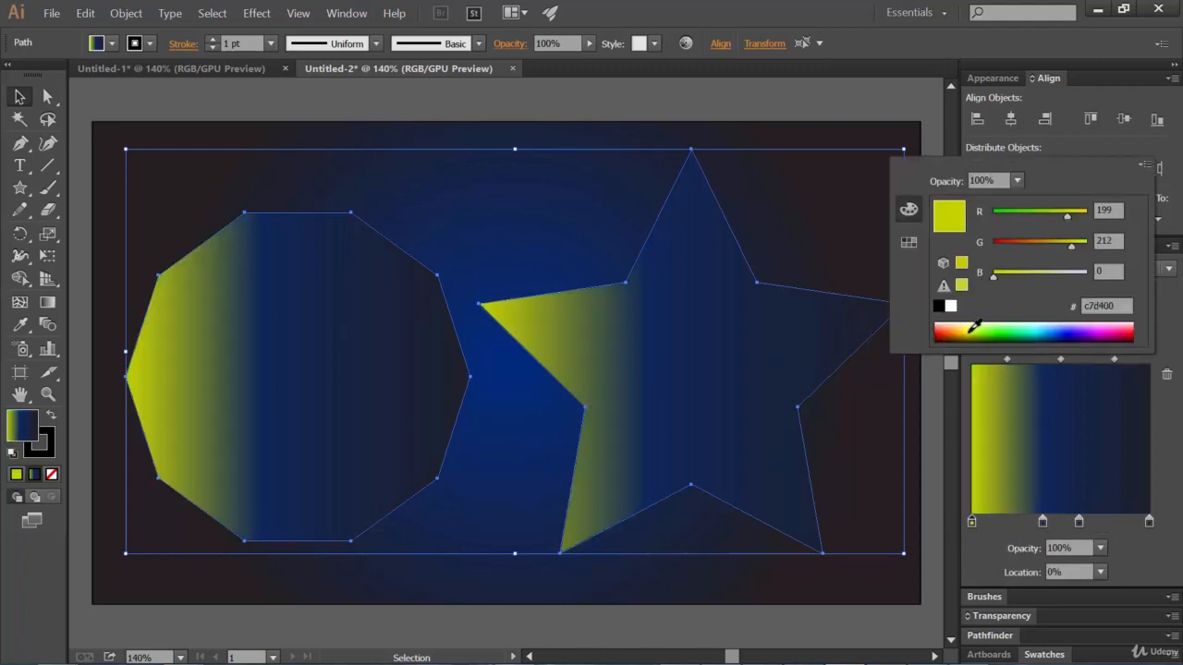
double_click(1042, 522)
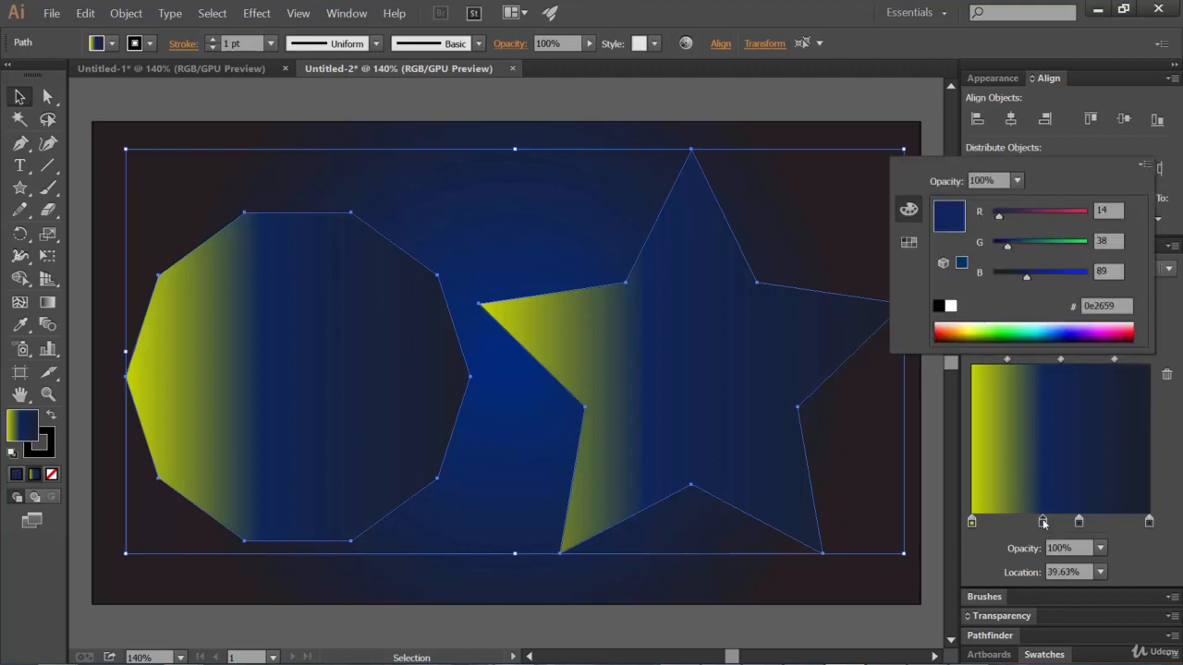
left_click(1005, 330)
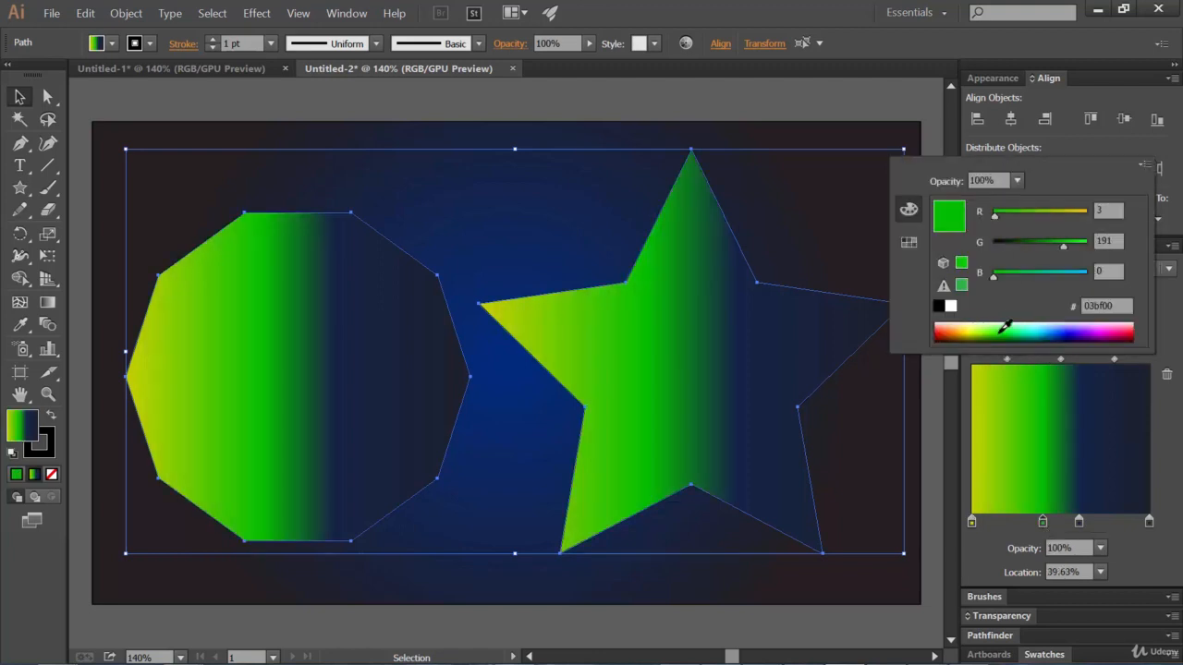
Colour the third gradient stop red and the end stop cyan 00c5d4, and shift the green stop slightly toward the start.
double_click(1078, 522)
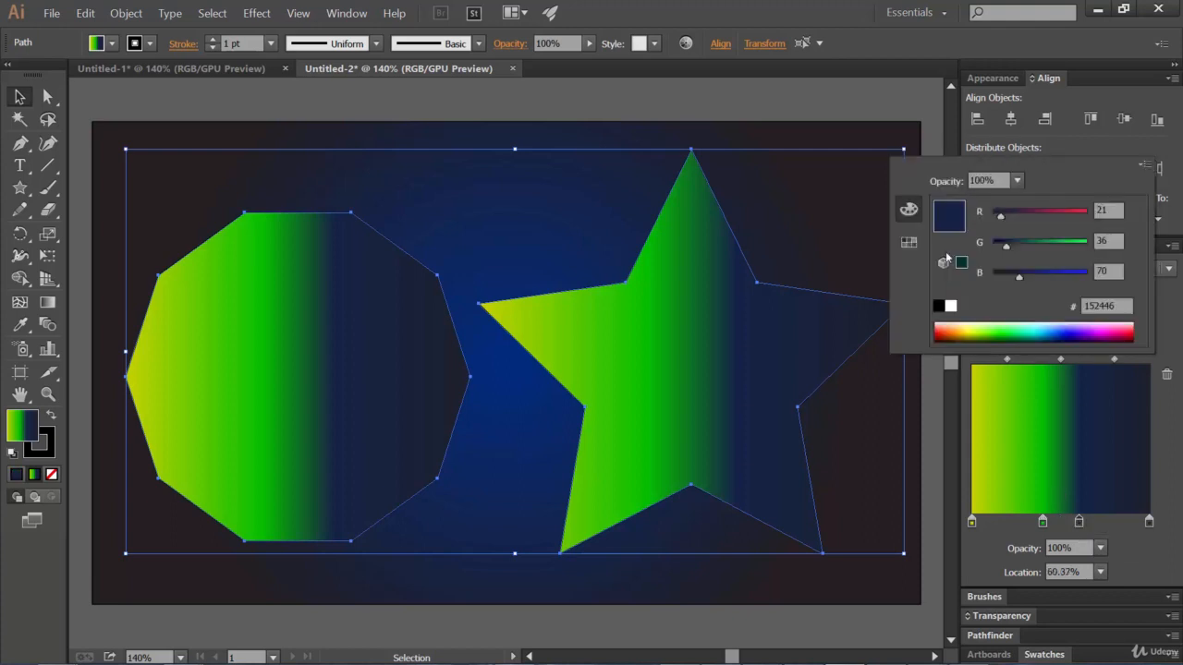
left_click(940, 332)
double_click(1149, 523)
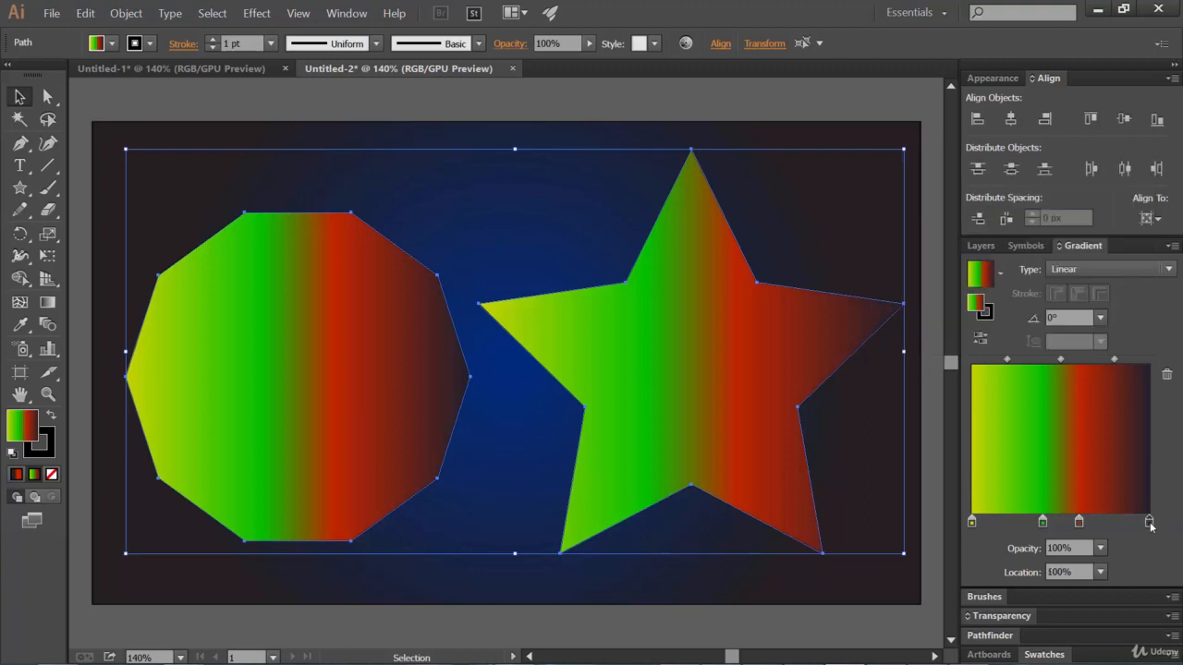
left_click(1042, 326)
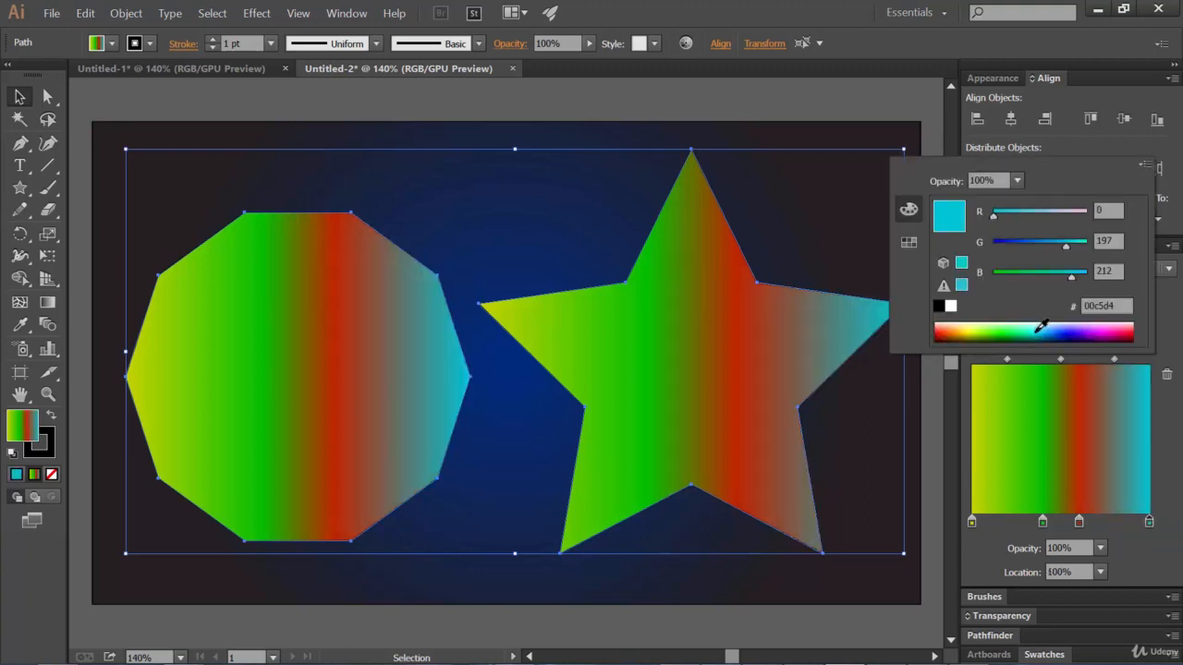
left_click(809, 6)
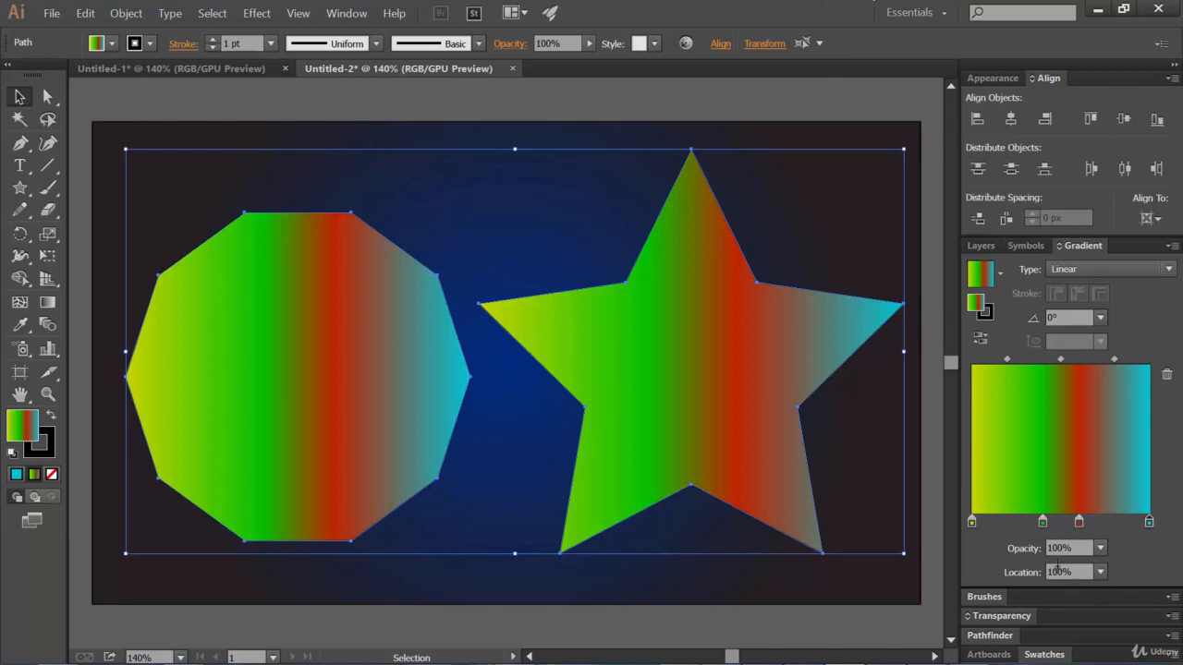
left_click_drag(1042, 523, 1036, 524)
left_click(1079, 523)
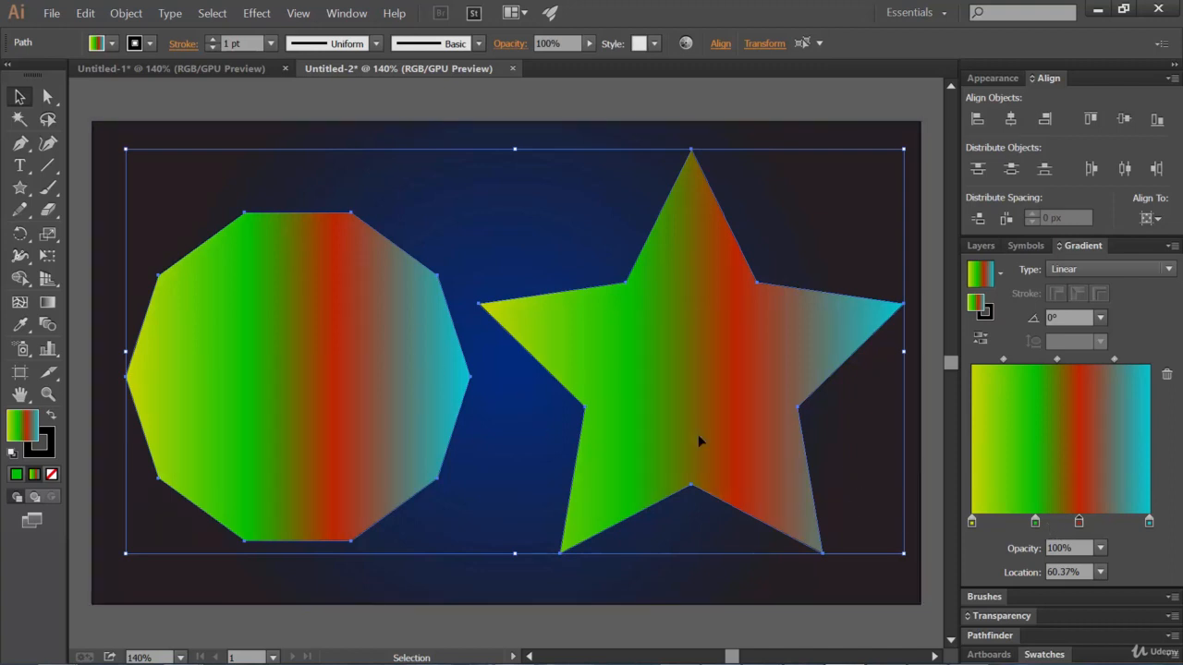
Open the Zig Zag distortion effect for the polygon and star with its live preview turned on.
left_click(255, 14)
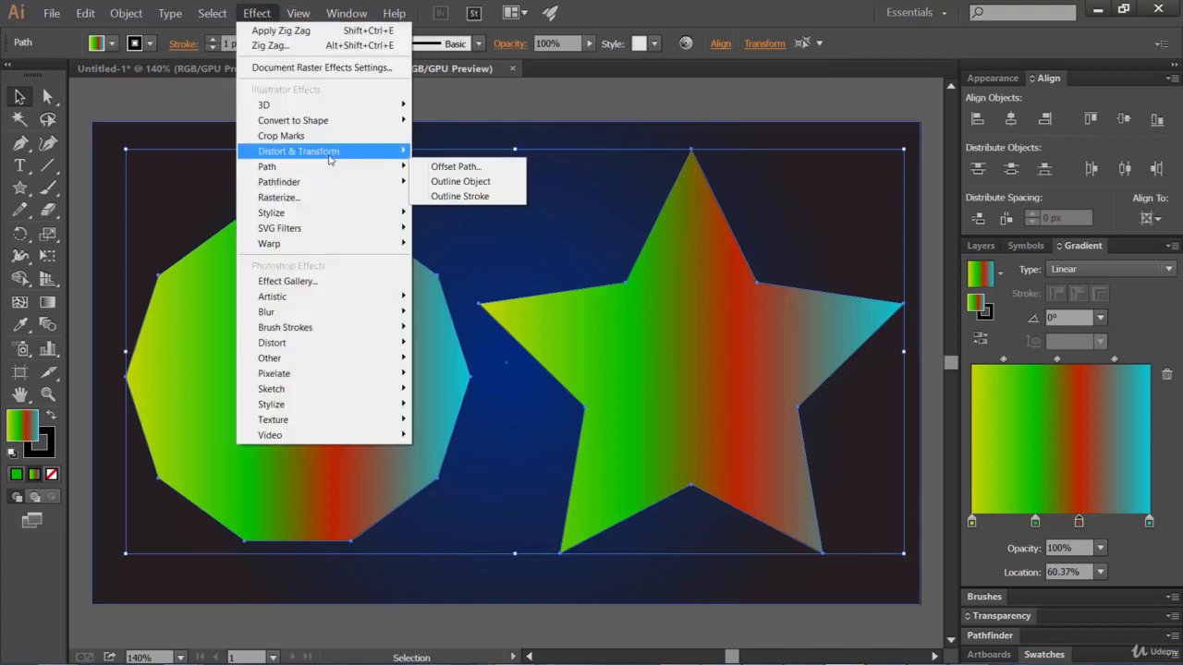
mouse_move(332, 154)
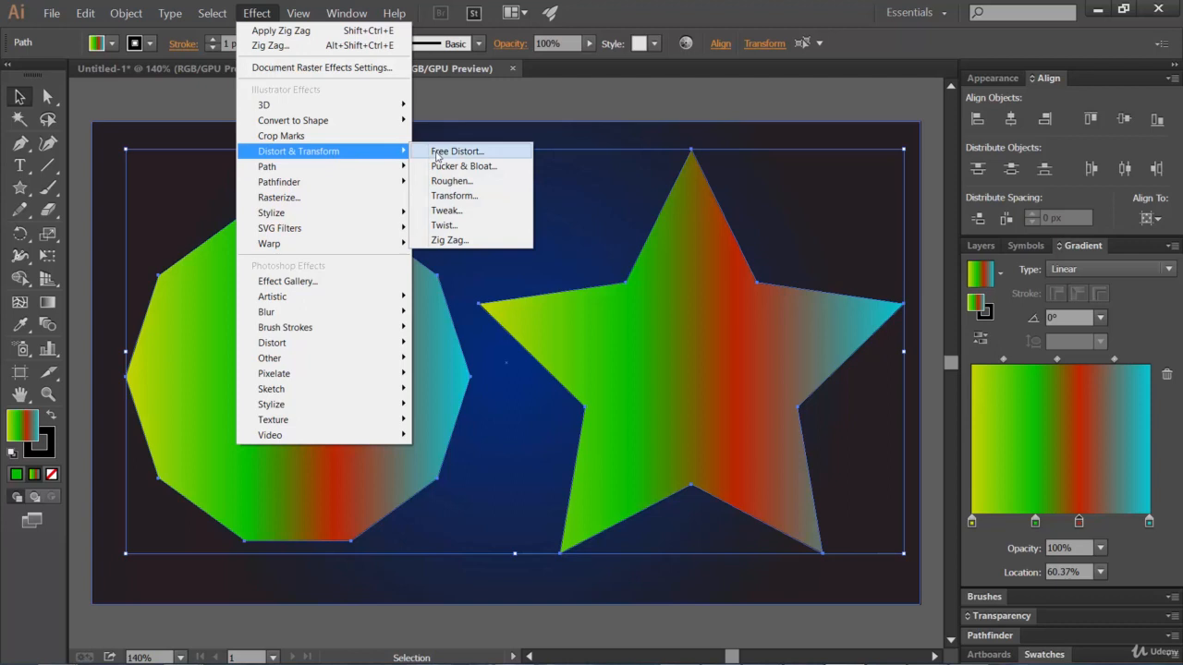
left_click(449, 241)
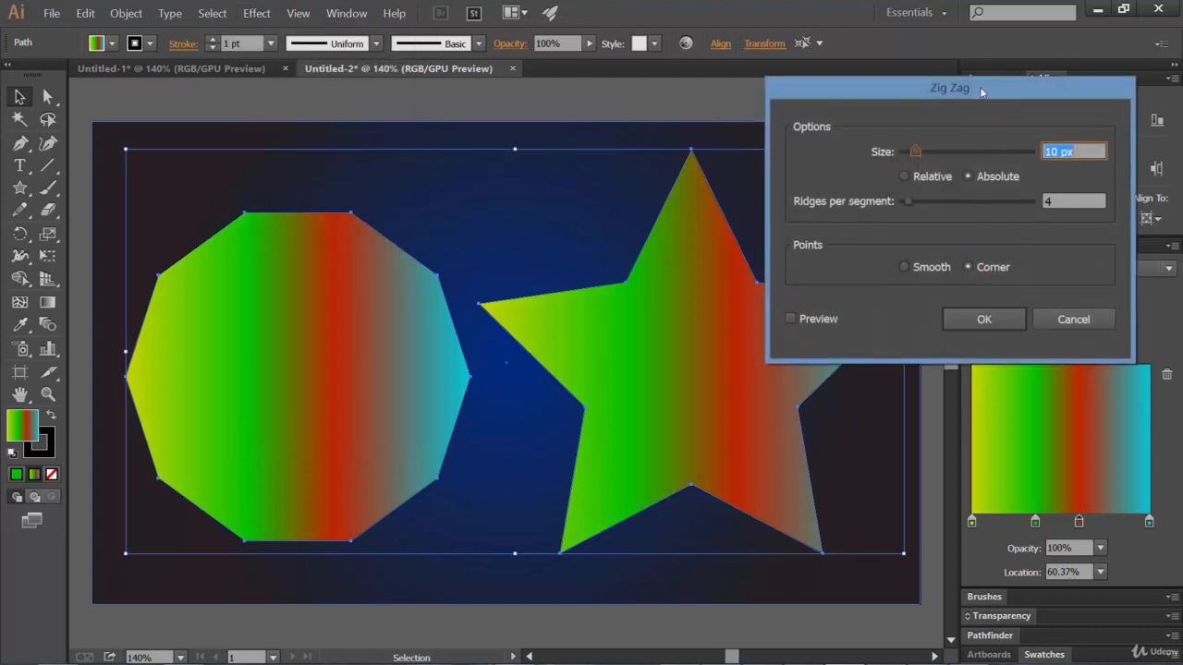
left_click(814, 325)
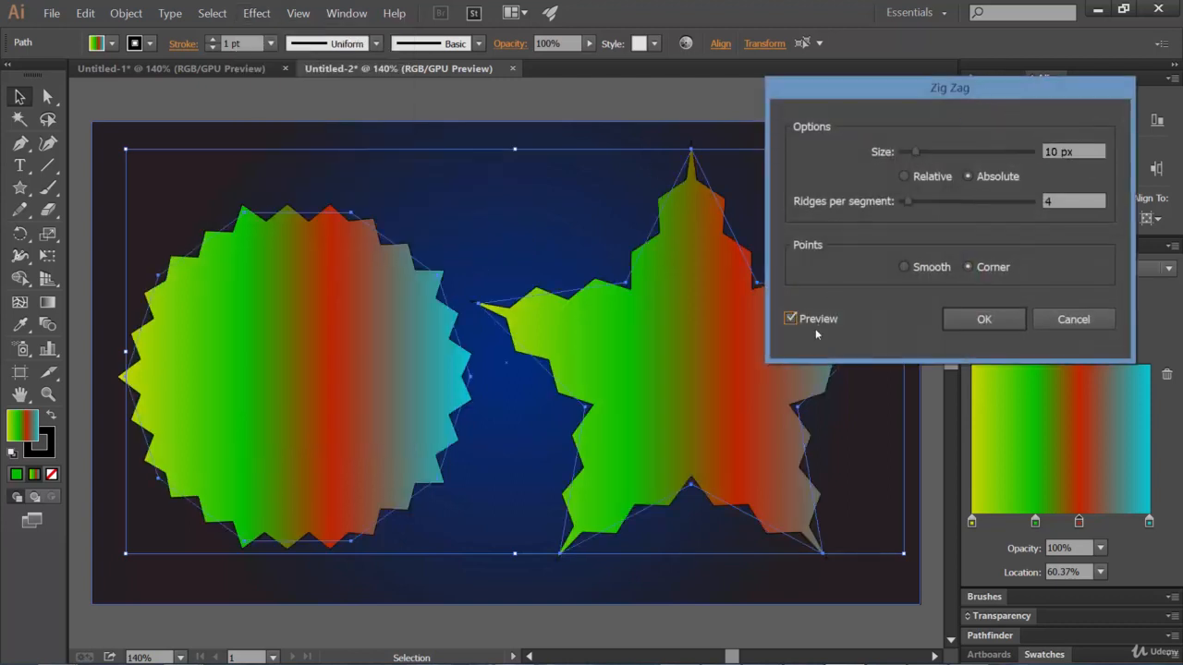
left_click_drag(927, 90, 804, 124)
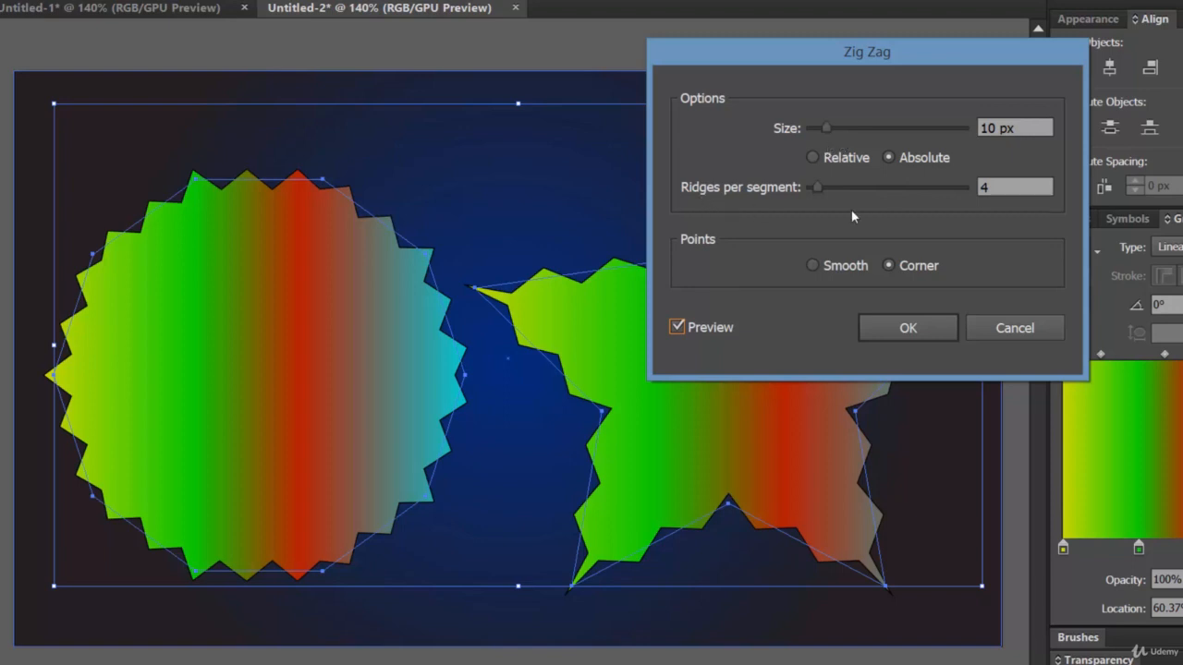
Make the Zig Zag size relative at 74% and apply the effect to both shapes.
left_click(855, 158)
left_click_drag(928, 58, 1161, 58)
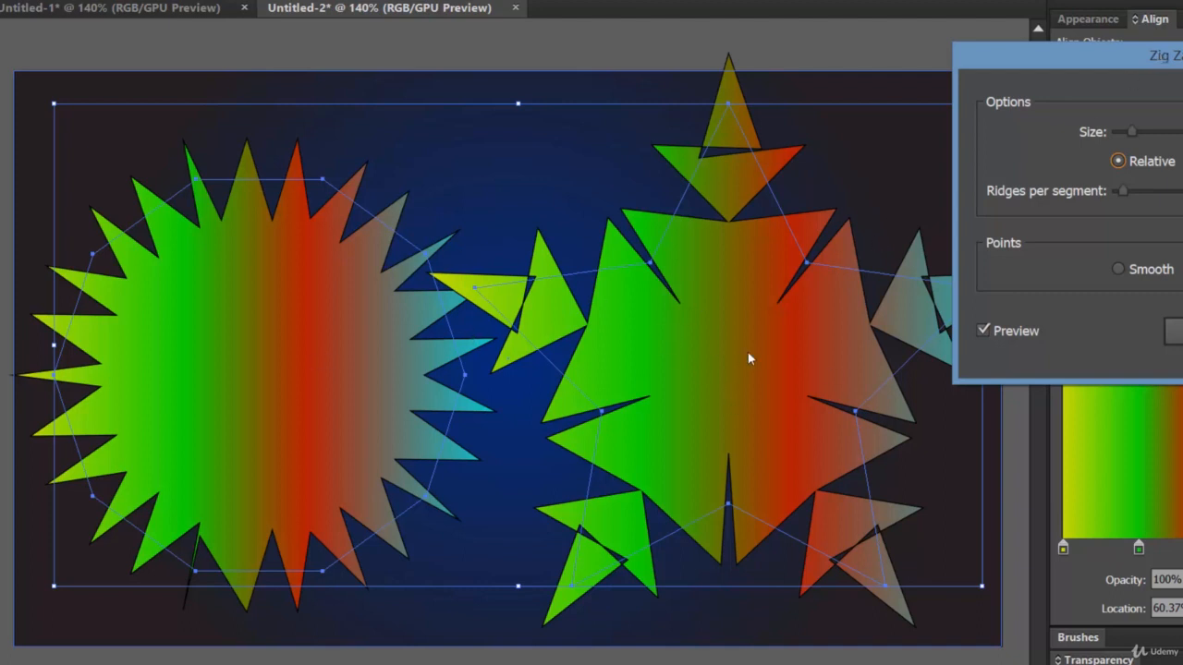
left_click_drag(1102, 59, 935, 24)
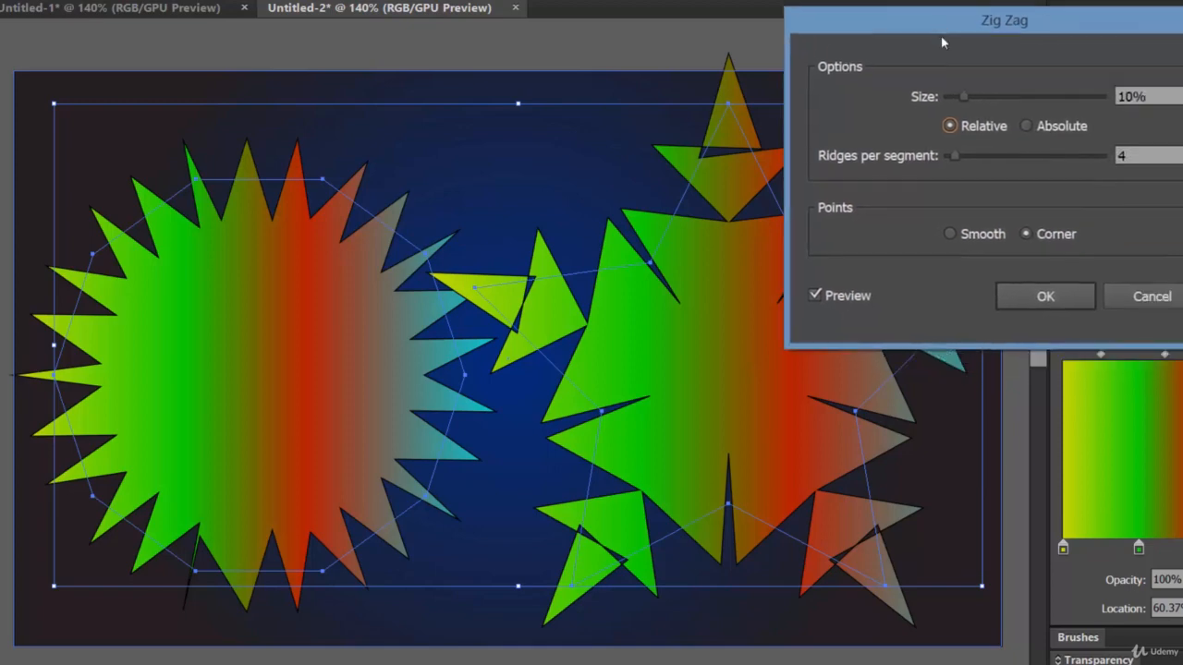
left_click_drag(964, 96, 1056, 109)
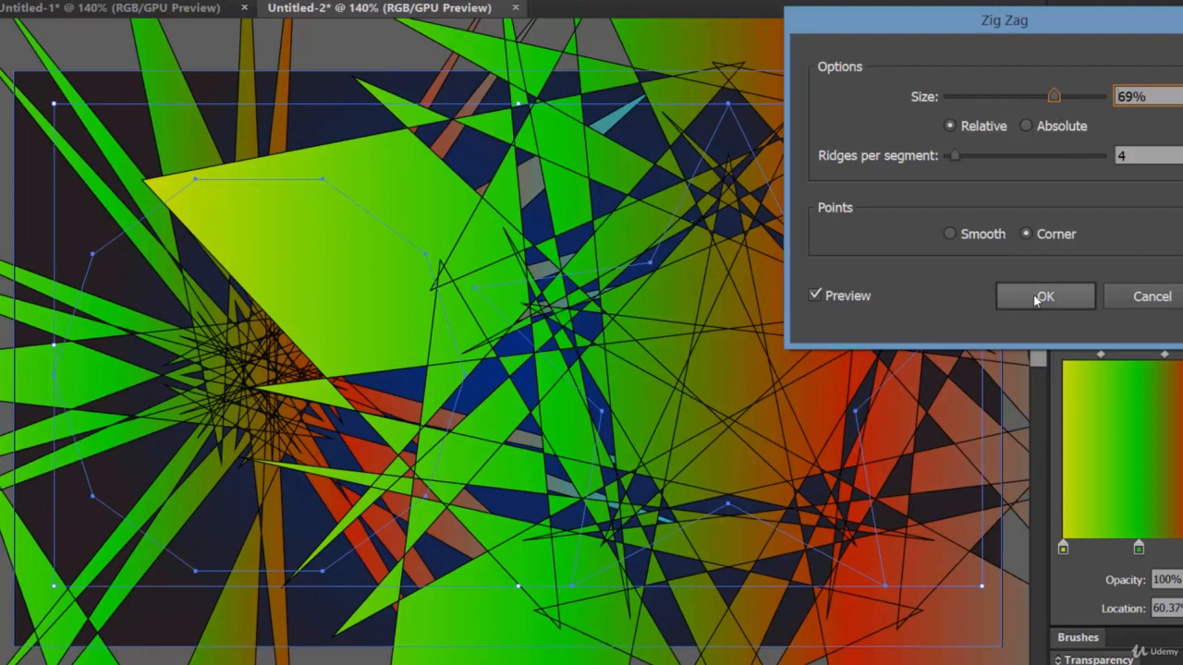
mouse_move(1054, 97)
left_mouse_down()
mouse_move(1075, 99)
mouse_move(1064, 98)
left_mouse_up()
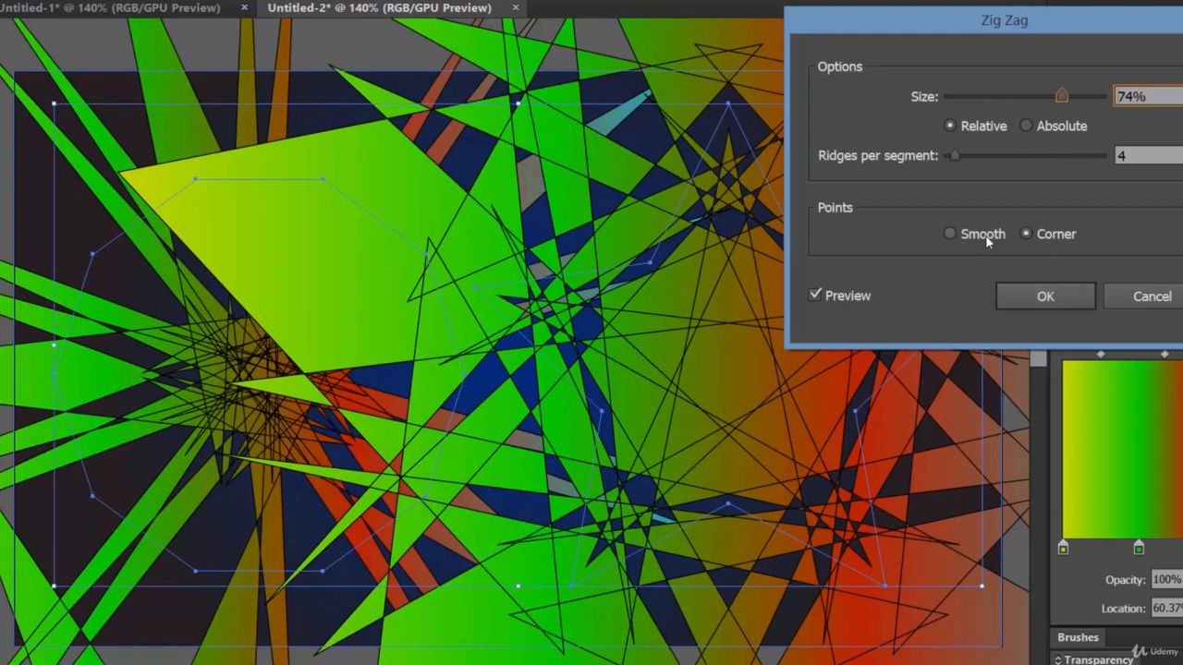
left_click(1057, 294)
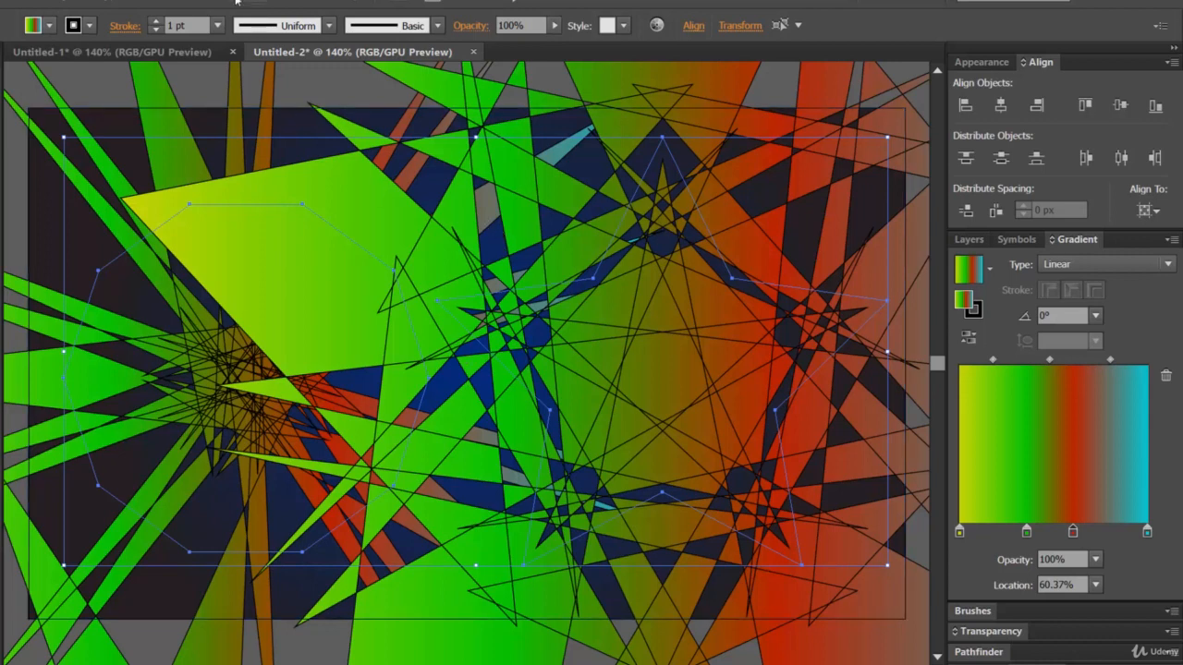
Lower the opacity of both distorted shapes to 10% and expand their appearance.
left_click(554, 25)
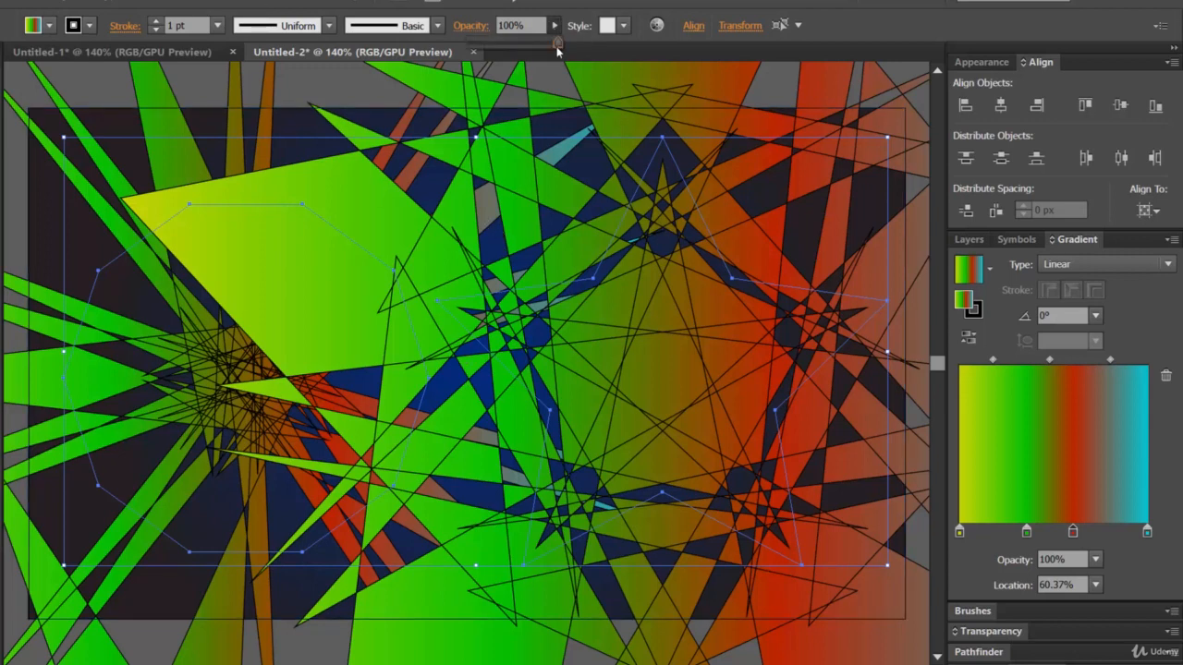
left_click_drag(556, 47, 479, 51)
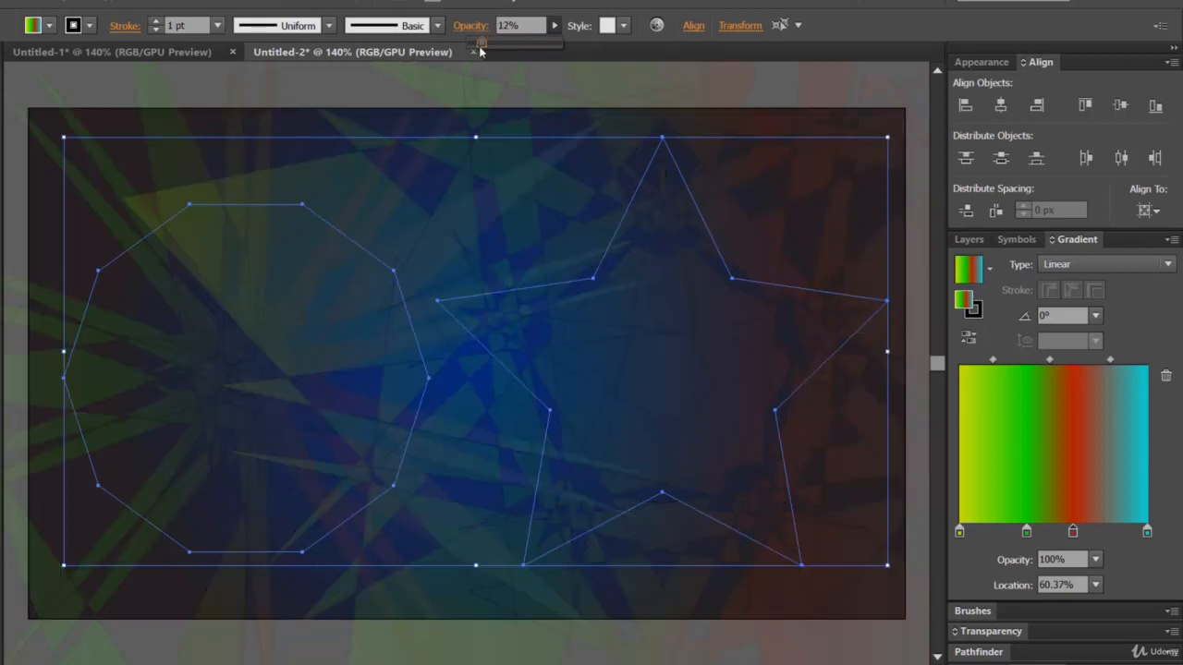
left_click_drag(478, 51, 477, 47)
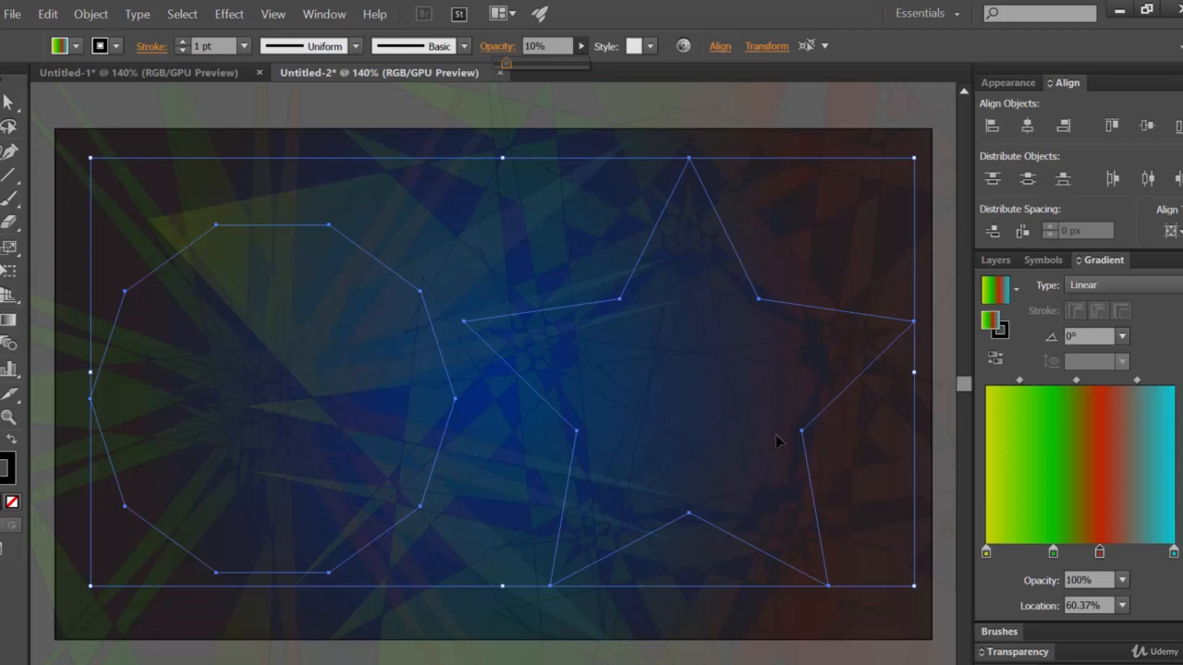
left_click(91, 14)
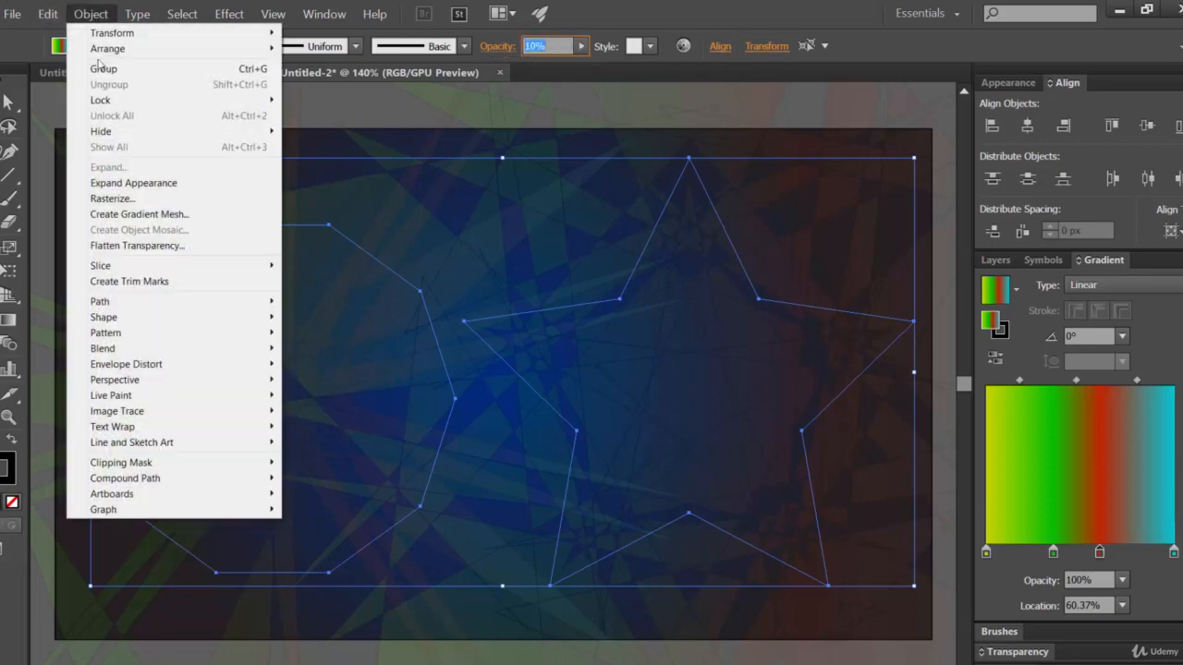
left_click(121, 183)
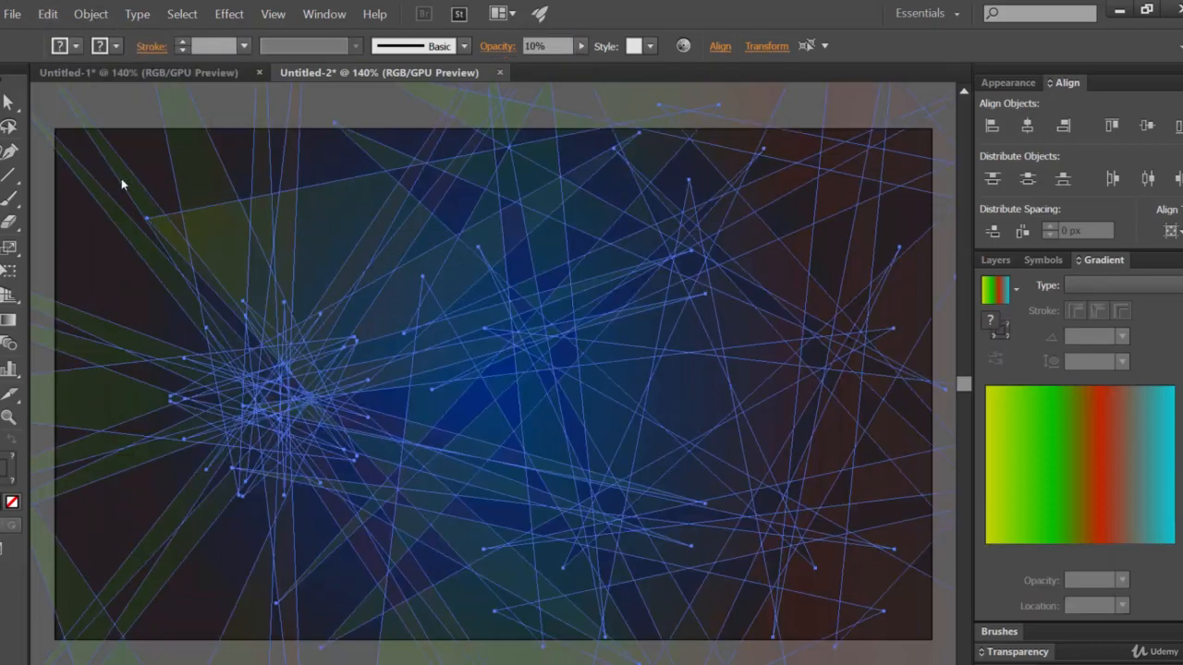
Show the contents of Layer 1 and lock its background rectangle, leaving both expanded groups unlocked.
left_click(995, 259)
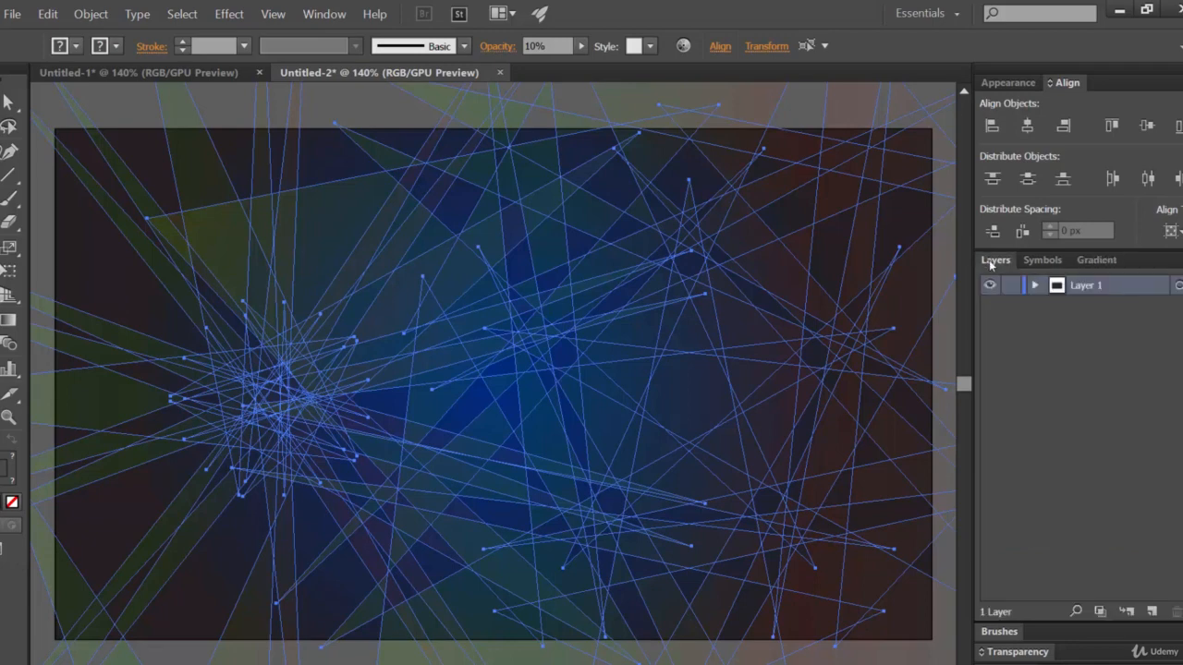
left_click(1034, 287)
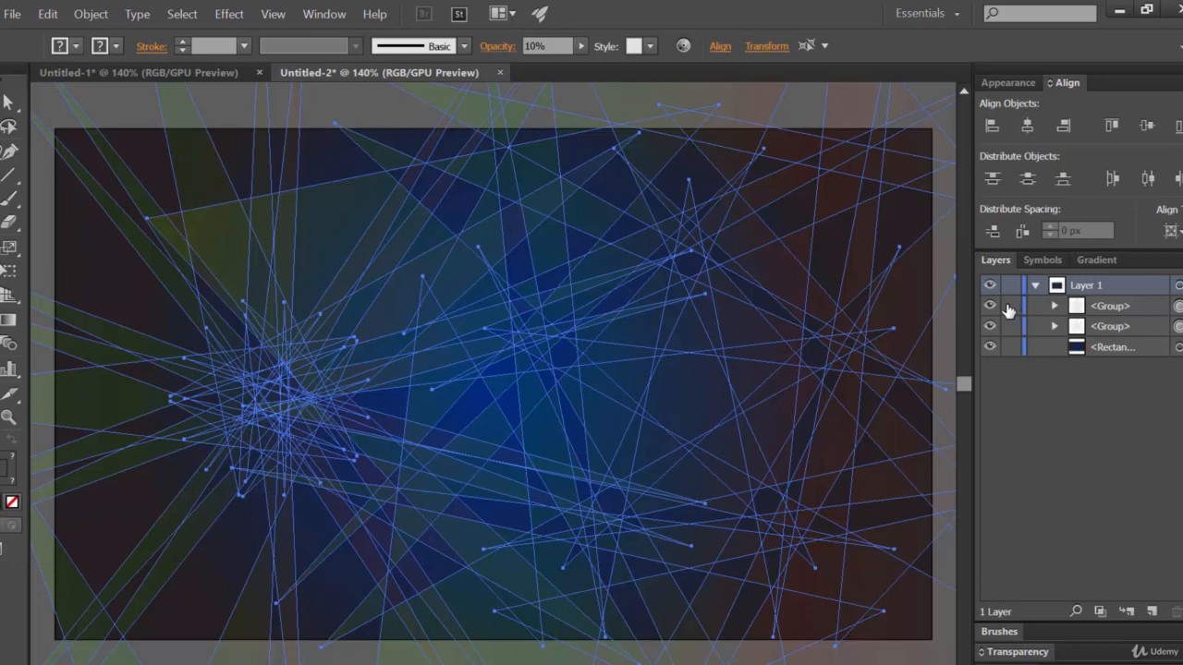
left_click_drag(1009, 308, 1008, 349)
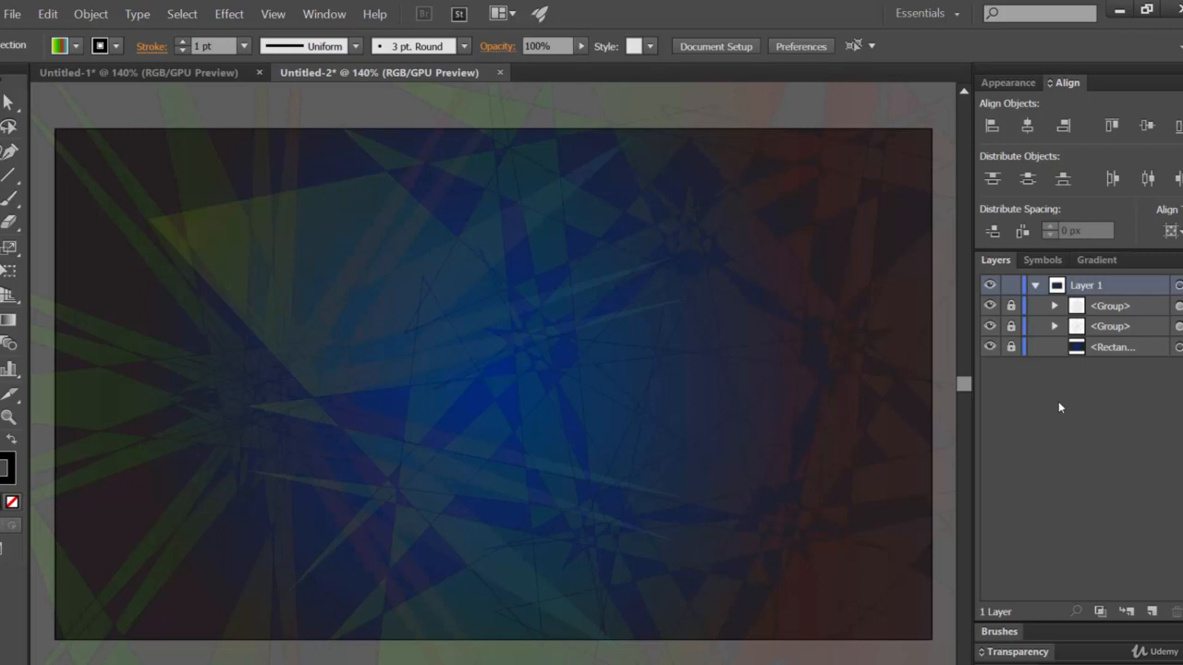
left_click_drag(1010, 333, 1009, 316)
Target the expanded polygon group, the lower of the two groups in Layer 1, and reduce its opacity to 6%.
key("ctrl+a")
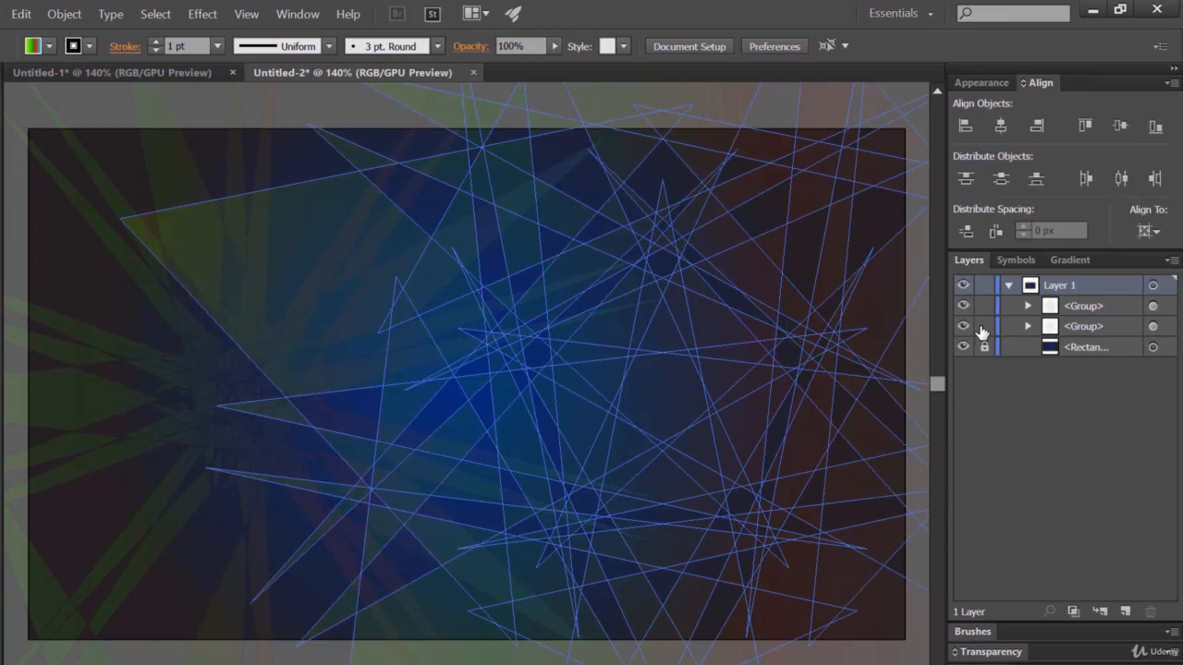
left_click(1153, 306)
left_click(1155, 327)
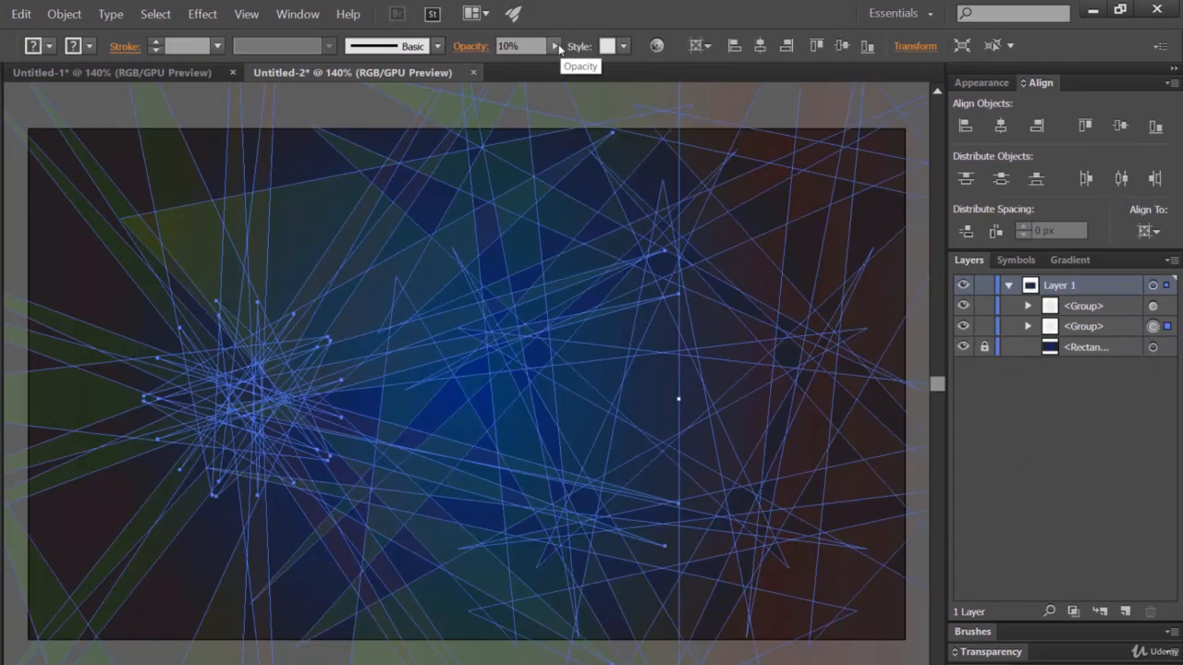
left_click(554, 46)
left_click_drag(486, 68, 475, 65)
left_click(1014, 419)
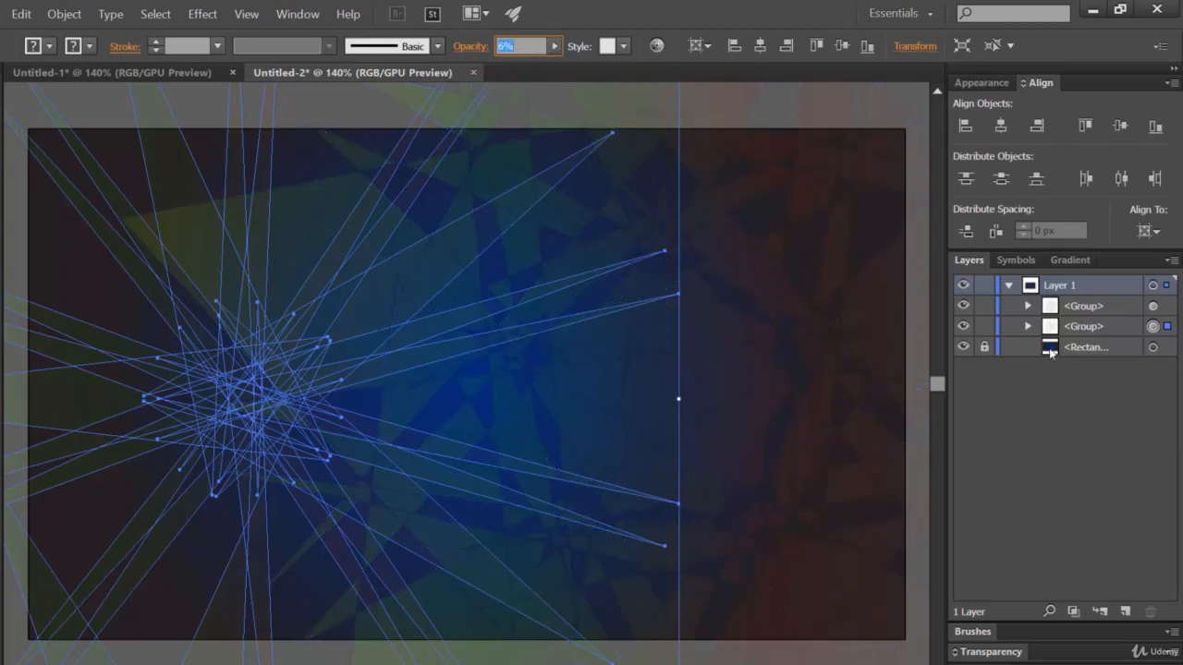
Lock both expanded groups in Layer 1 and compare the artwork with the one in the Untitled-1 document.
left_click(983, 327)
left_click(984, 306)
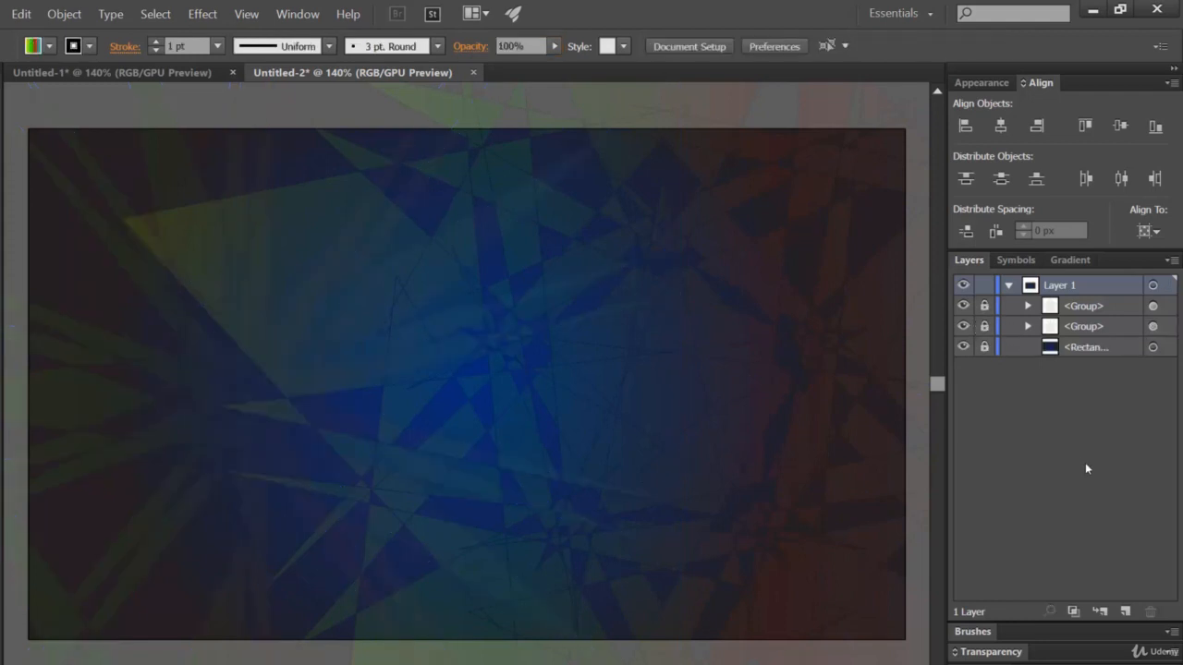
left_click(130, 73)
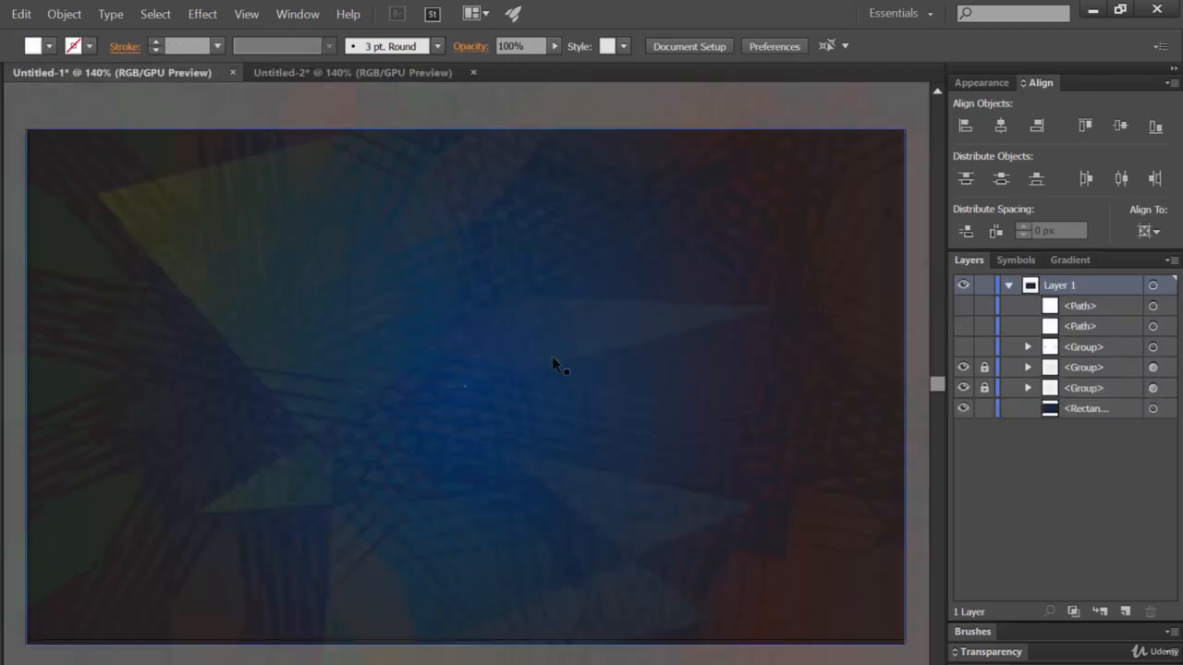
left_click(356, 71)
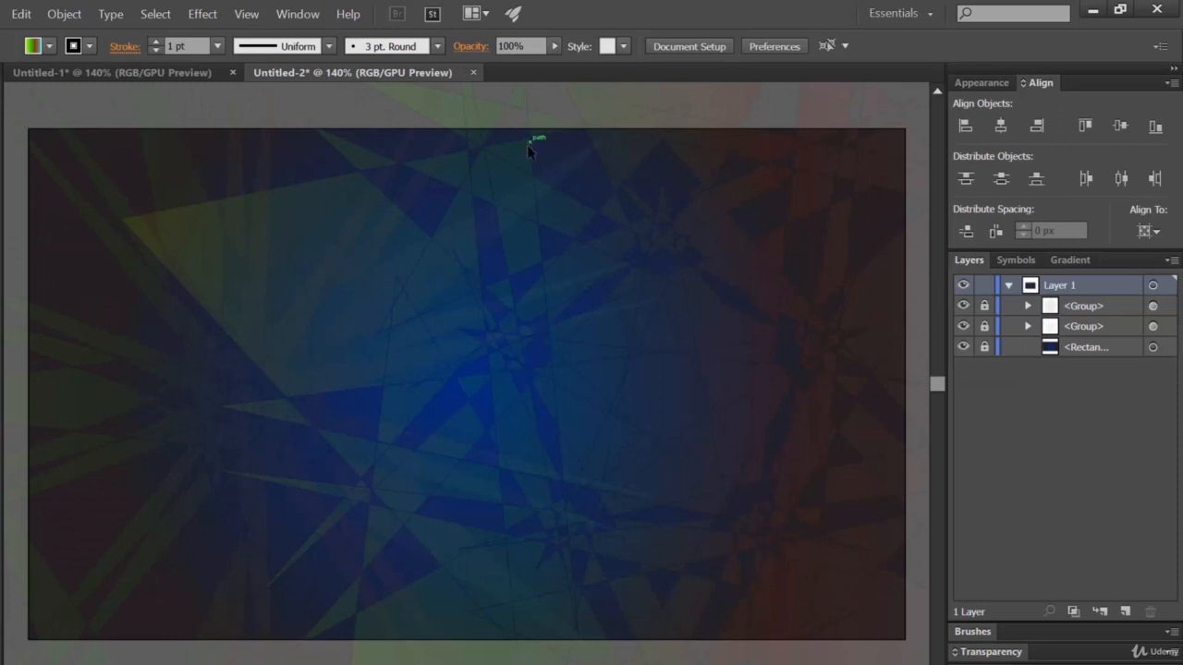
Unlock and hide both expanded groups in Layer 1, leaving only the background rectangle visible.
left_click_drag(984, 305, 963, 335)
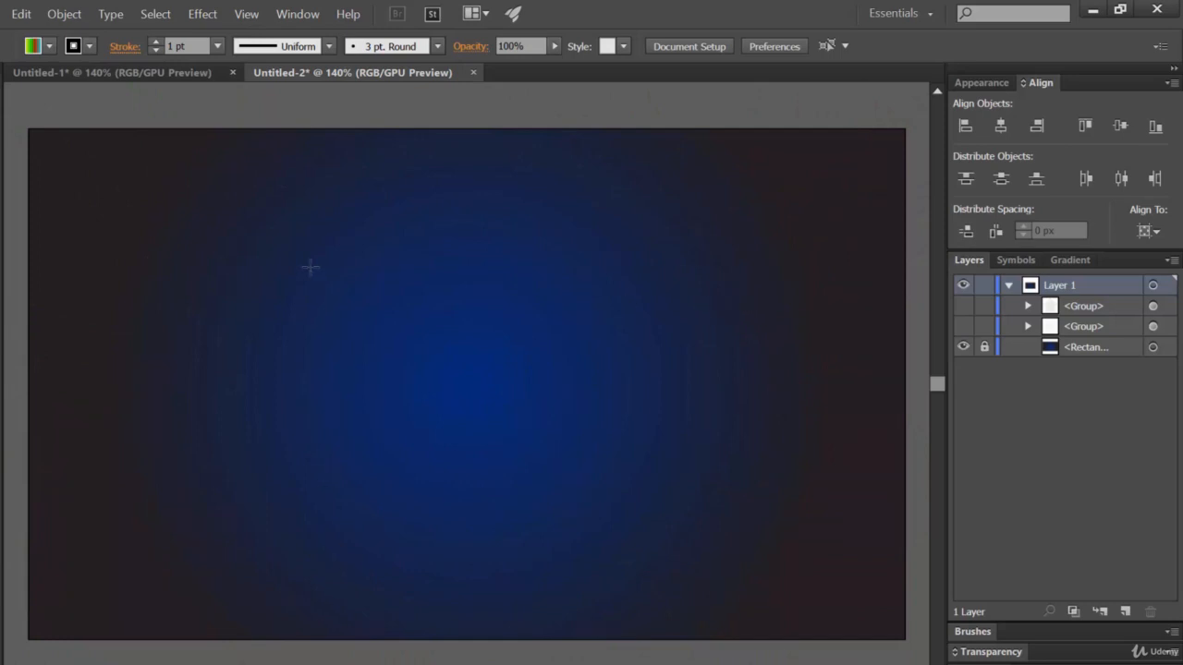
Draw a large gradient-filled star, duplicate it, and spread the two stars across opposite halves of the artboard.
left_click_drag(156, 245, 389, 496)
left_click_drag(263, 226, 417, 364)
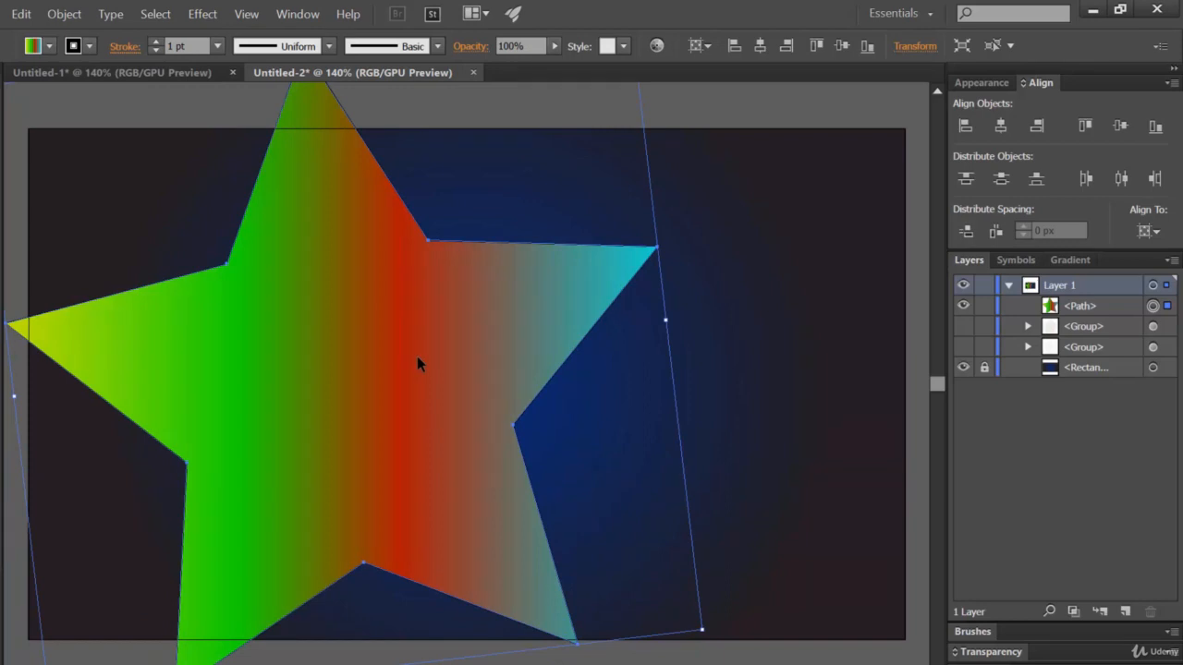
left_click_drag(403, 363, 653, 401)
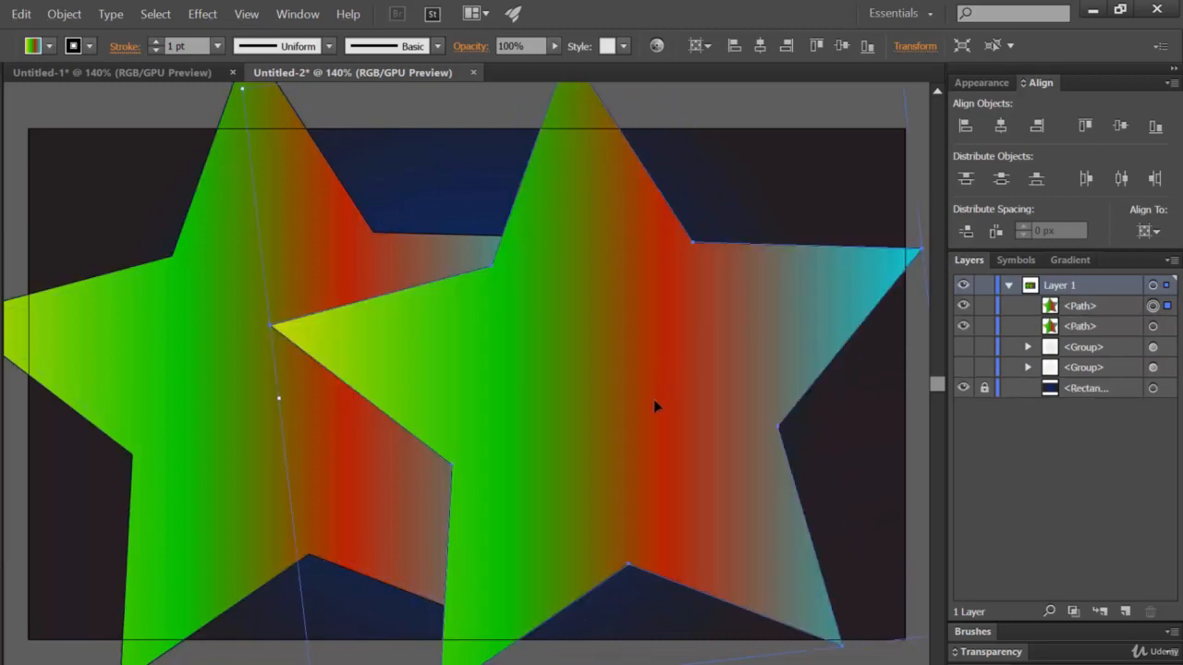
left_click_drag(324, 470, 260, 470)
left_click_drag(289, 430, 254, 399)
left_click_drag(718, 408, 790, 375)
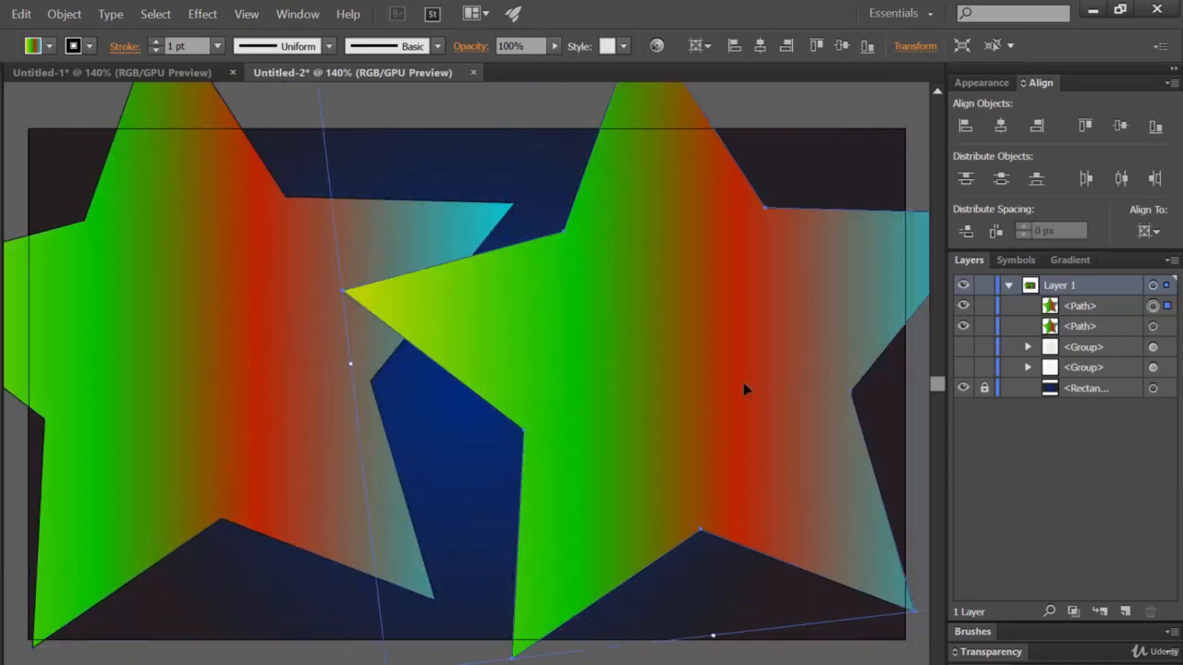
left_click(278, 323, "shift")
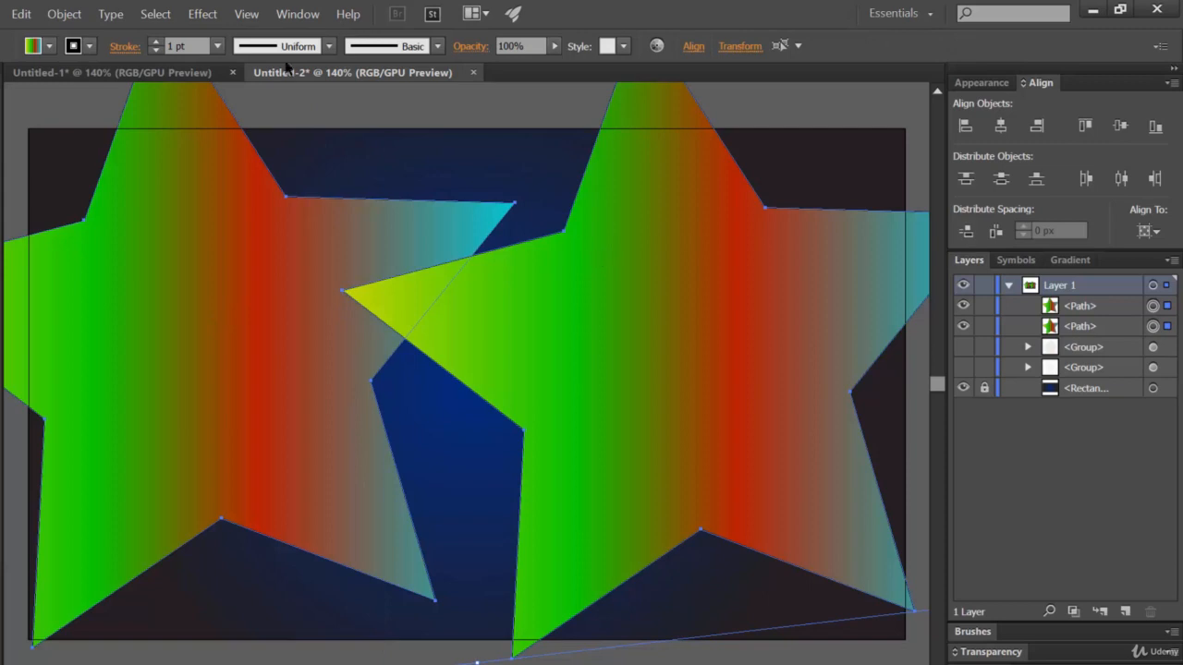
left_click(198, 16)
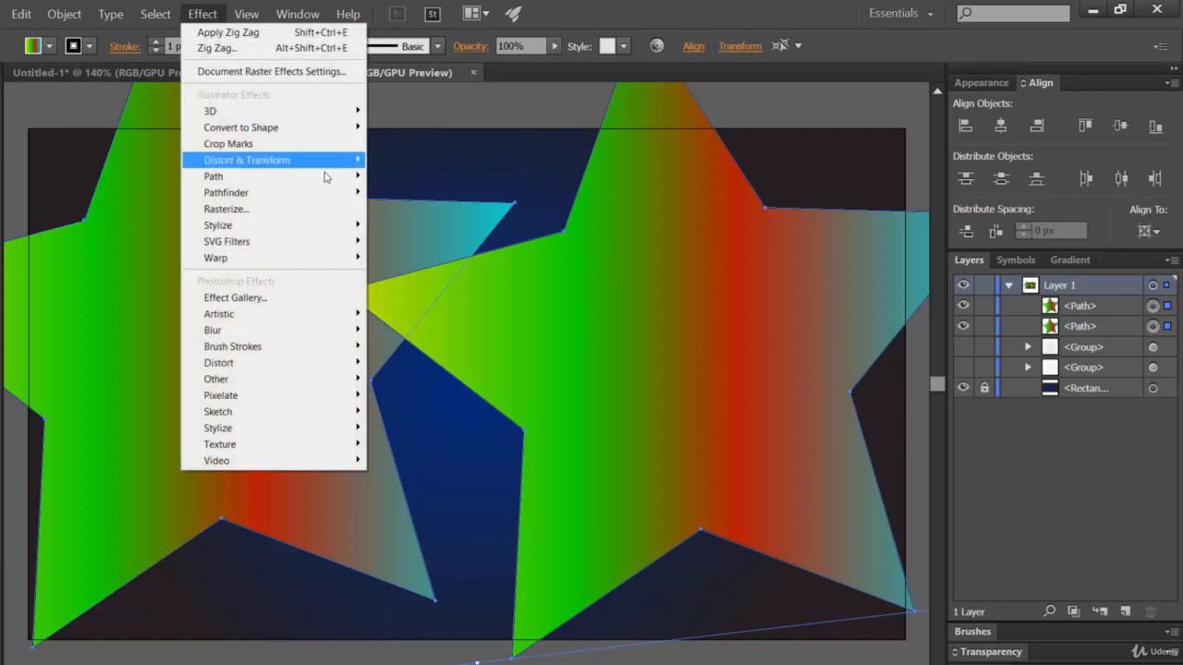
mouse_move(334, 161)
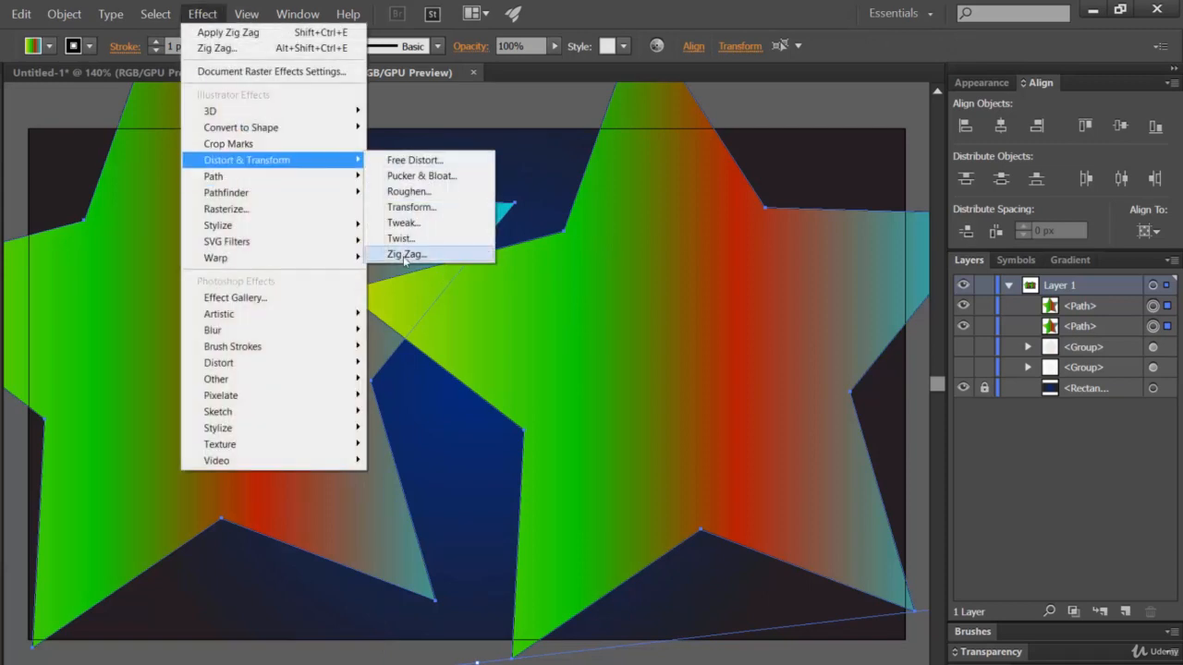
left_click(408, 253)
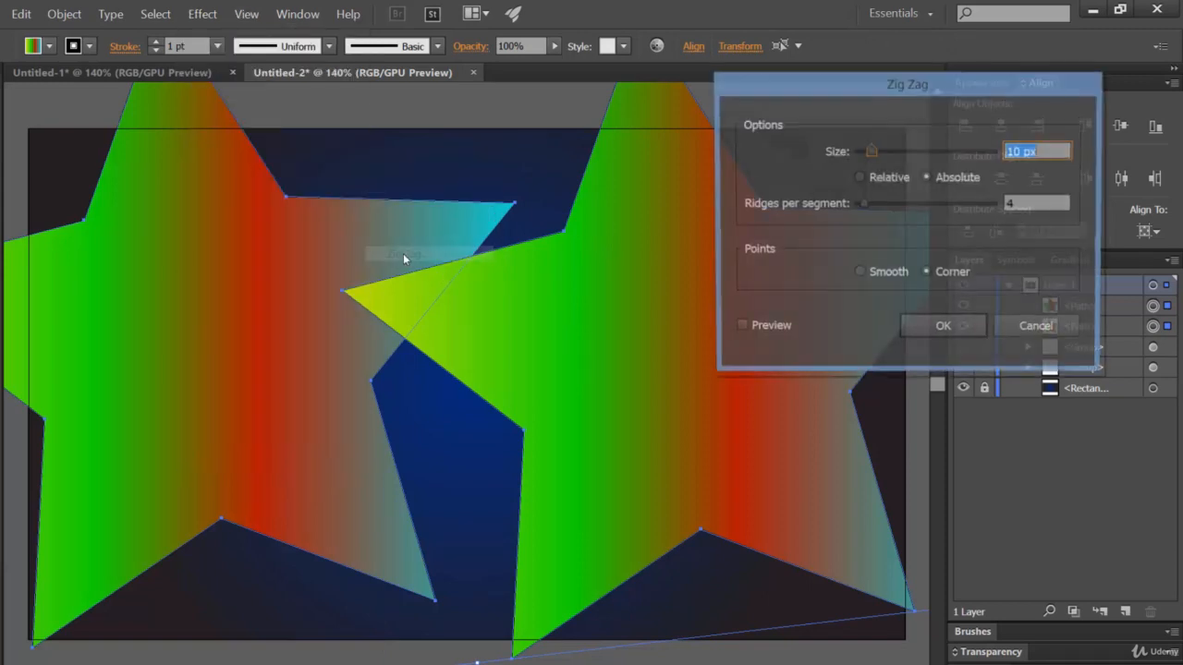
left_click(757, 330)
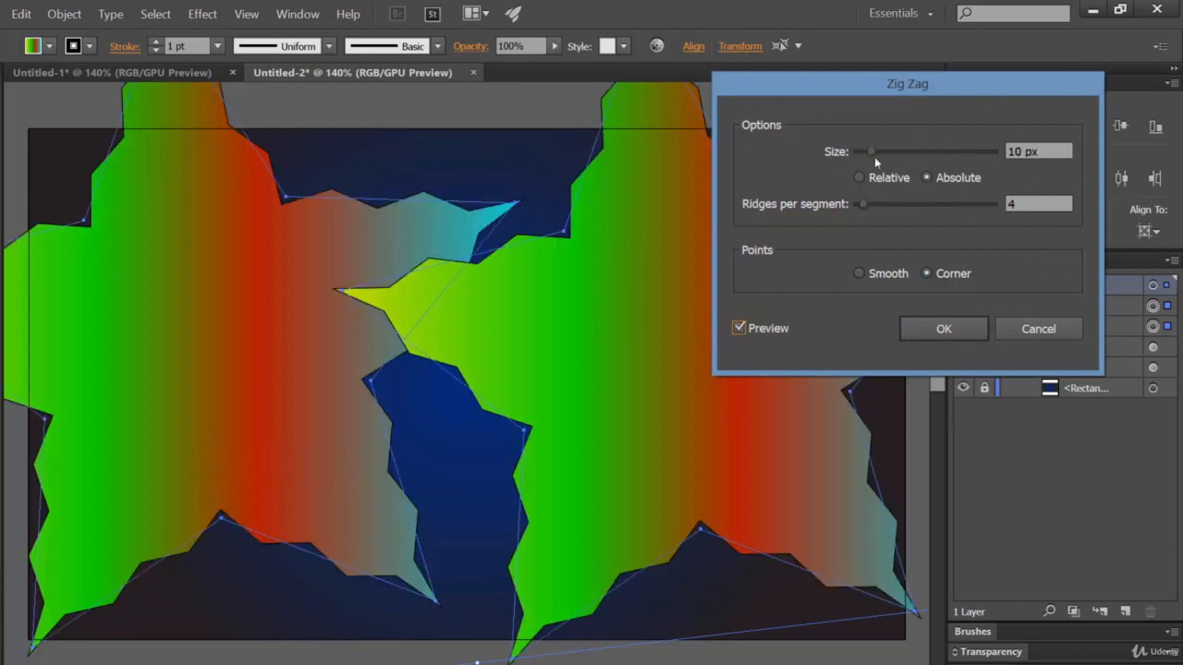
left_click_drag(871, 151, 926, 151)
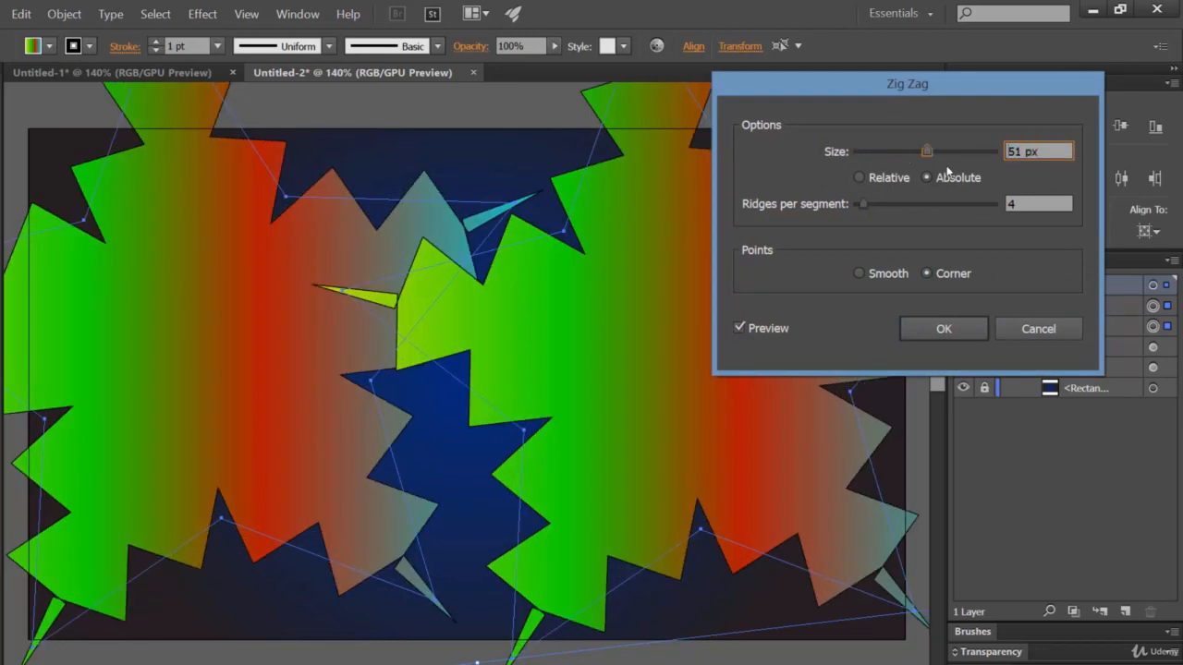
left_click(885, 179)
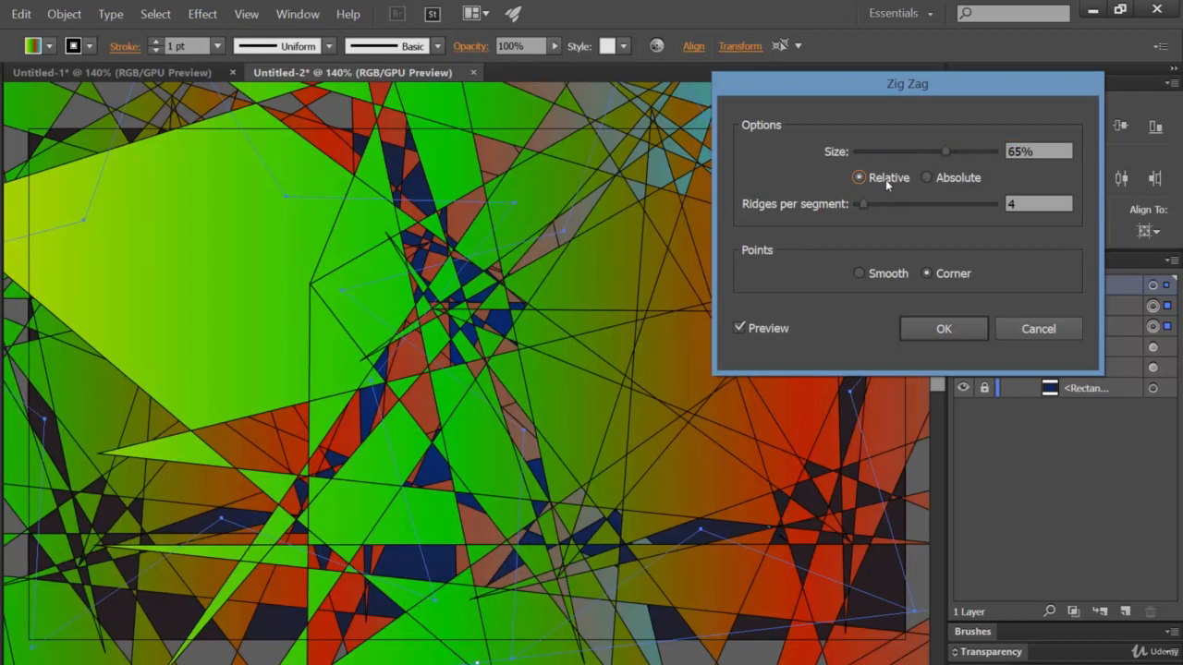
left_click_drag(863, 204, 911, 205)
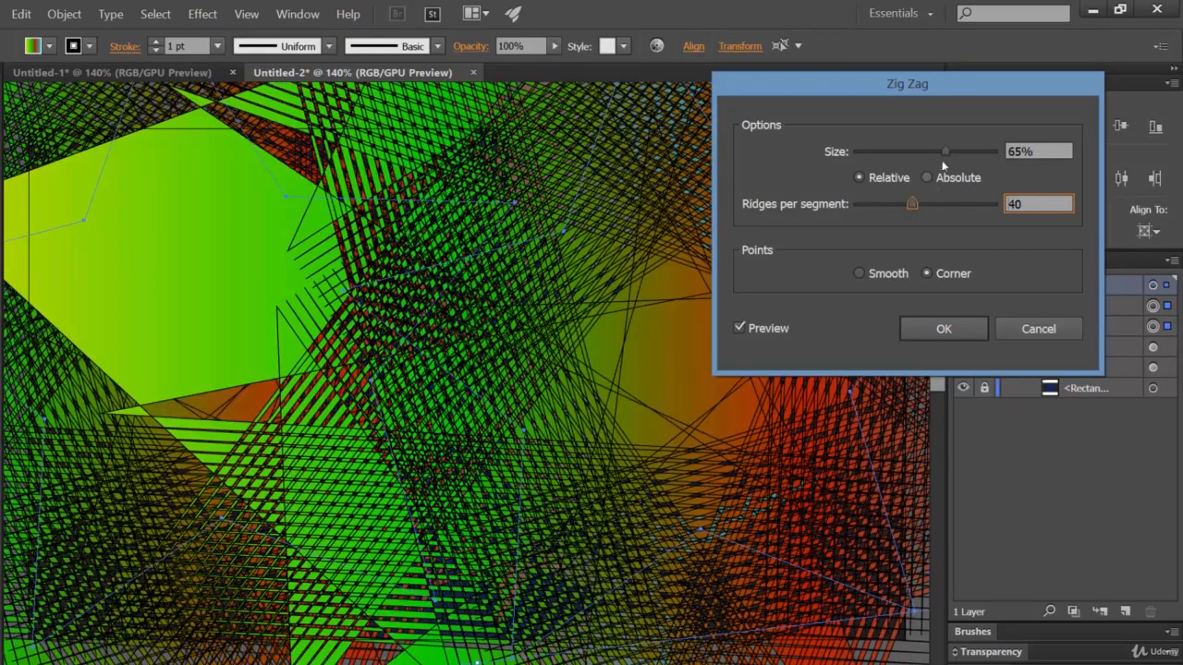
left_click_drag(944, 153, 1007, 159)
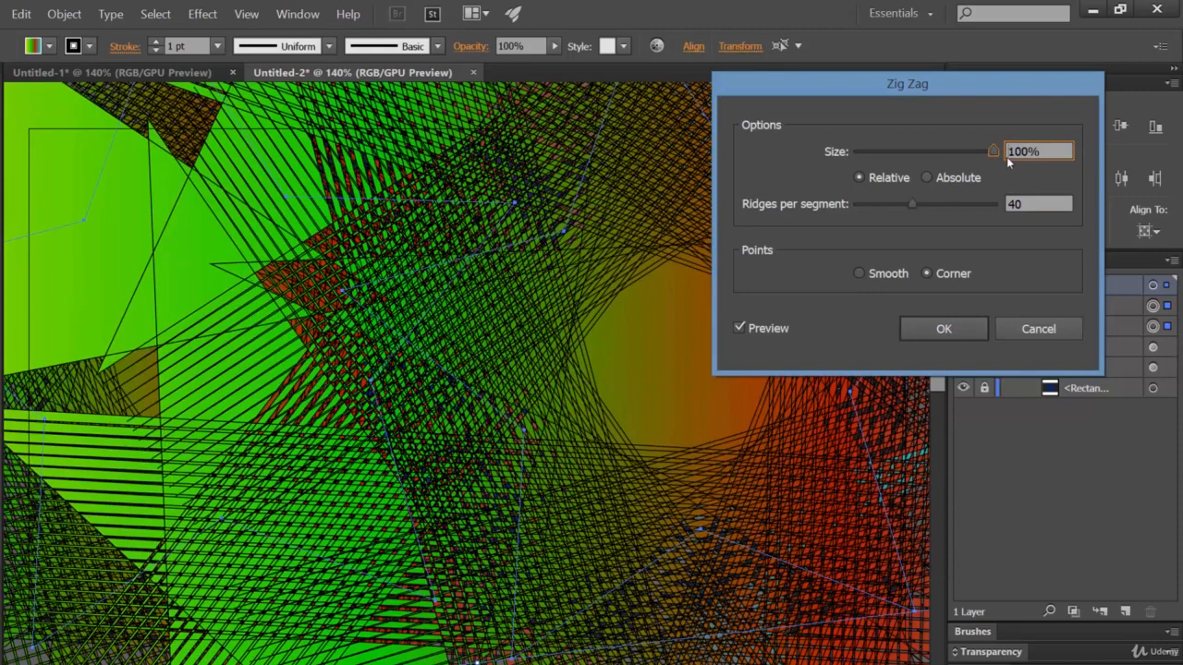
left_click(1039, 330)
Delete both large stars from the artboard.
left_click(642, 373)
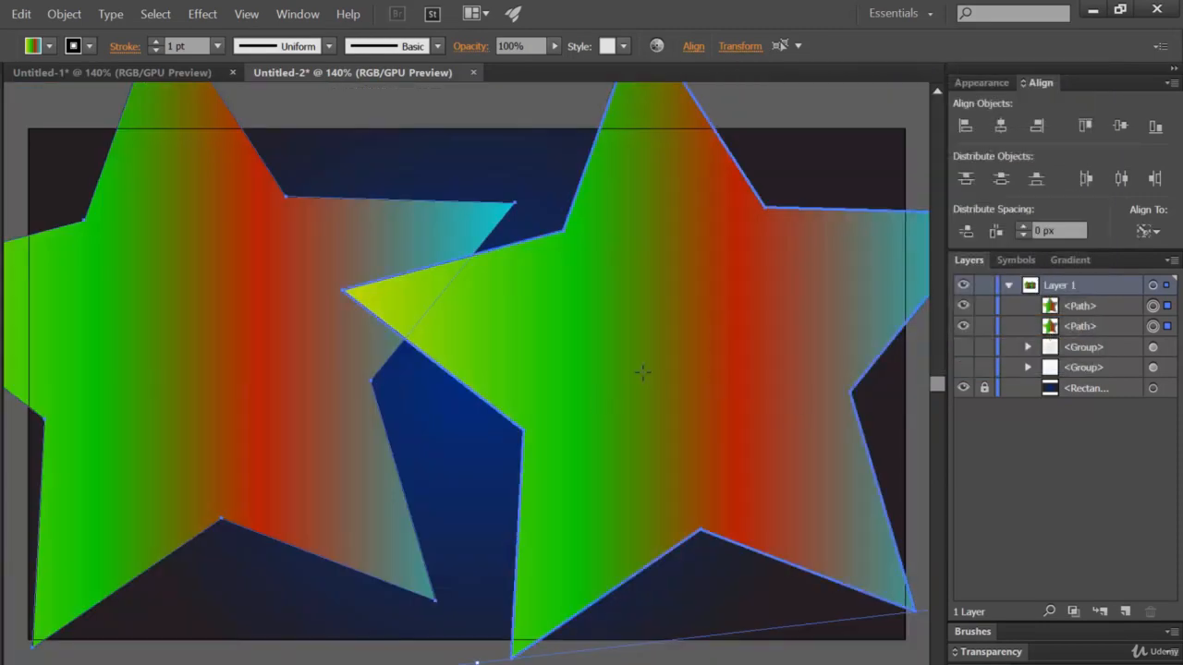
left_click(243, 375, "shift")
key("Delete")
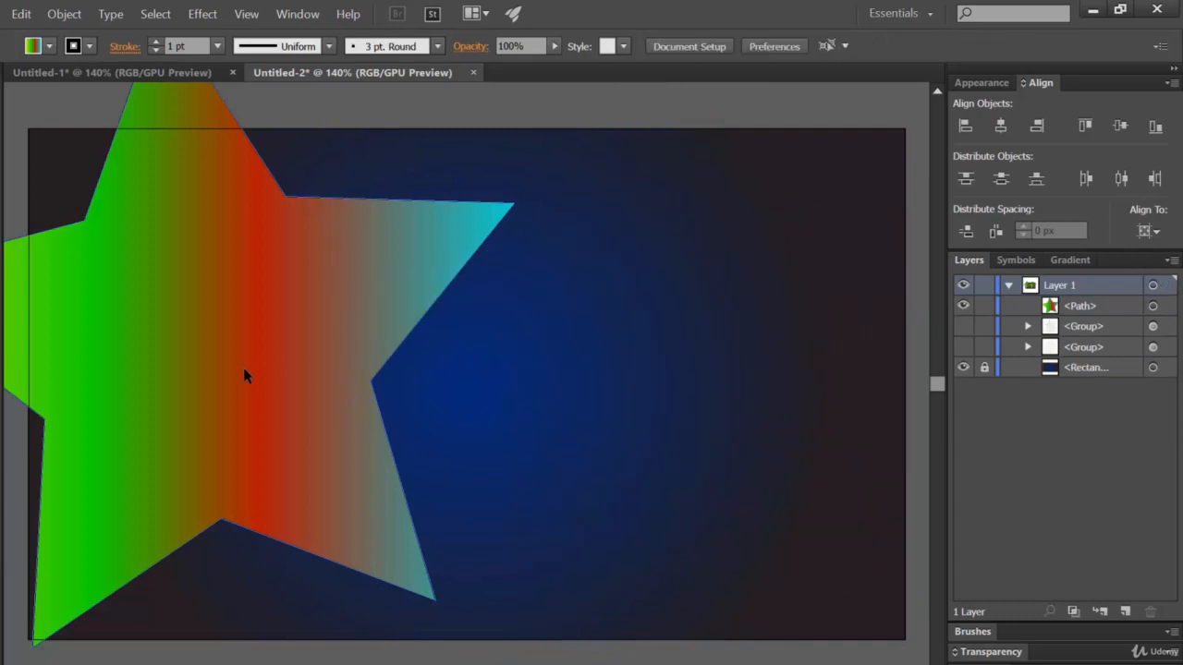
left_click(244, 370)
key("Delete")
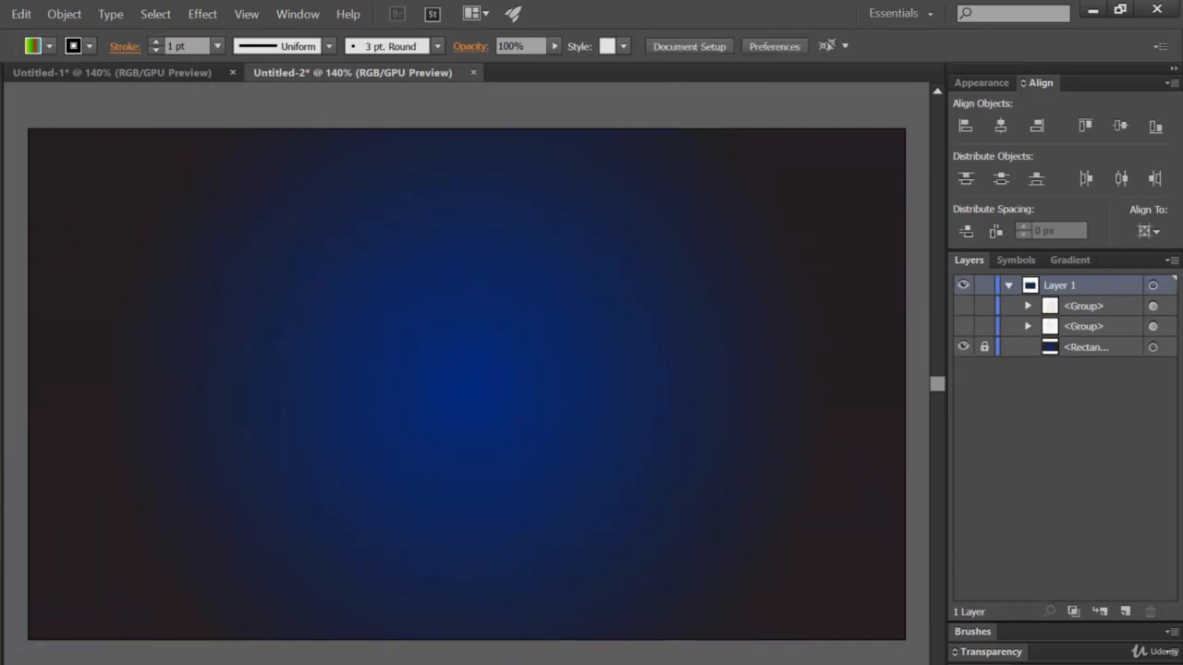
Draw two small gradient-filled stars side by side along the artboard's upper edge, removing any stray tiny star.
left_click_drag(149, 223, 206, 299)
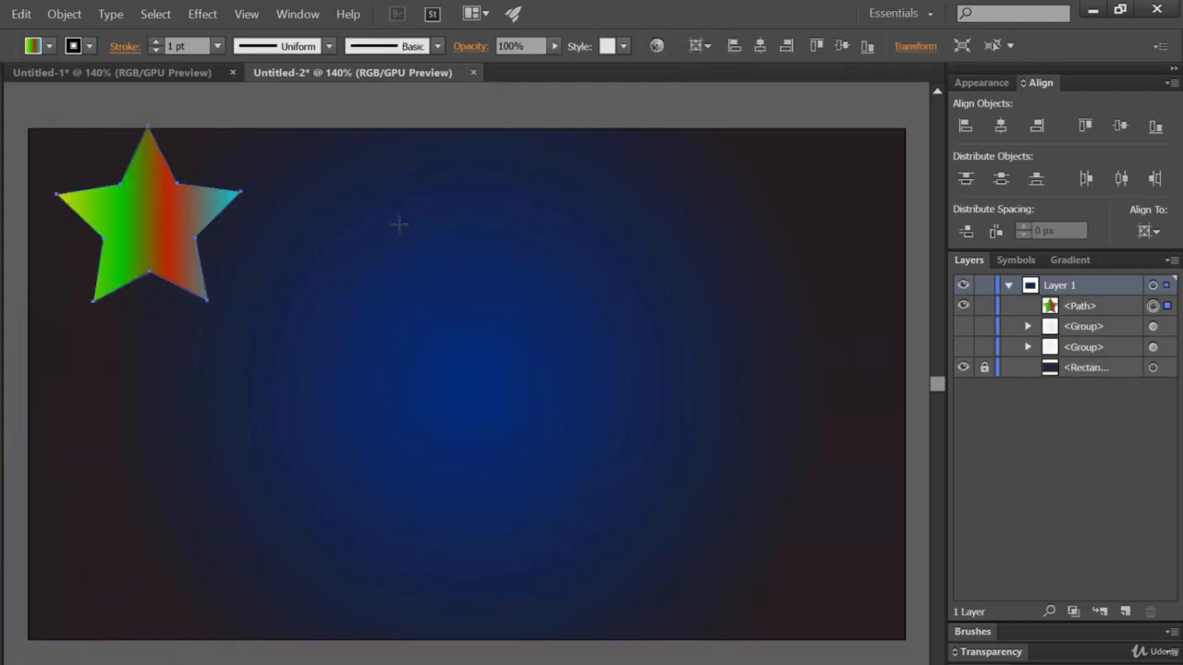
left_click_drag(399, 224, 453, 300)
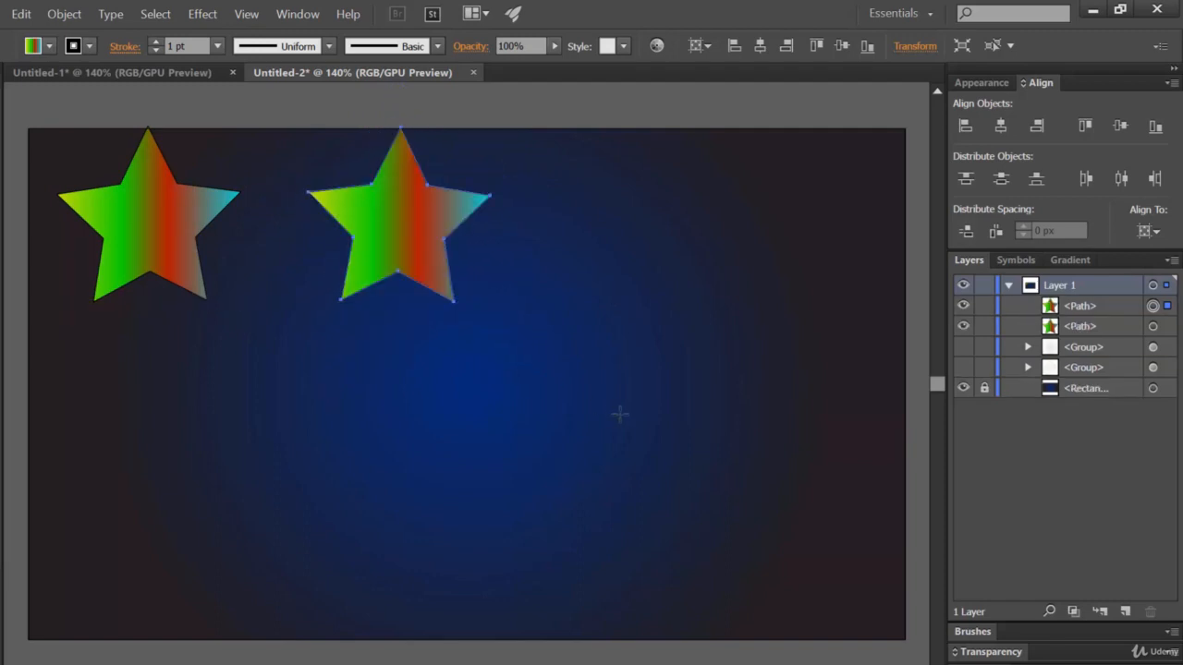
mouse_move(418, 226)
left_mouse_down()
mouse_move(475, 227)
mouse_move(409, 215)
left_mouse_up()
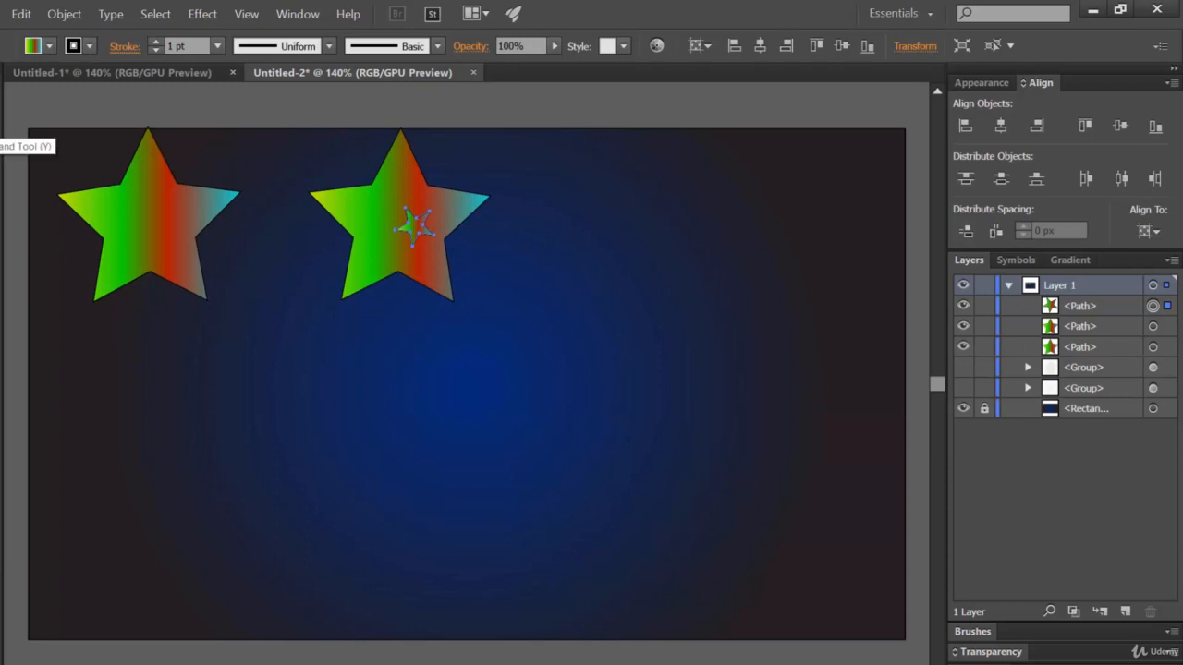
key("Delete")
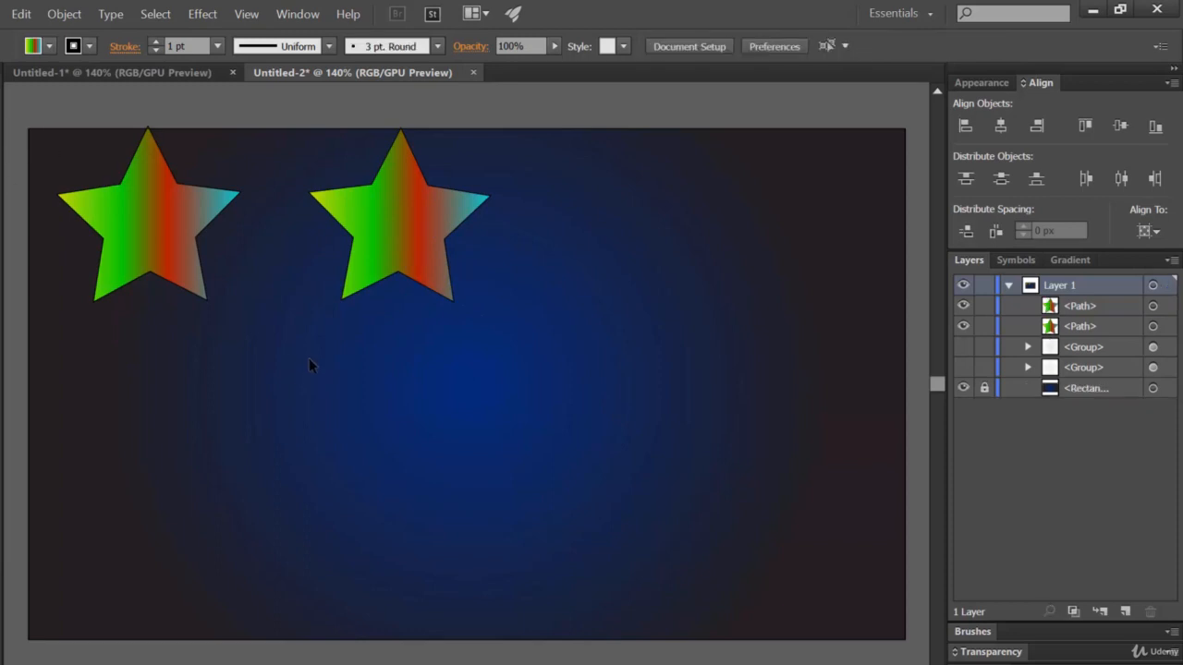
Duplicate the small stars across the artboard until nine are scattered over it, some overlapping its edges.
left_click_drag(145, 217, 146, 449)
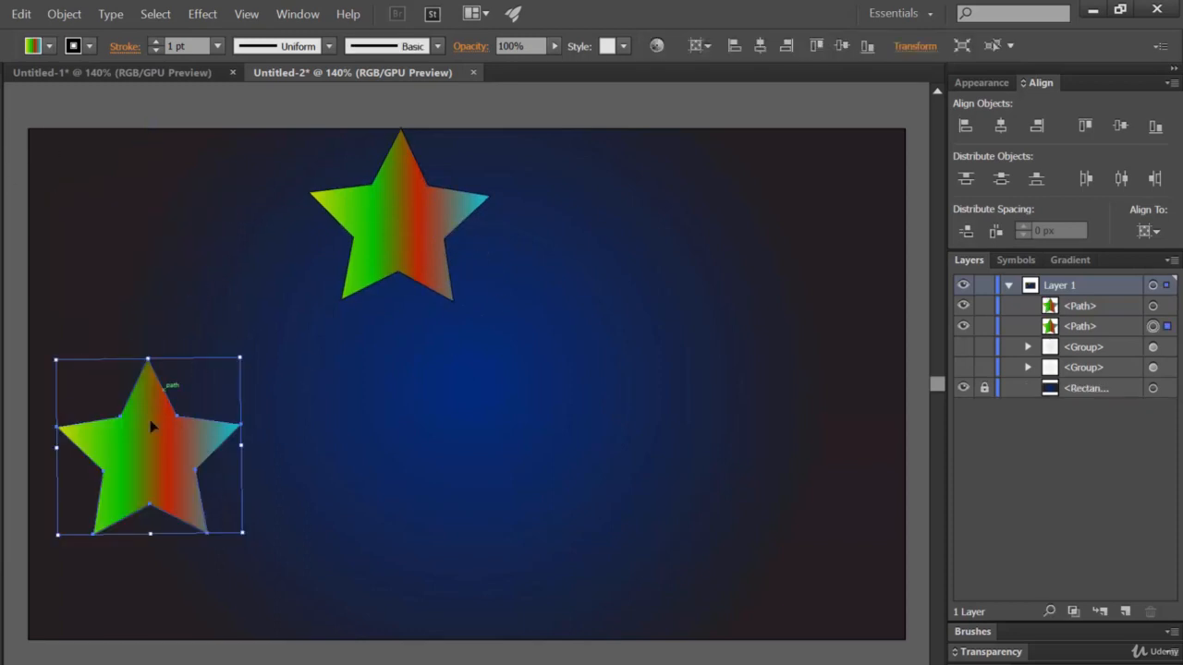
key("ctrl+z")
left_click_drag(155, 274, 175, 544)
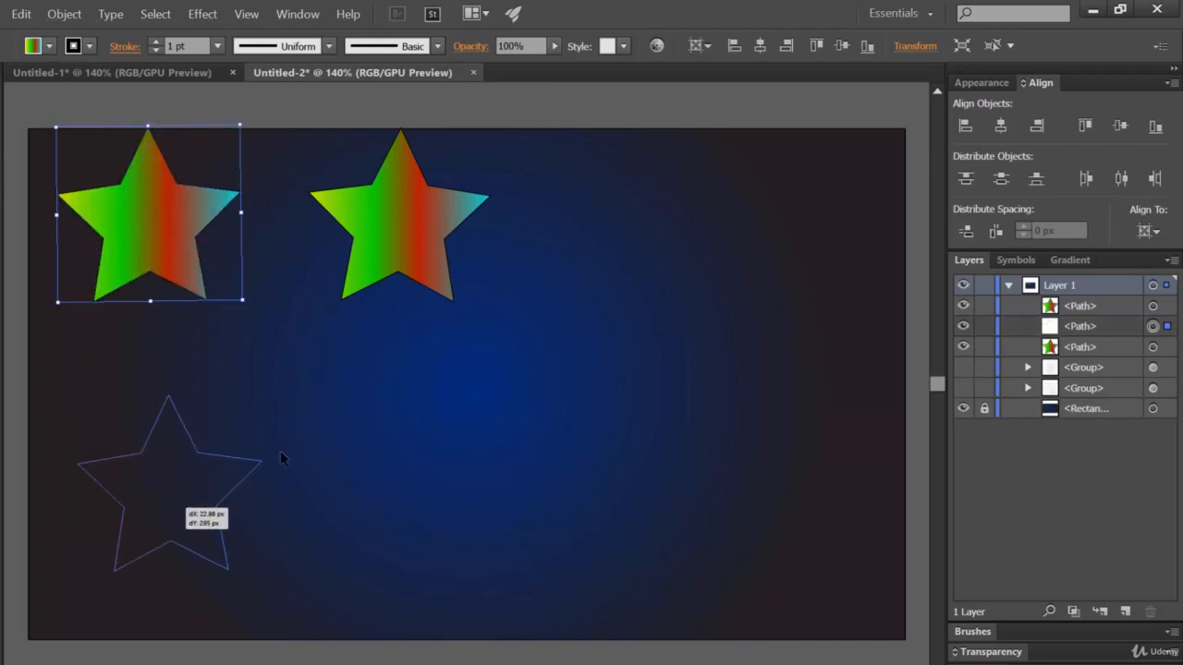
left_click_drag(388, 231, 624, 467)
left_click_drag(667, 426, 887, 338)
left_click_drag(615, 470, 861, 619)
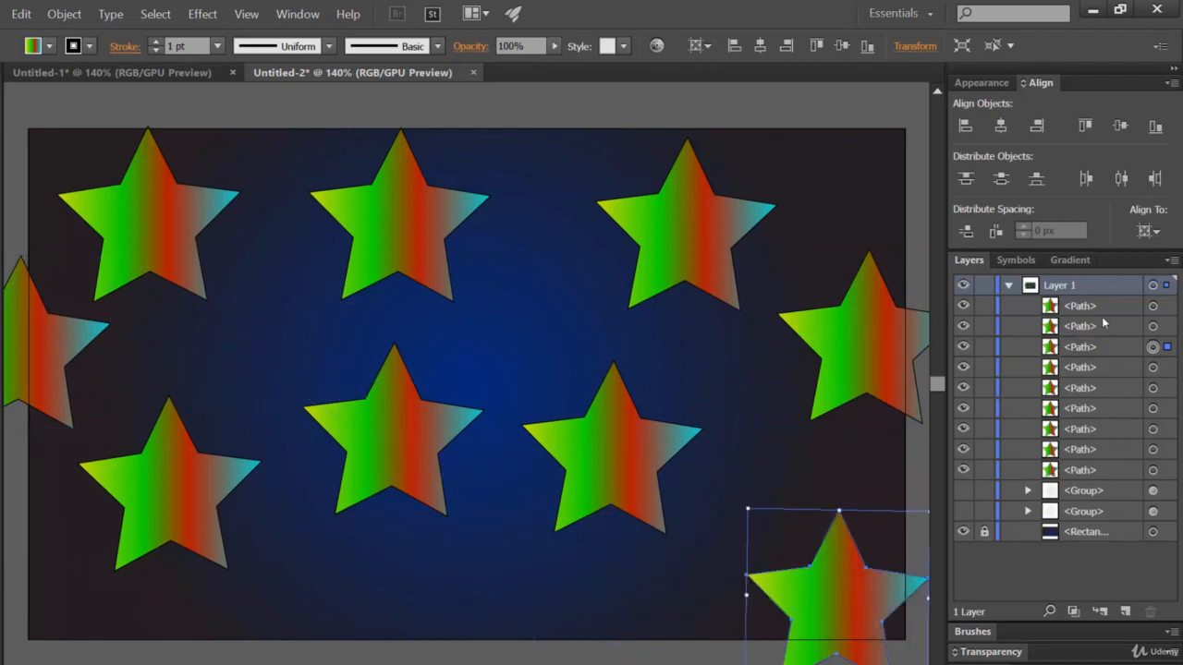
Select all nine star paths in Layer 1 together, leaving the hidden groups and the background rectangle out.
left_click(1166, 306)
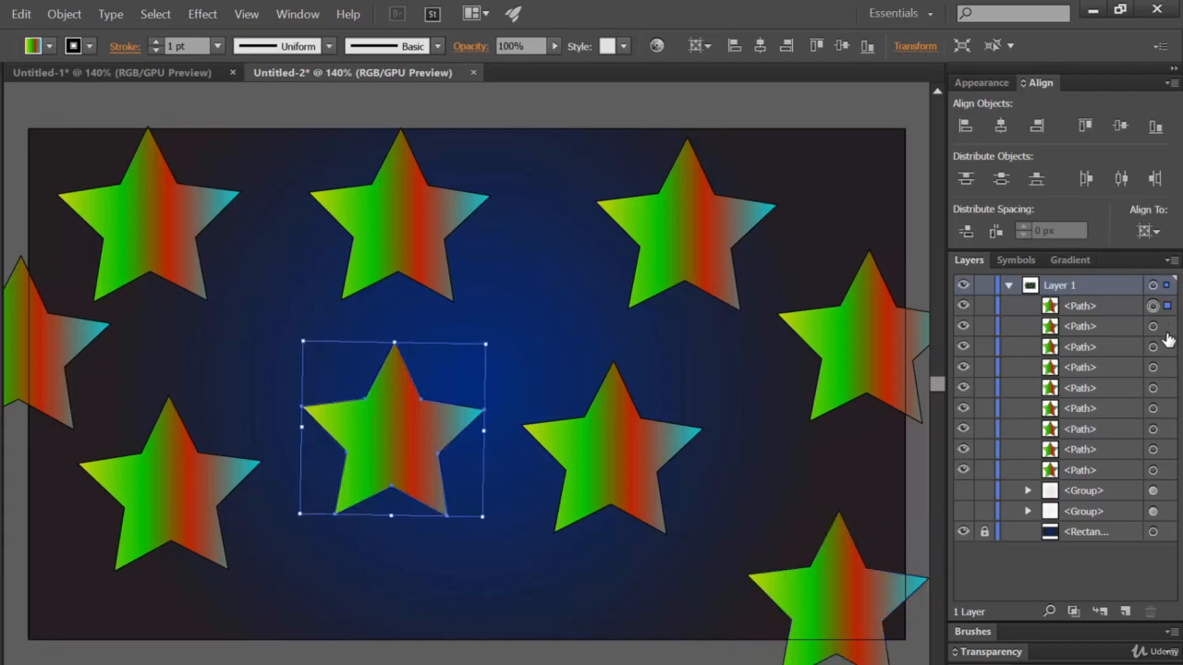
left_click(1166, 326, "shift")
left_click(1166, 347, "shift")
left_click(1166, 368)
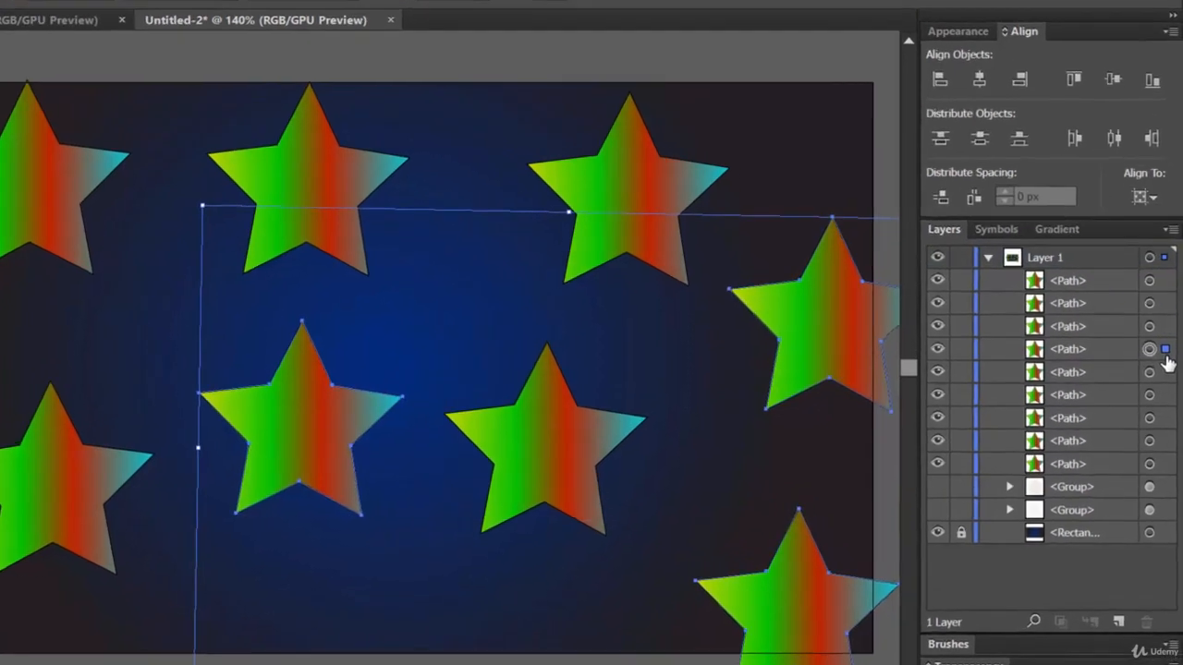
left_click(1166, 388)
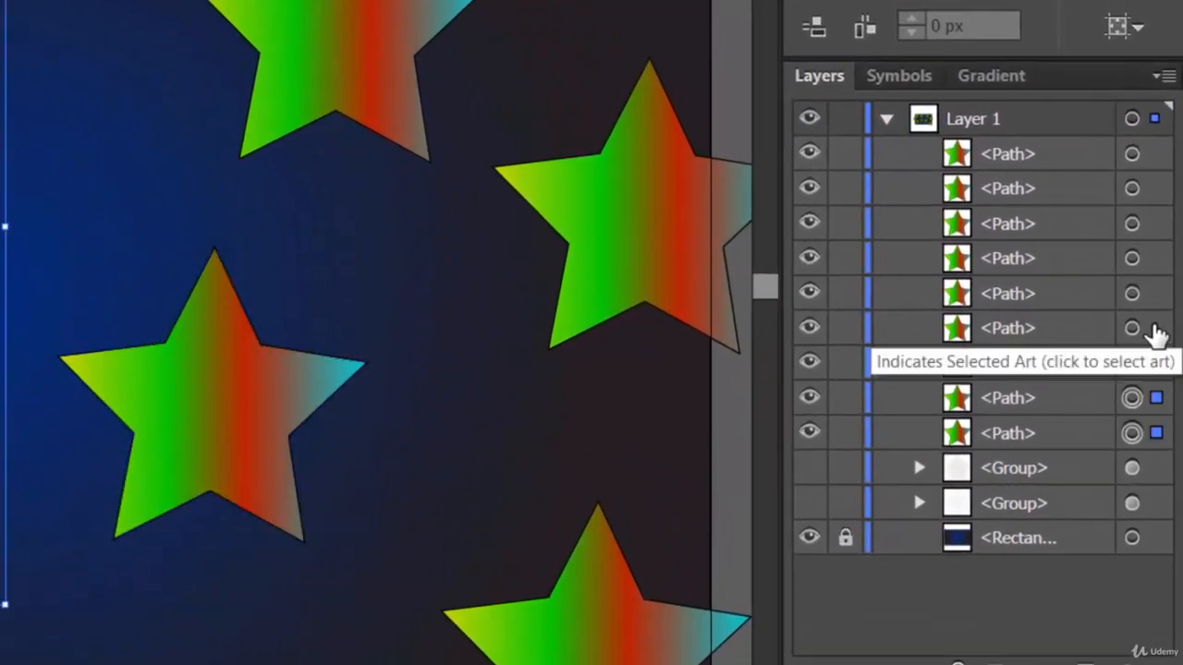
left_click(1156, 328, "shift")
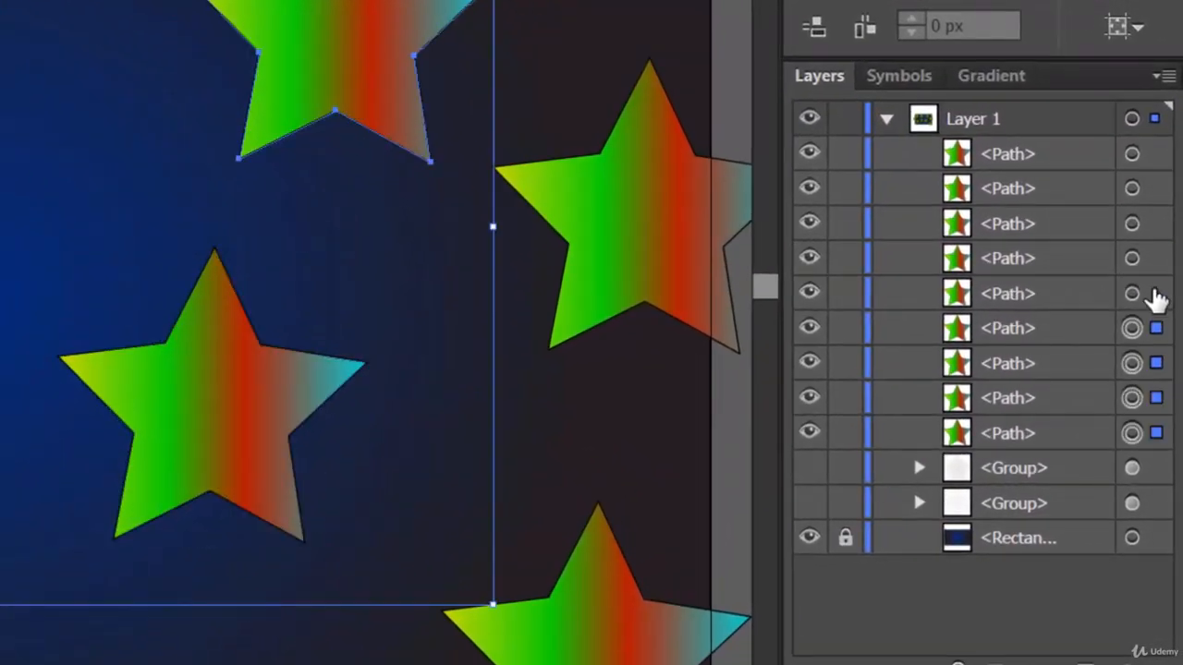
left_click(1155, 293, "shift")
left_click(1155, 259, "shift")
left_click(1156, 223, "shift")
left_click(1156, 189, "shift")
left_click(1156, 154, "shift")
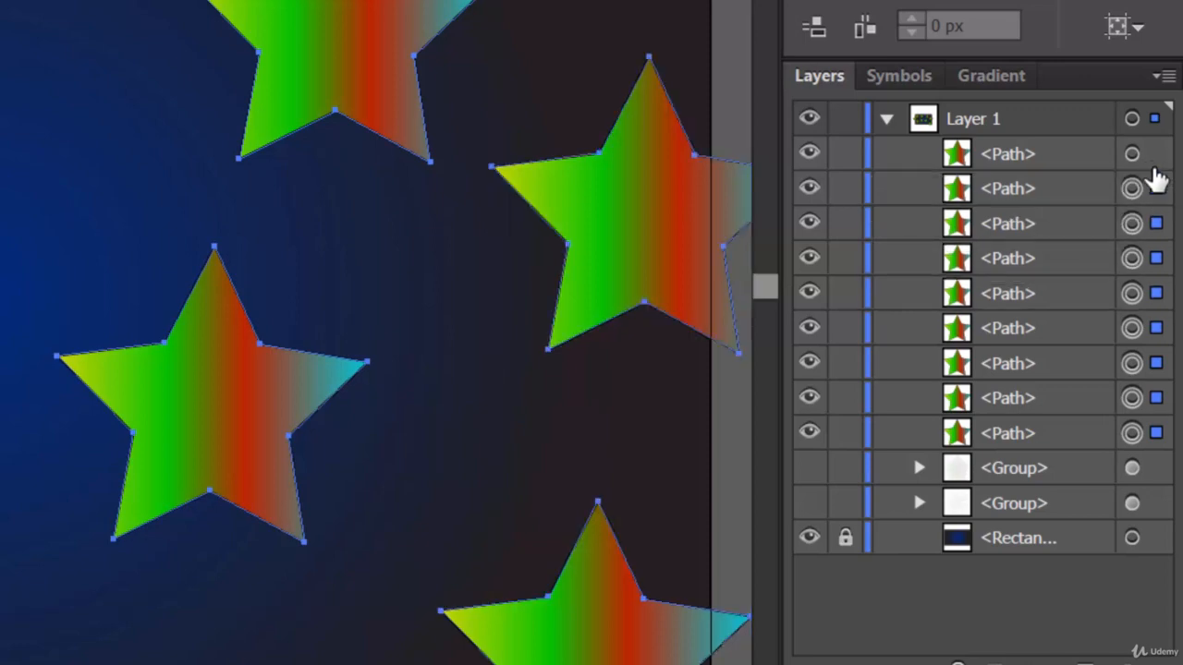
Start a Zig Zag distortion on the nine selected stars with preview on and a relative size of 86%.
left_click(260, 8)
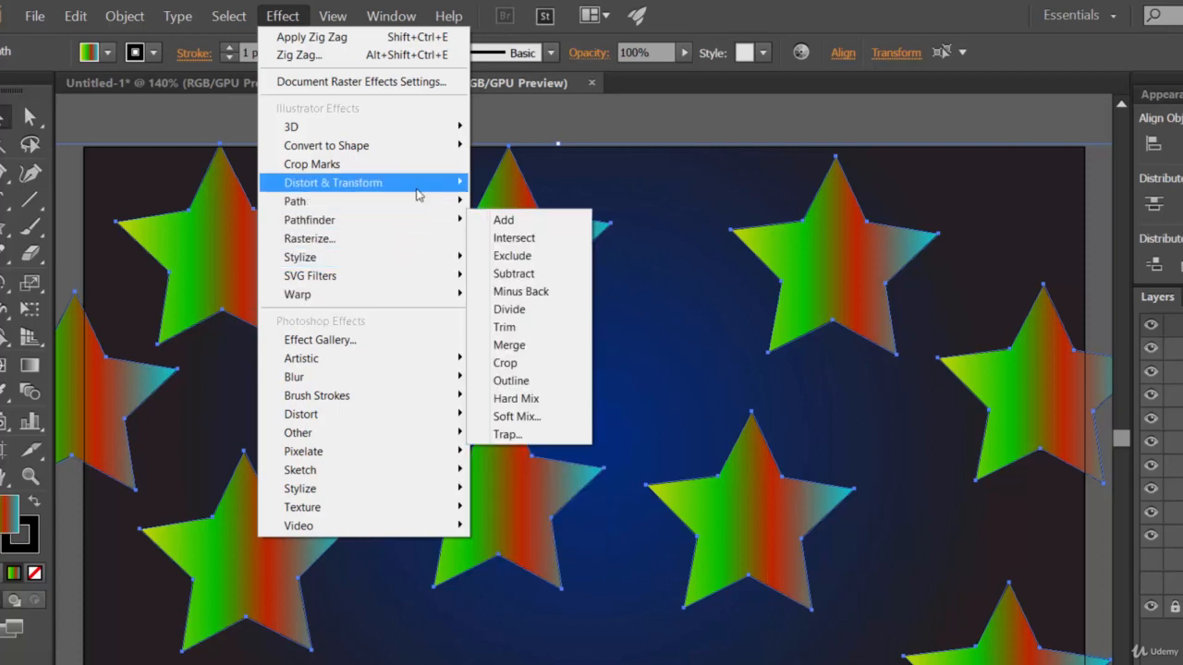
mouse_move(416, 184)
left_click(517, 290)
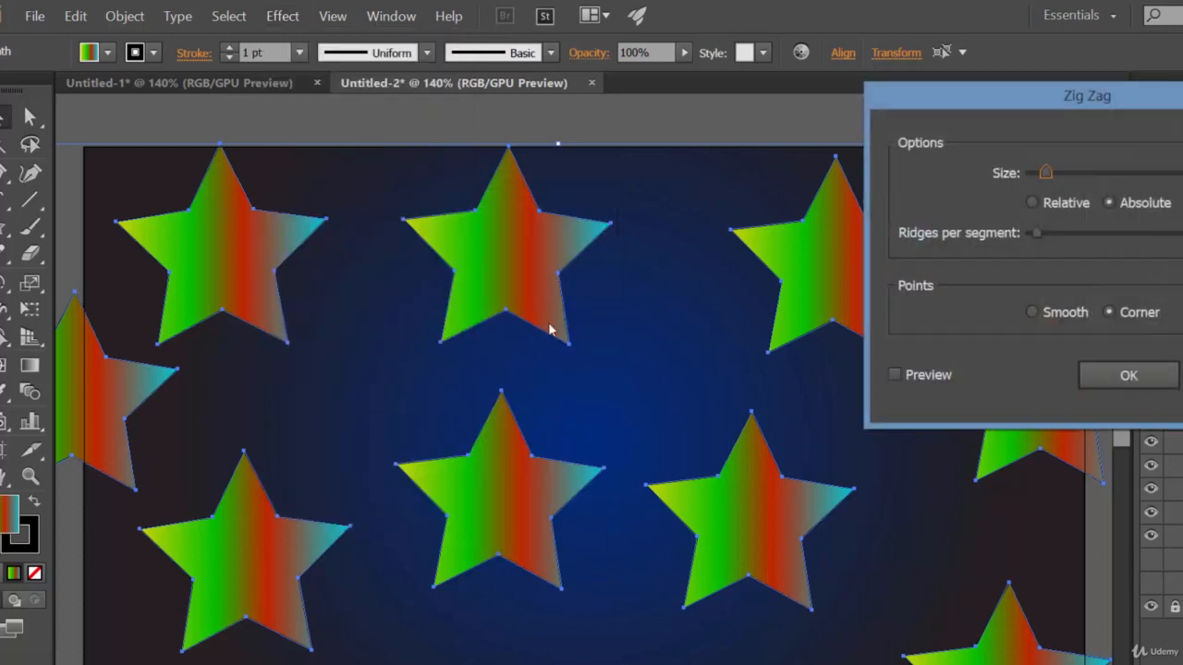
left_click(933, 375)
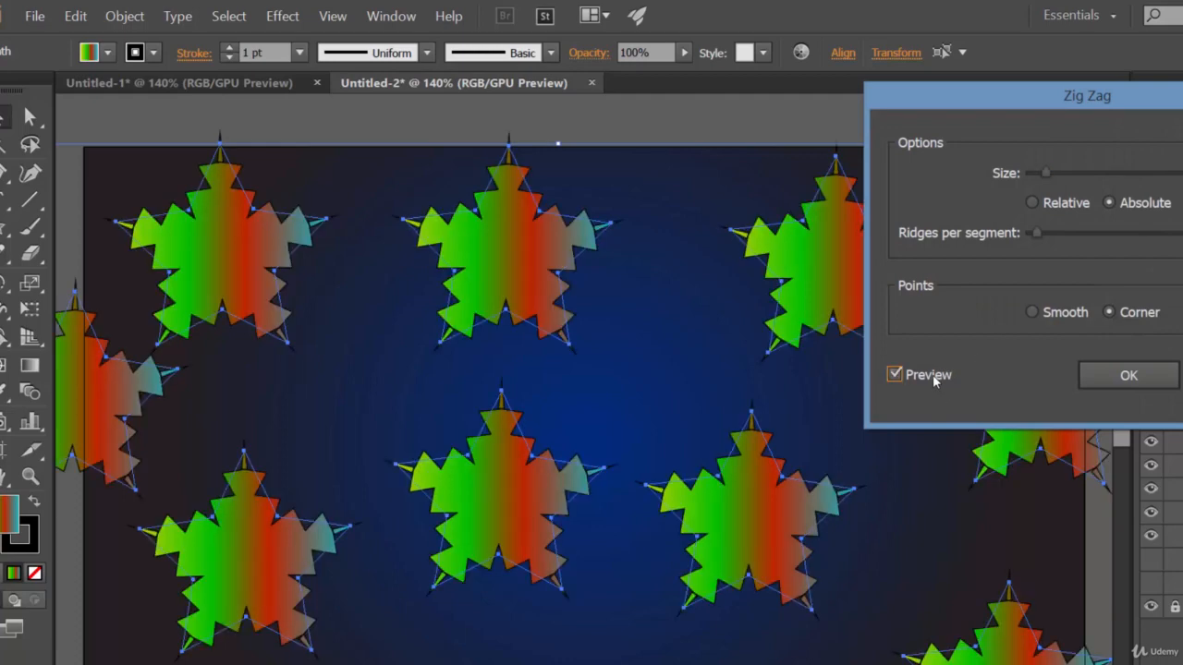
left_click(1033, 203)
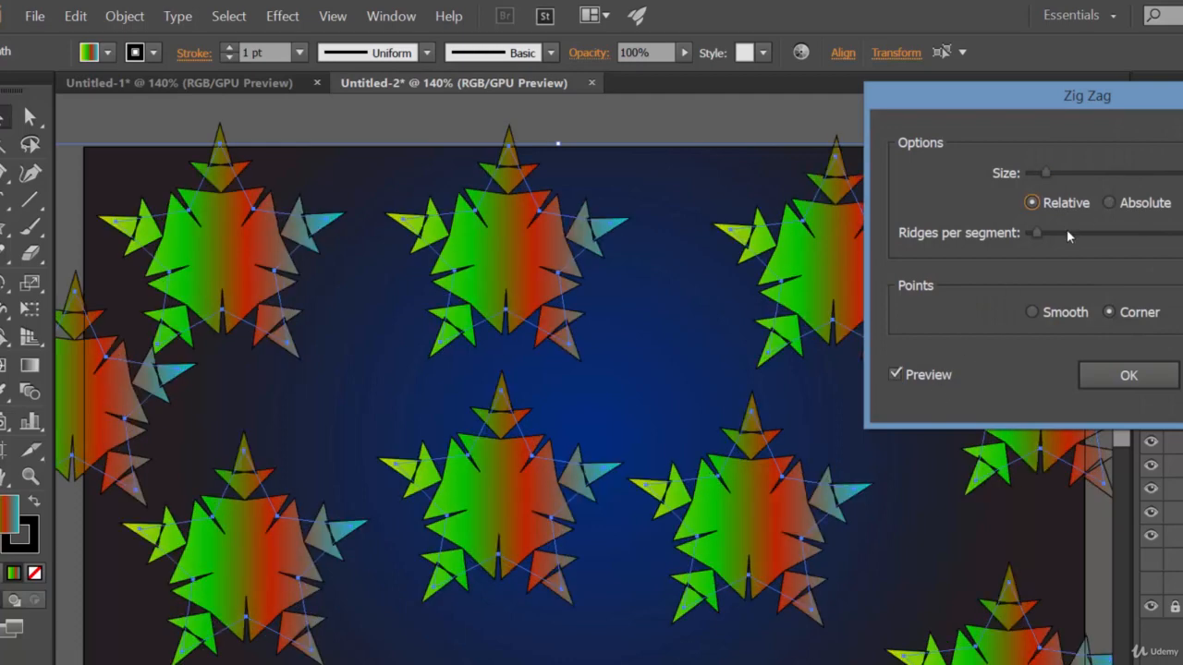
left_click_drag(1045, 173, 1166, 185)
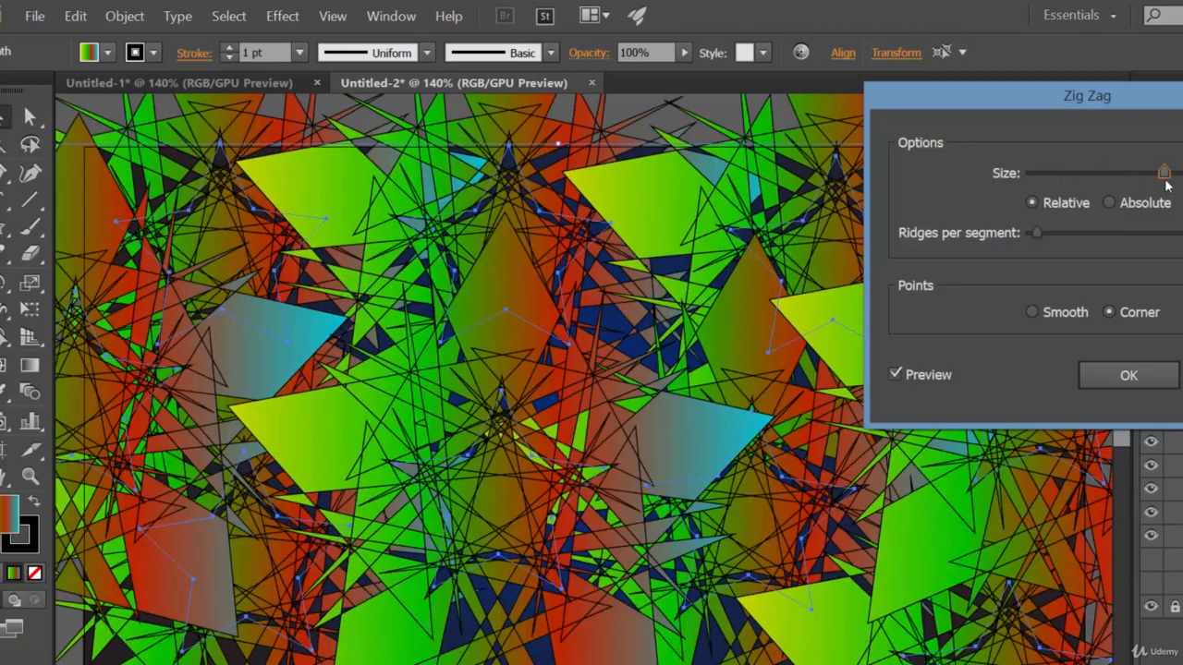
Set the Zig Zag to 20 ridges per segment with corner points and apply it to the stars.
mouse_move(1033, 235)
left_mouse_down()
mouse_move(1105, 243)
mouse_move(1051, 248)
left_mouse_up()
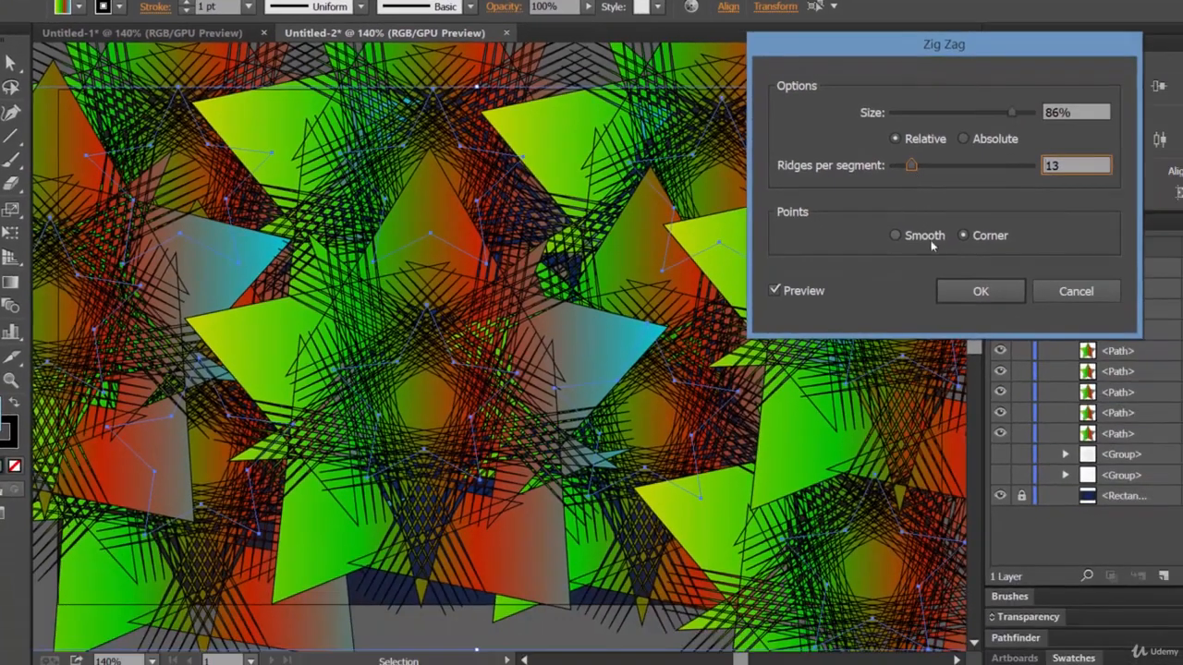
left_click(1069, 316)
left_click(966, 238)
left_click_drag(910, 167, 922, 166)
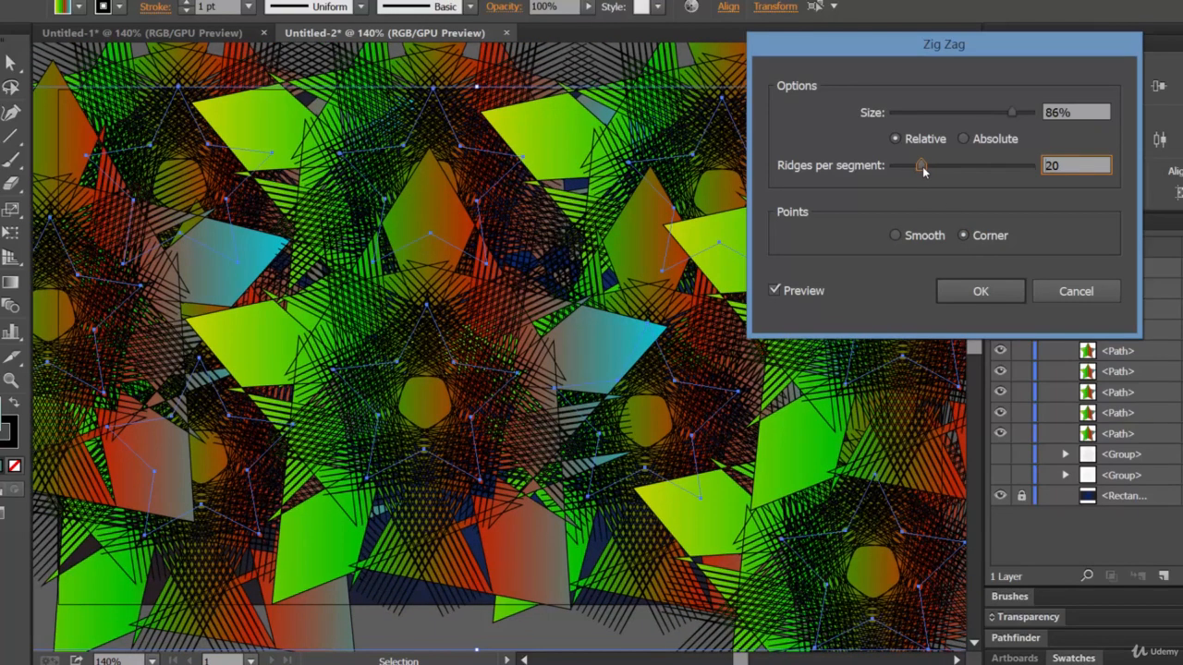
left_click(996, 300)
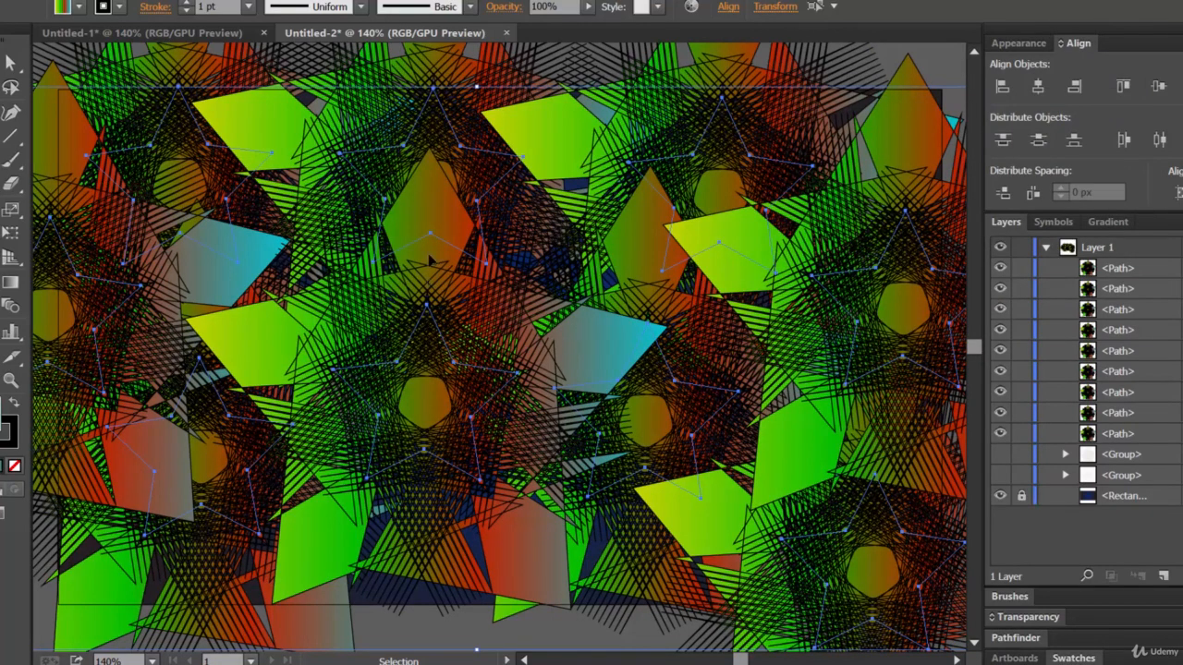
Lower the opacity of the nine distorted stars to 6%.
left_click(587, 7)
left_click_drag(593, 26, 508, 32)
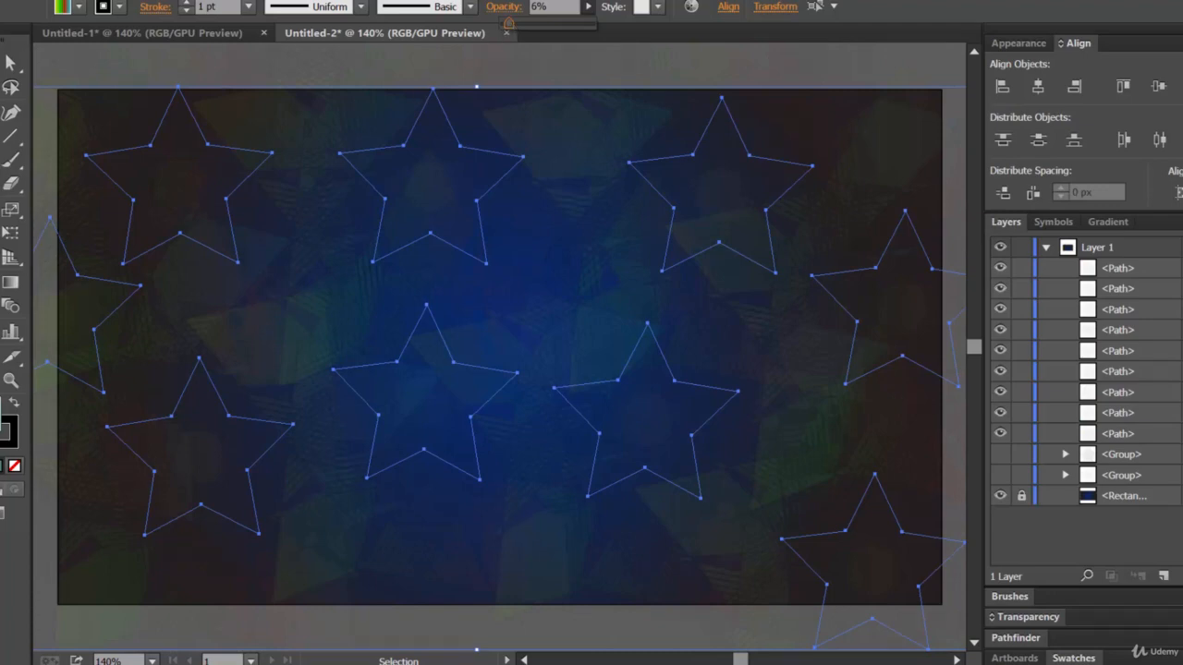
Expand the appearance of the nine stars and lock the resulting groups in Layer 1.
left_click(108, 3)
left_click(143, 141)
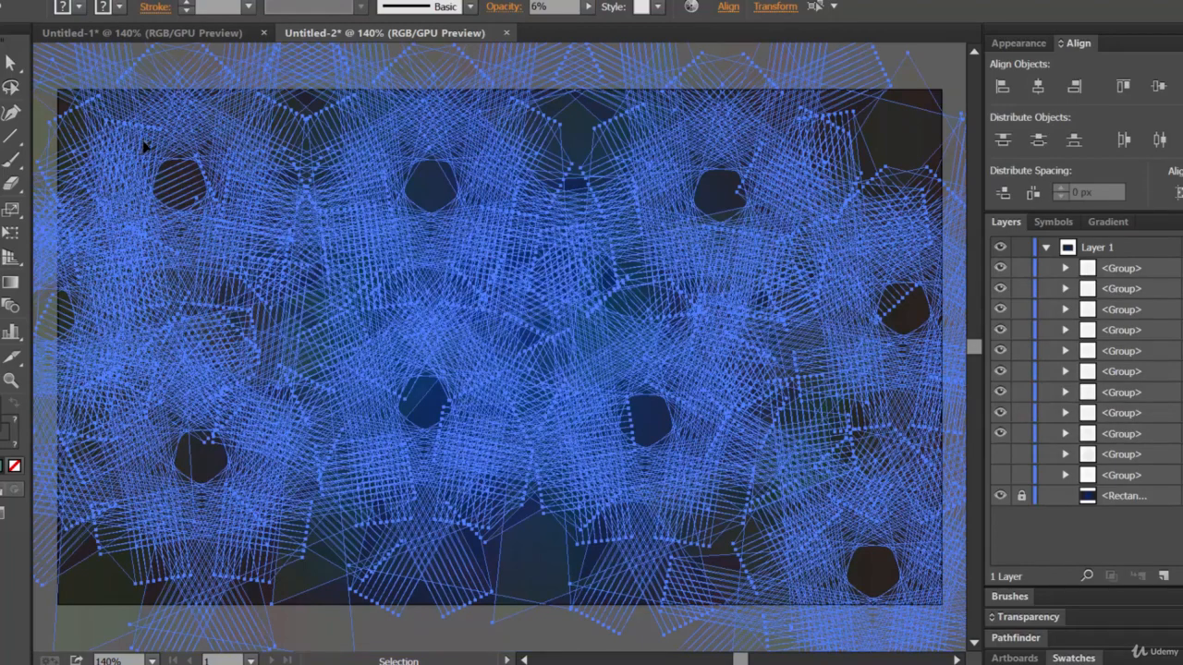
left_click_drag(1022, 276, 1029, 437)
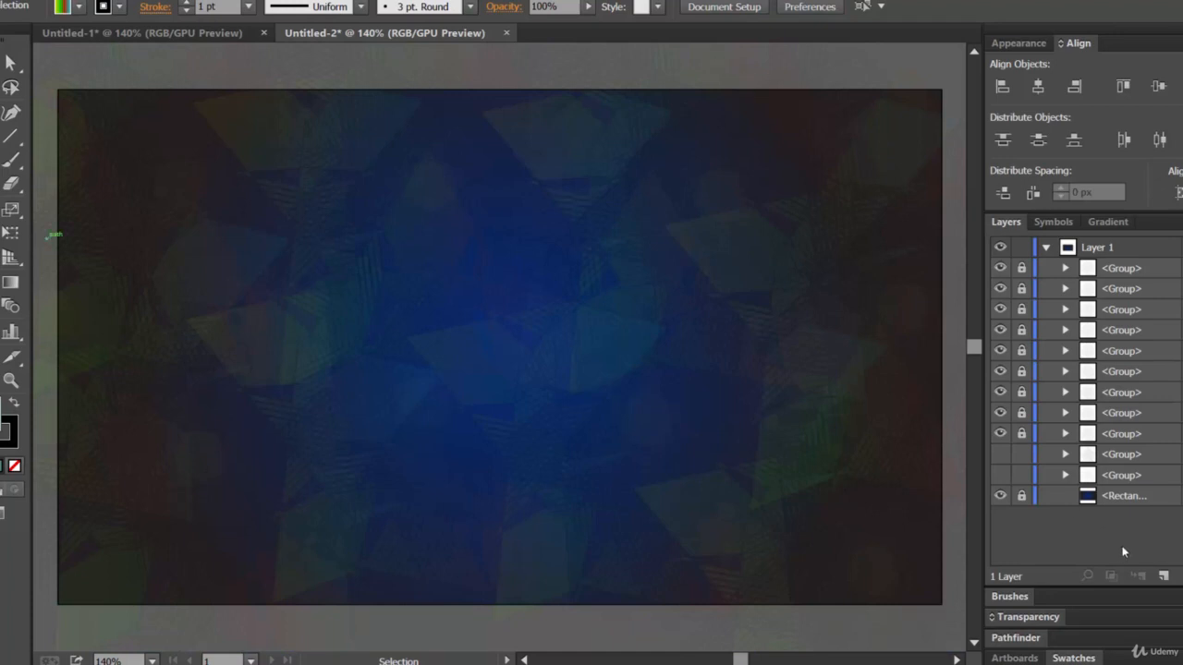
Add a short first name in capitals as point text in the upper middle of the artboard.
left_click(1, 137)
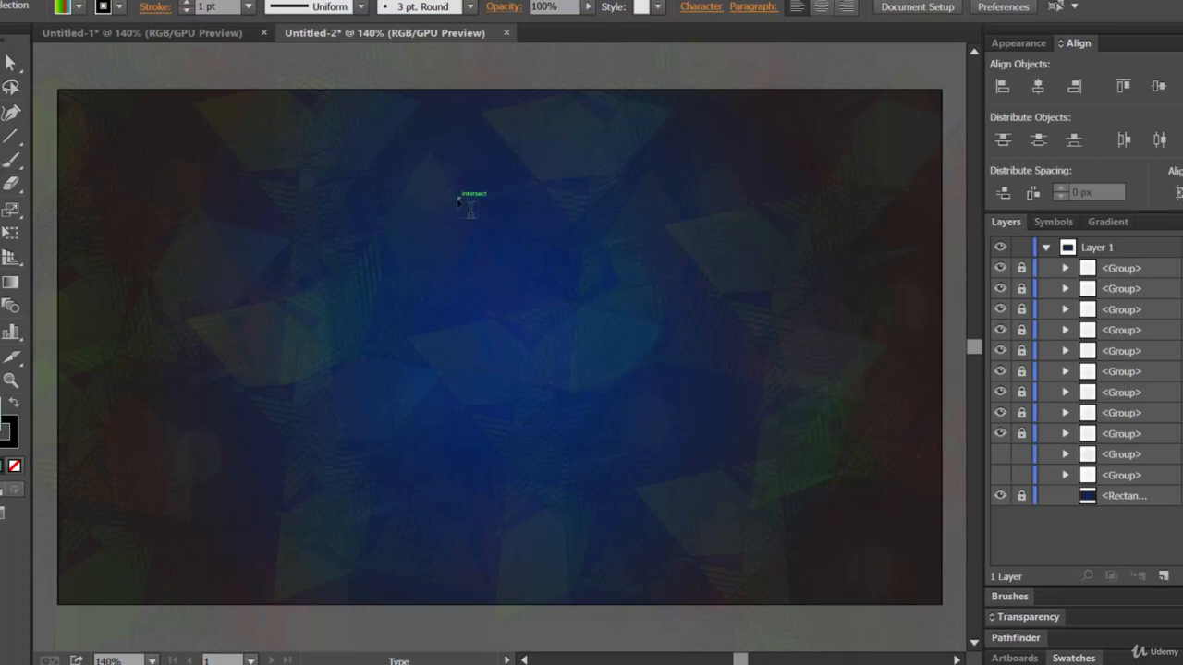
left_click(468, 211)
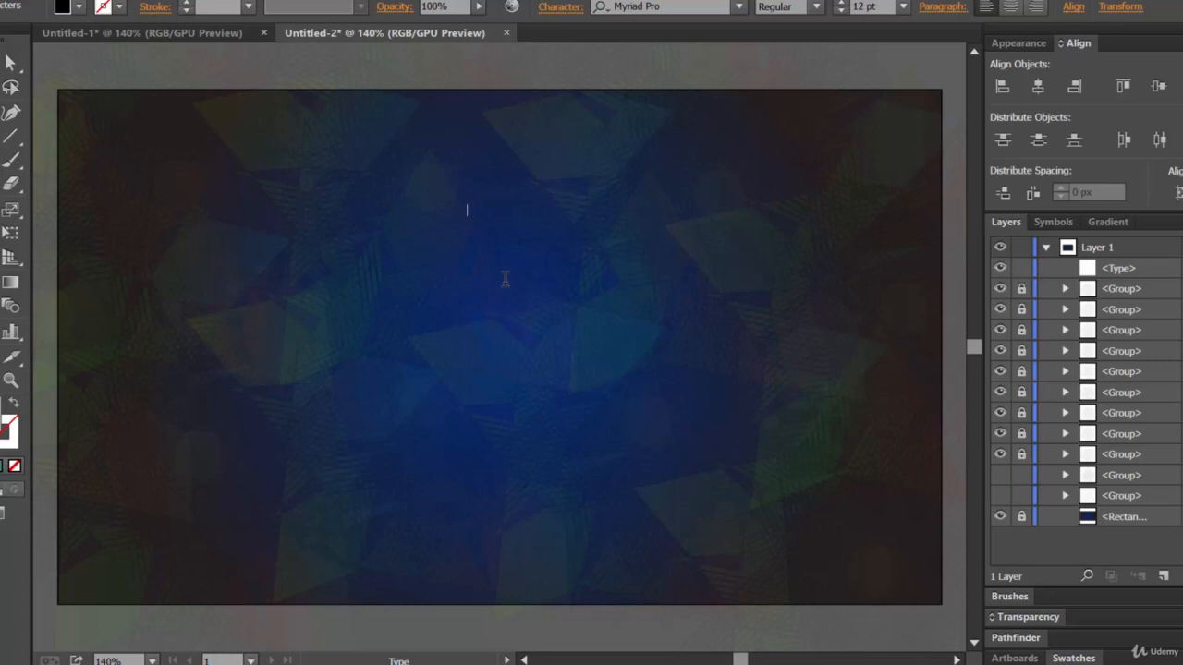
type("JOE")
left_click(11, 64)
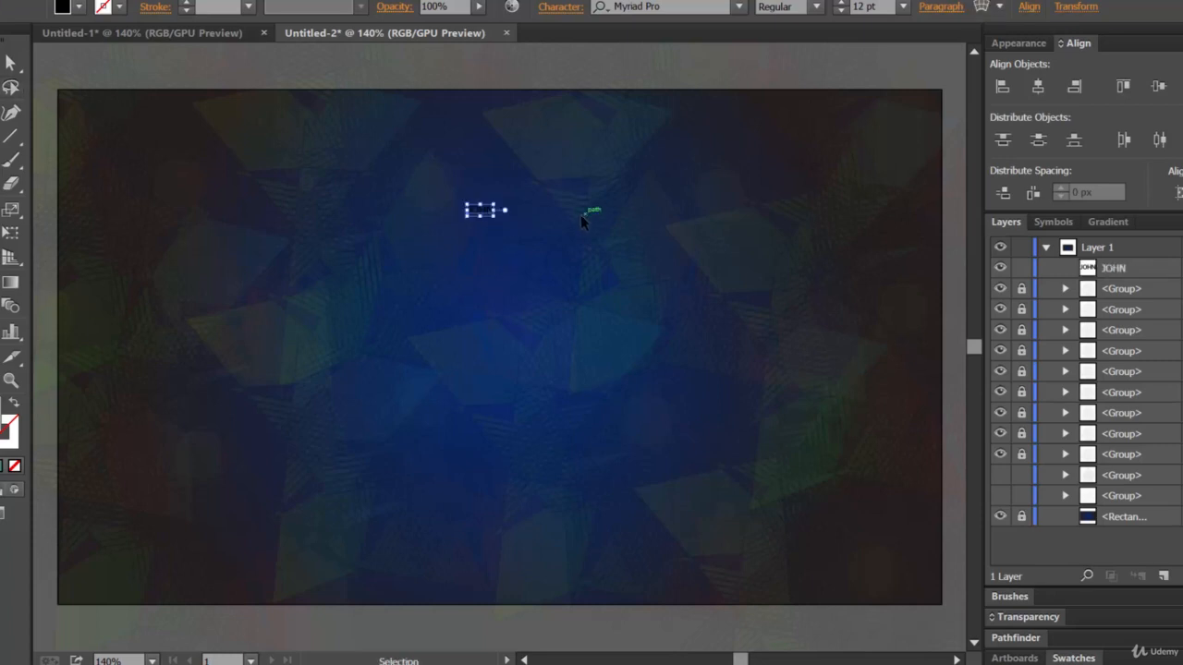
Enlarge the name text to about 61 pt near the artboard's upper middle and fill it with white.
left_click_drag(494, 217, 603, 314)
left_click_drag(523, 234, 489, 207)
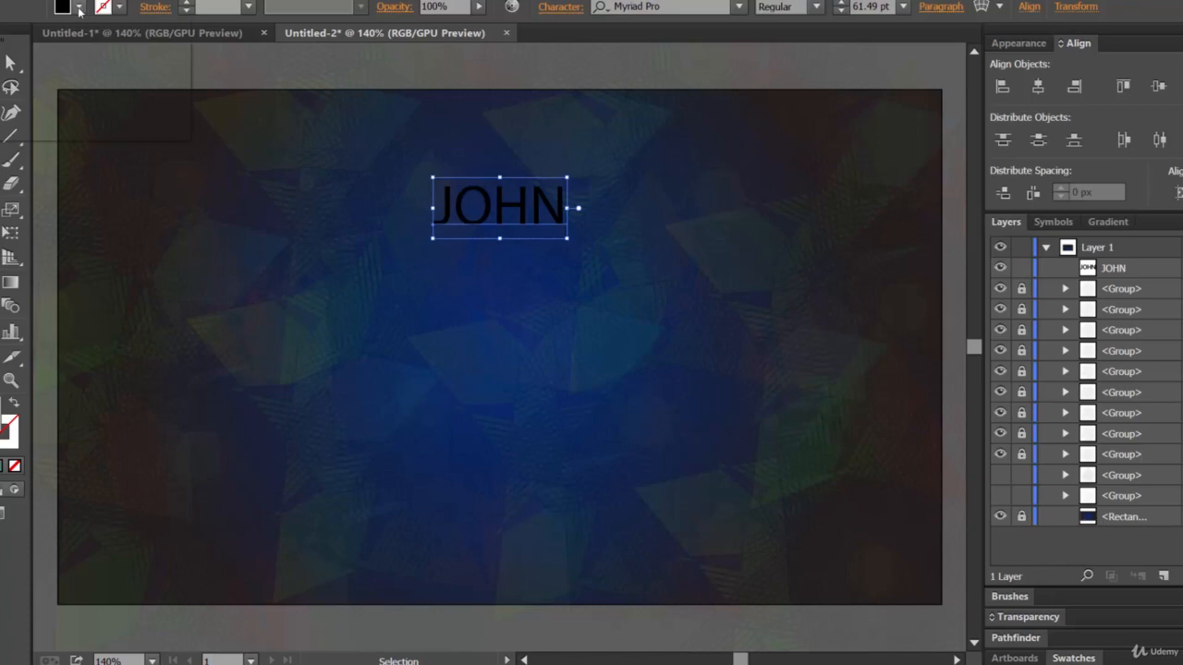
left_click(79, 7)
left_click(4, 40)
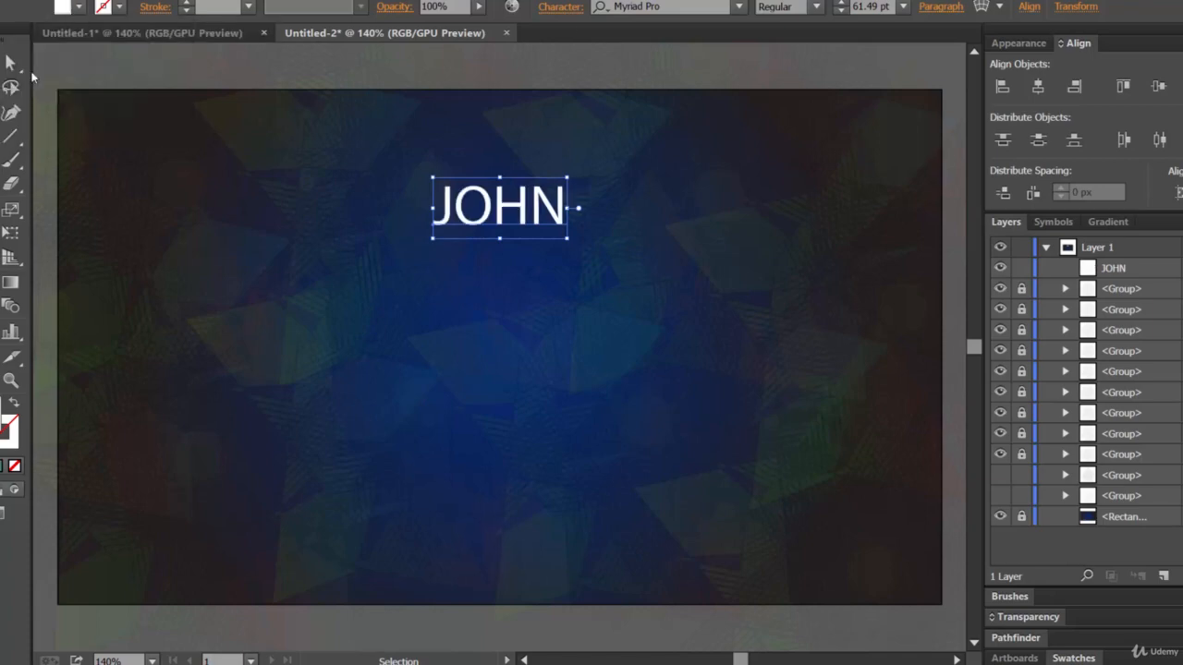
Expand the white name text into editable letter outlines.
left_click(107, 4)
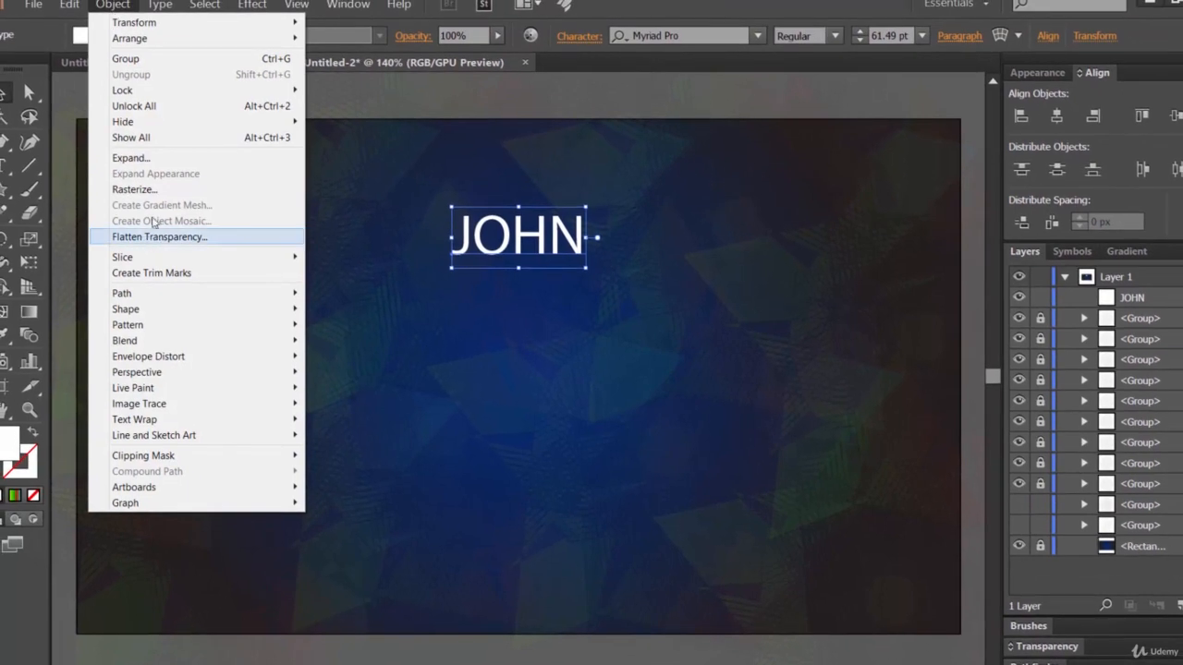
left_click(132, 158)
left_click(562, 461)
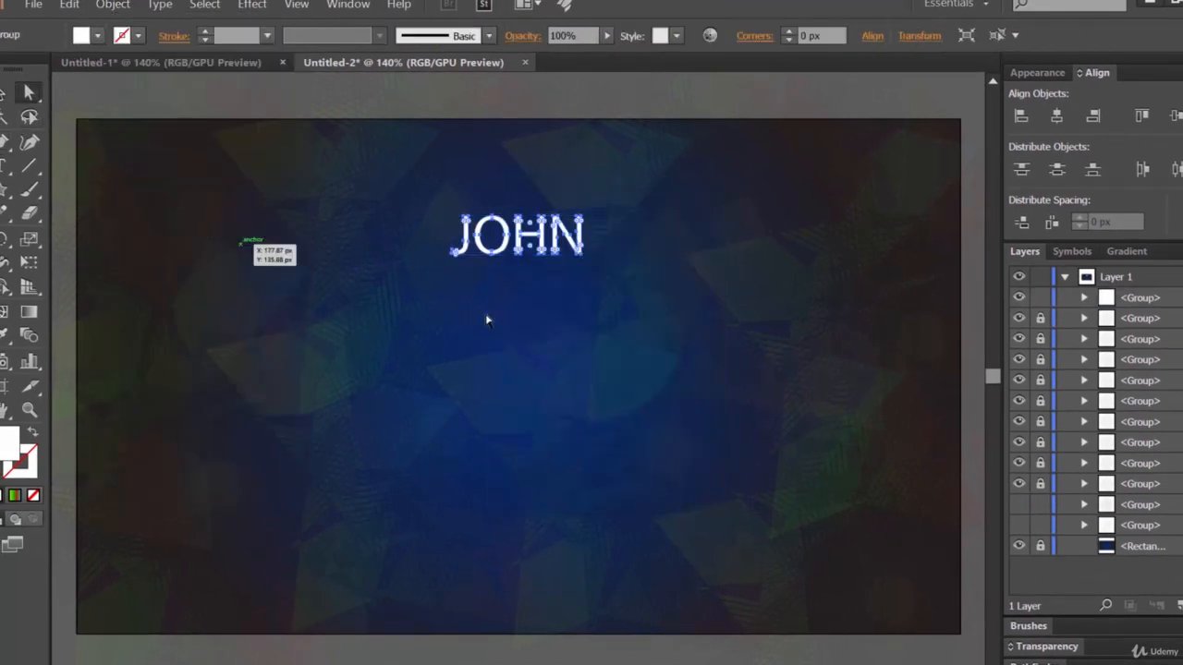
Select only the compound path of the name's second letter inside the expanded text group.
left_click(501, 277)
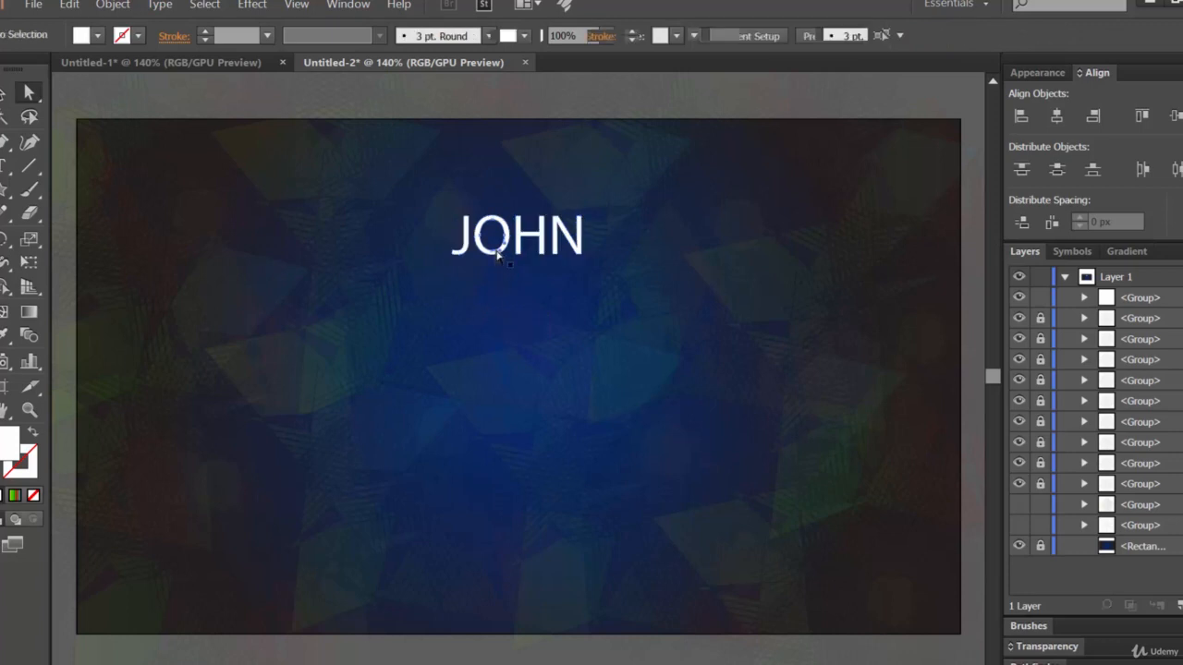
left_click(498, 249)
left_click(3, 94)
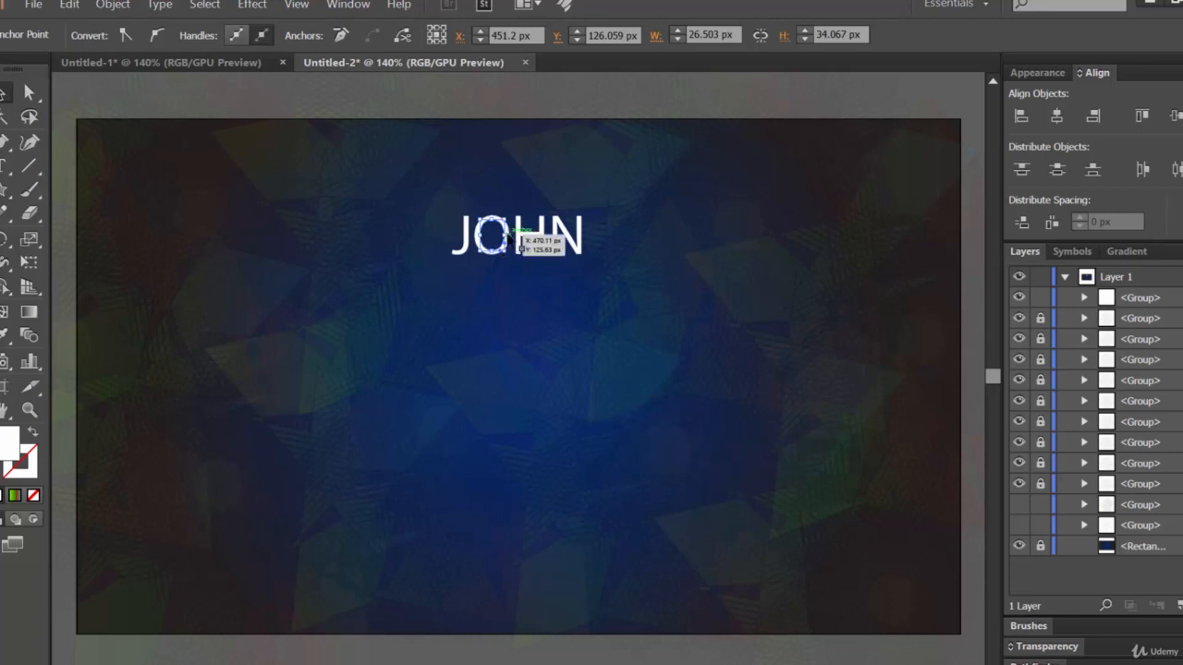
left_click(29, 94)
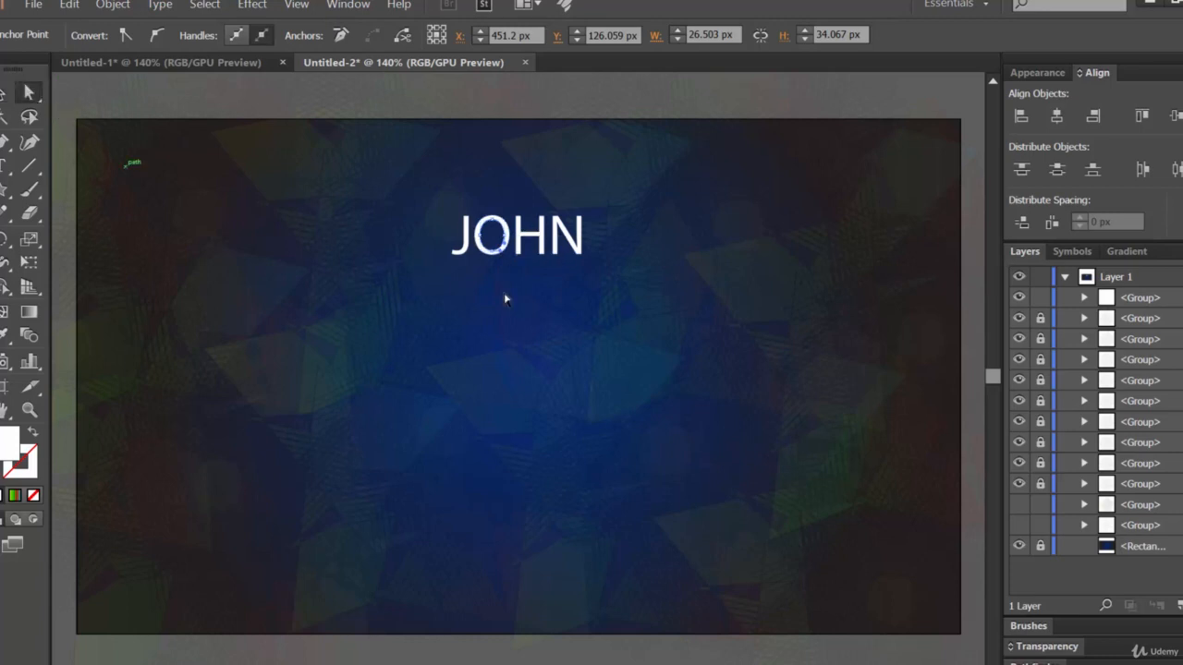
left_click(525, 285)
left_click(500, 254)
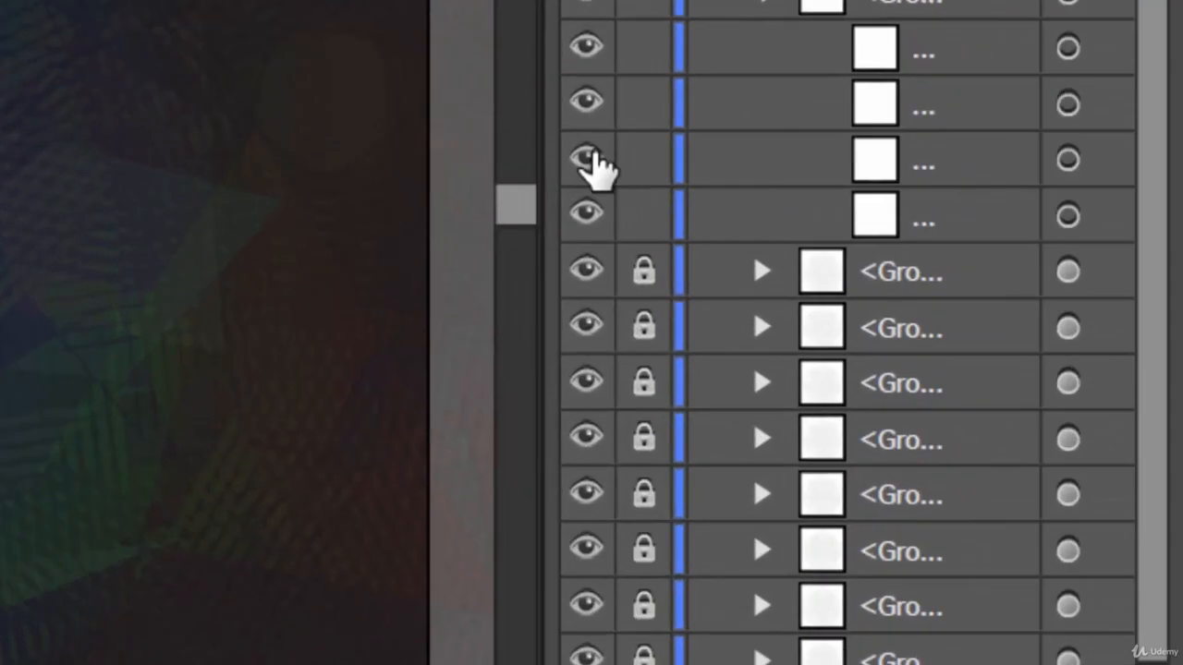
left_click(1106, 157)
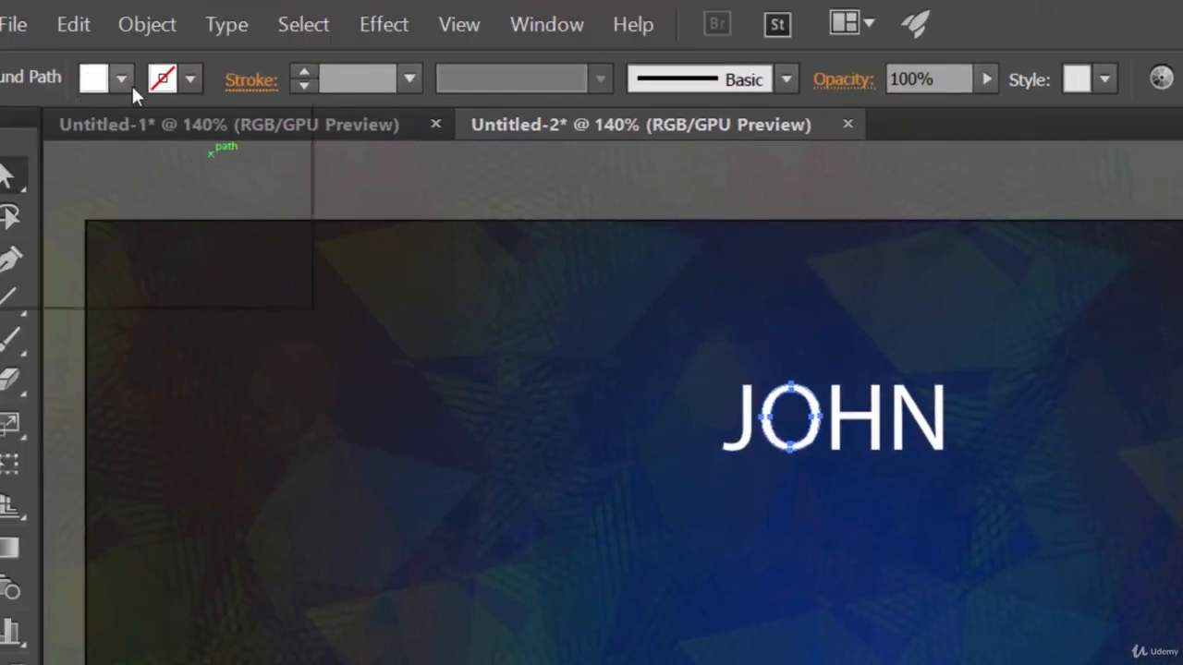
Try orange and red fills on the second letter, settle on the orange-red swatch, and deselect it.
left_click(128, 83)
left_click(245, 136)
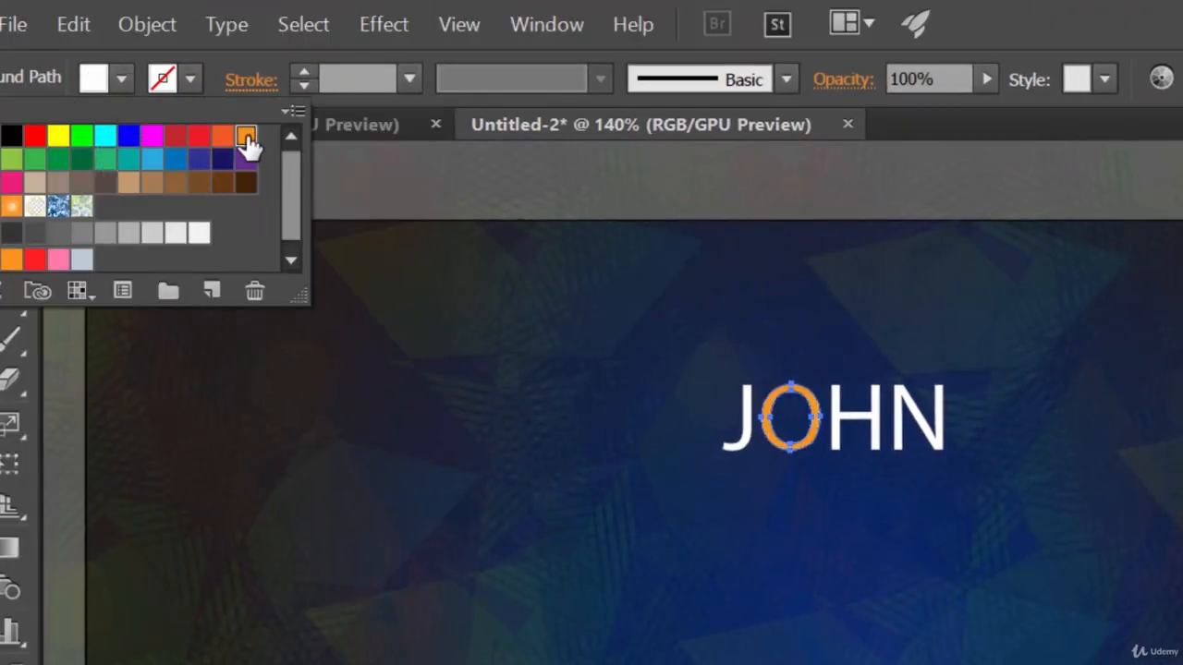
left_click(988, 38)
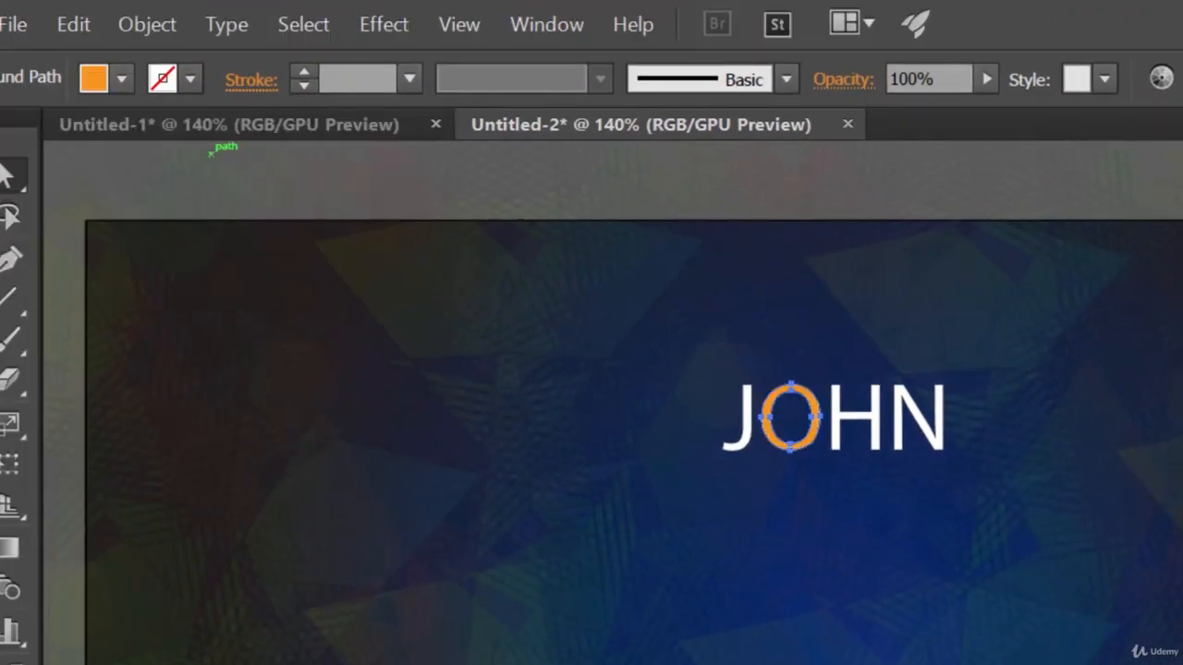
left_click(121, 80)
left_click(198, 137)
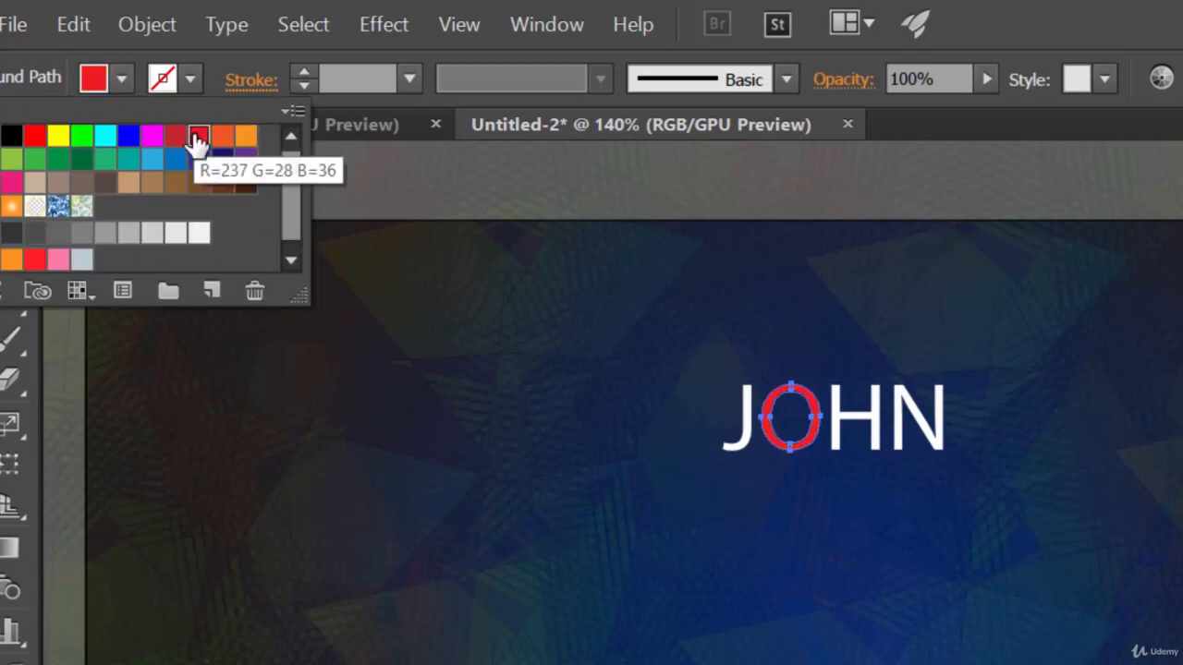
left_click(222, 136)
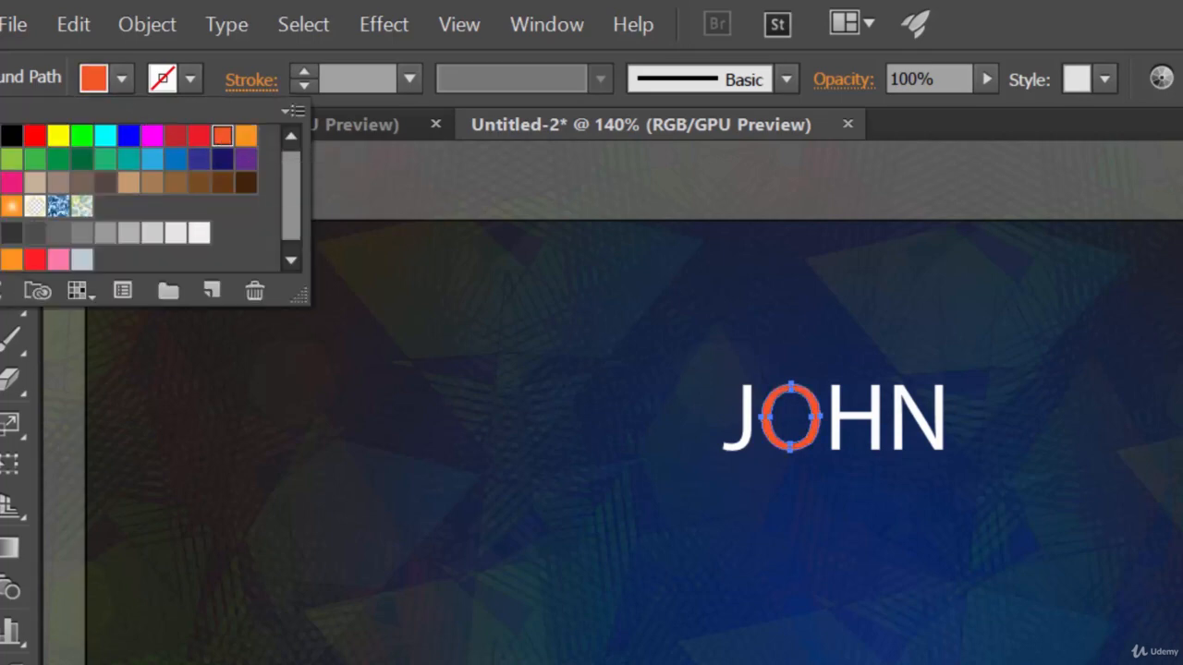
key("Escape")
left_click(1025, 403)
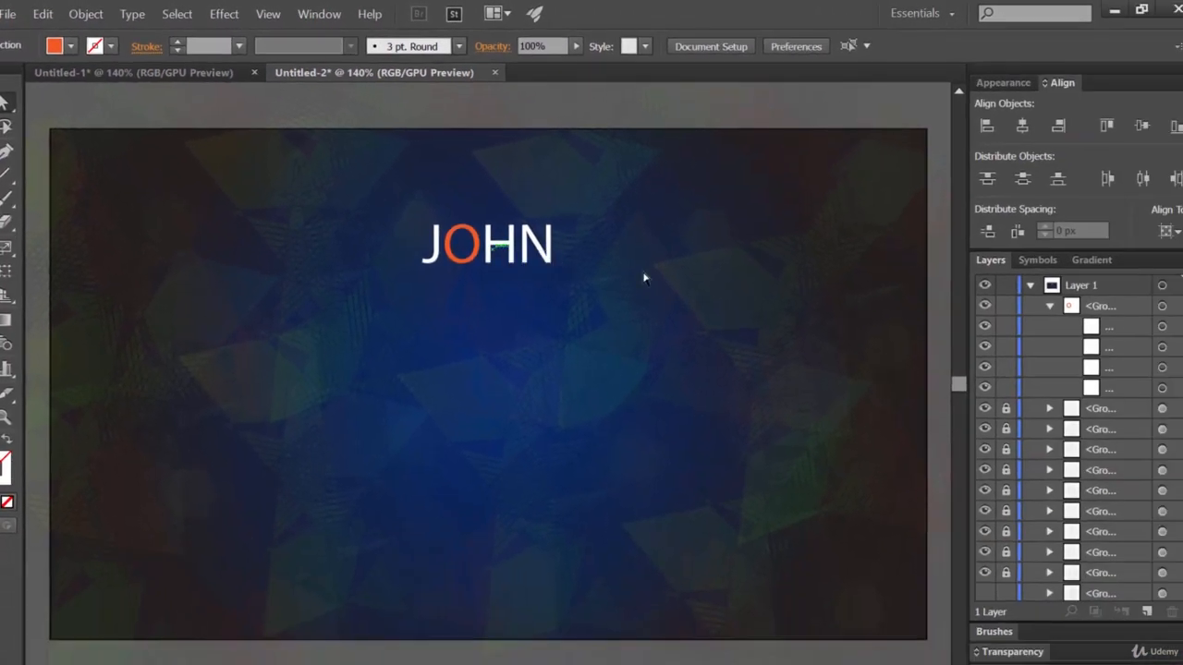
Hide the name group briefly to view the bare background, and show it again.
left_click(985, 306)
left_click(985, 306)
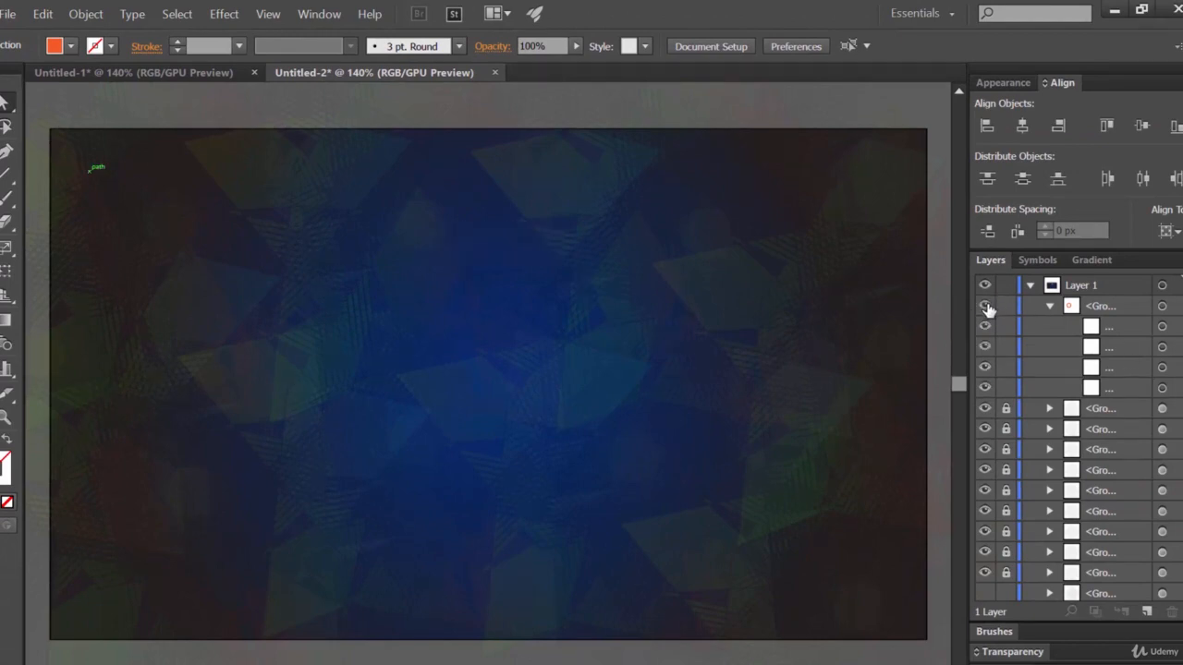
Try adding a horizontal line beneath the name, slightly wider than the lettering.
left_click(7, 174)
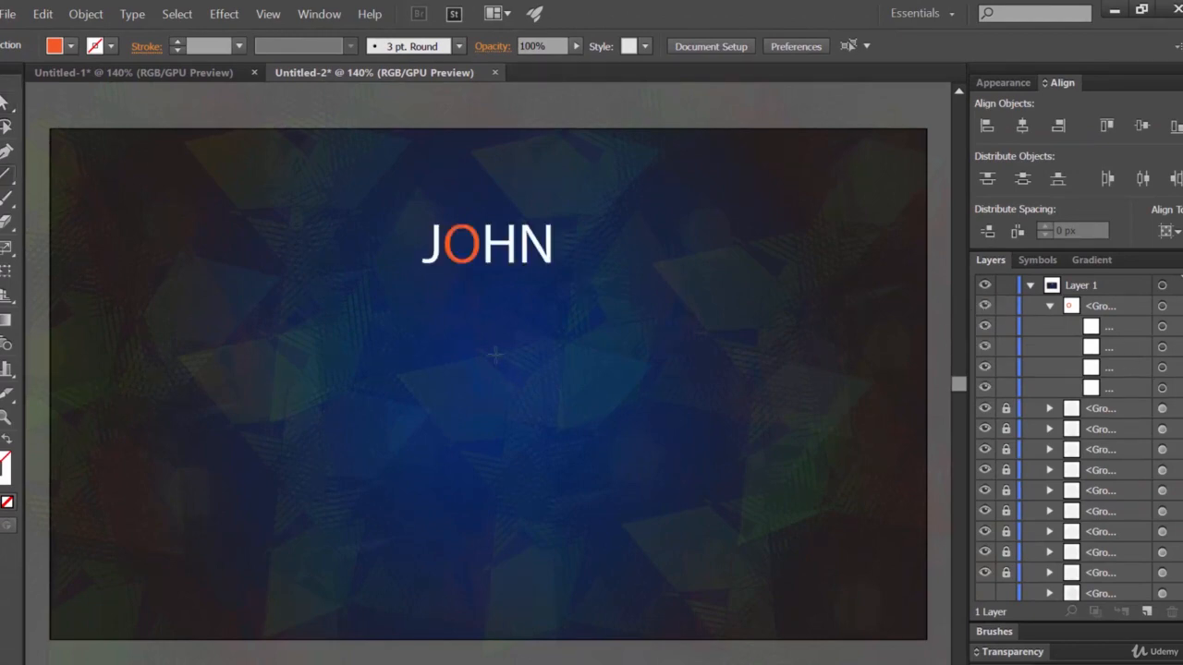
left_click_drag(409, 300, 569, 300)
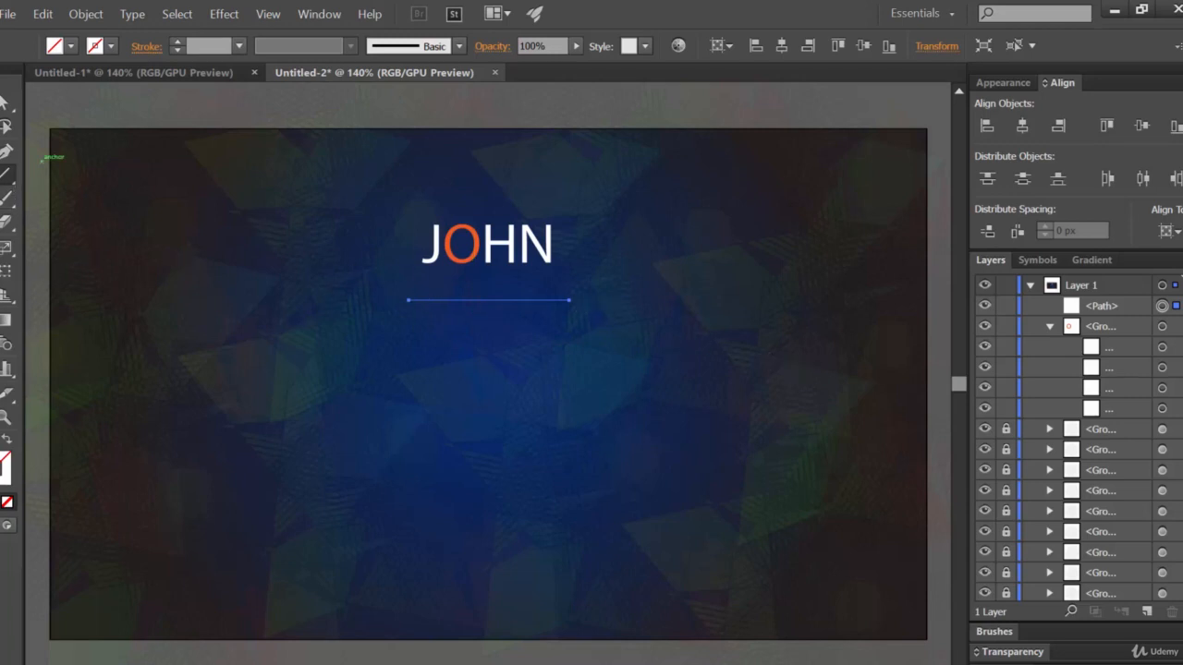
key("v")
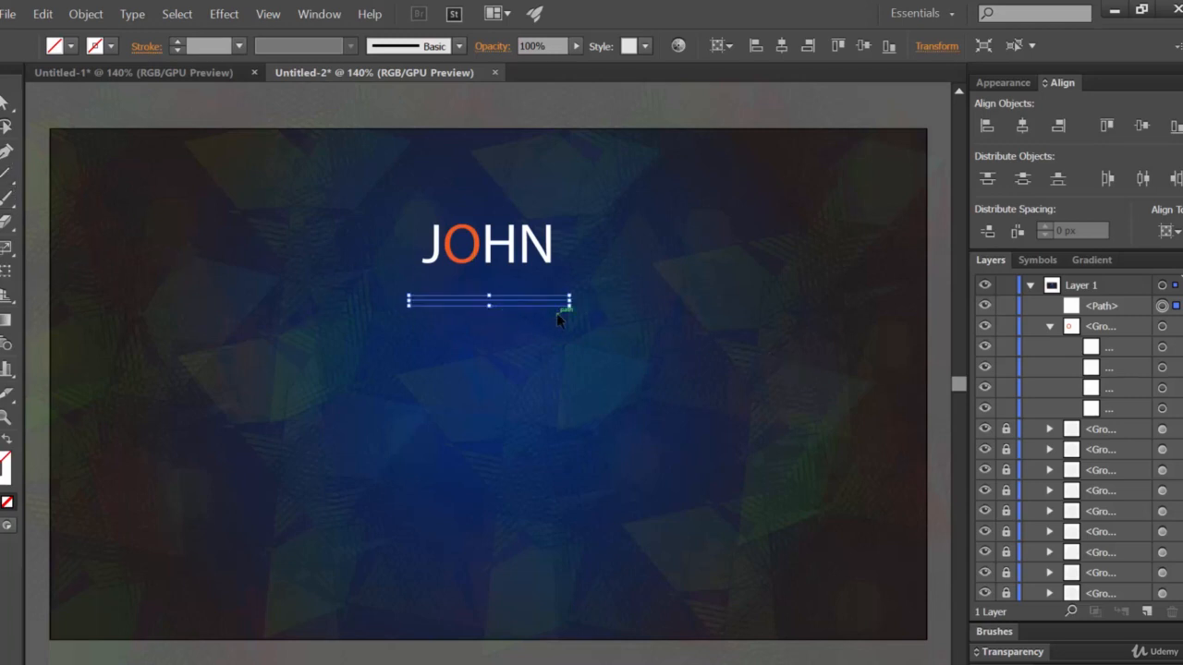
key("Delete")
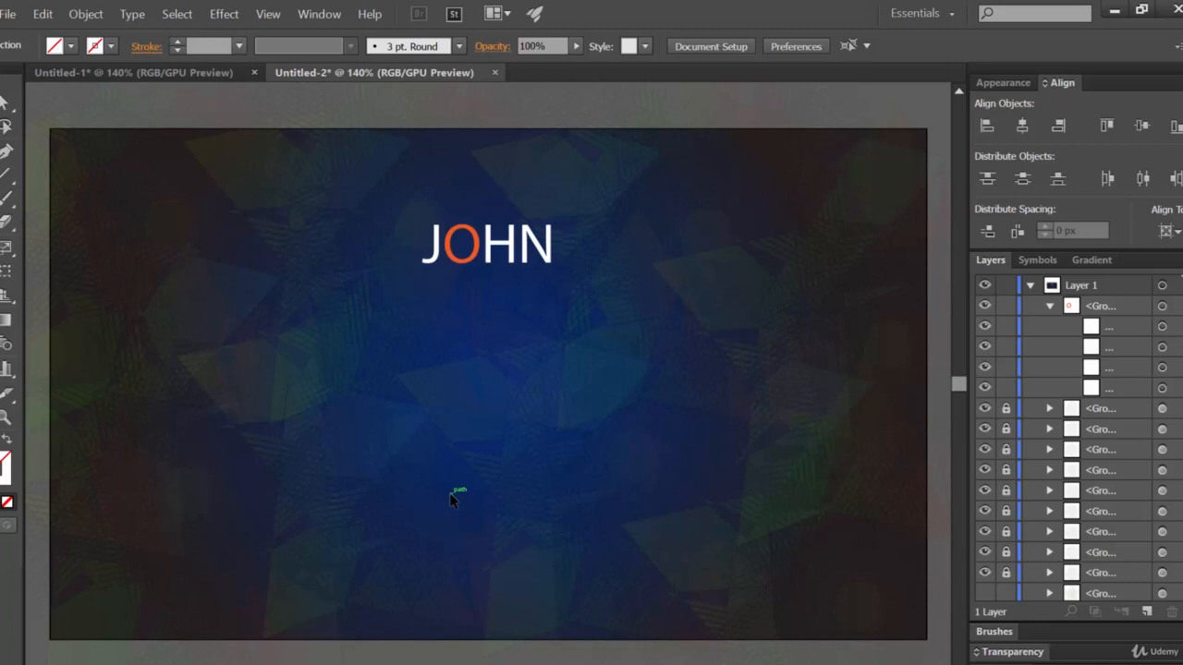
left_click(220, 15)
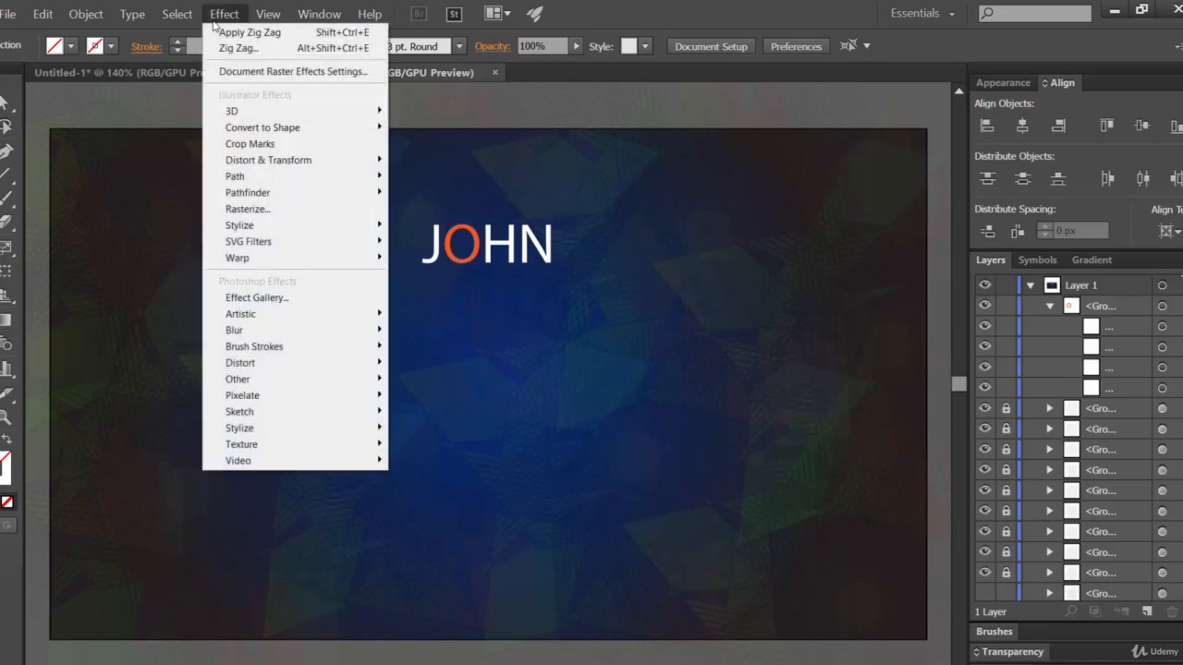